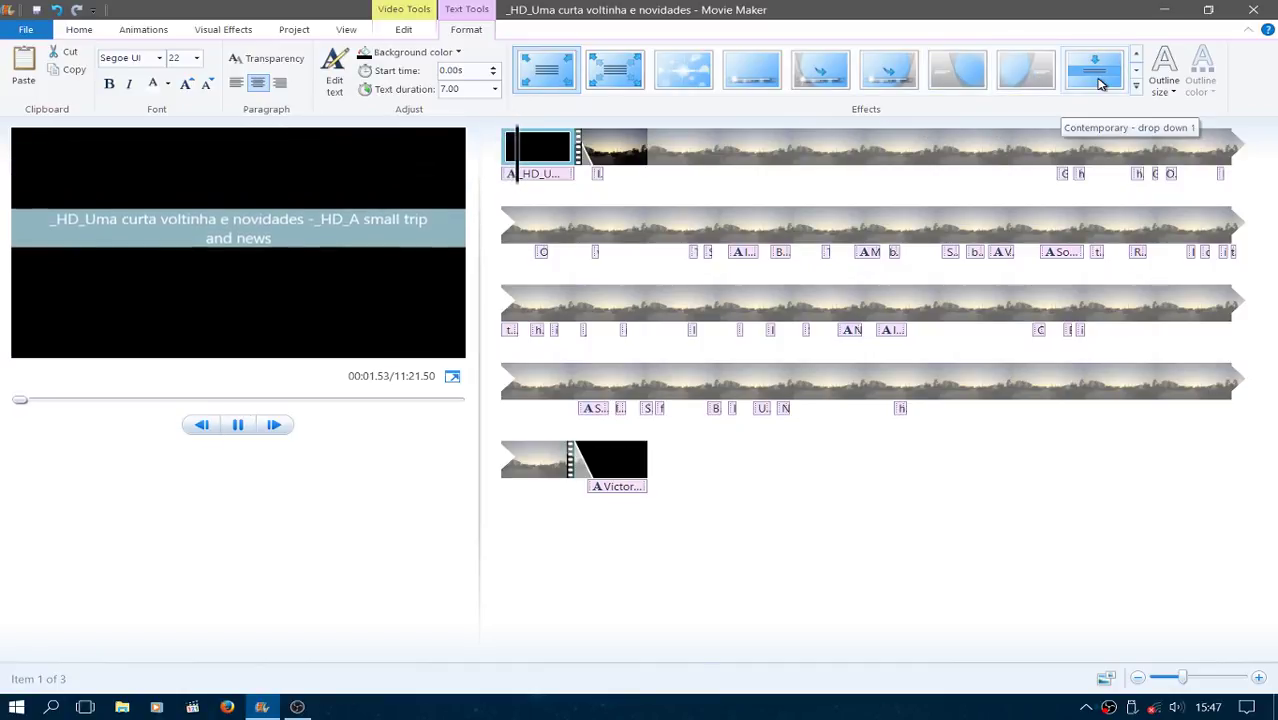
# - Apply a Contemporary text effect with a downward drop to the opening title
pyautogui.click(1136, 70)
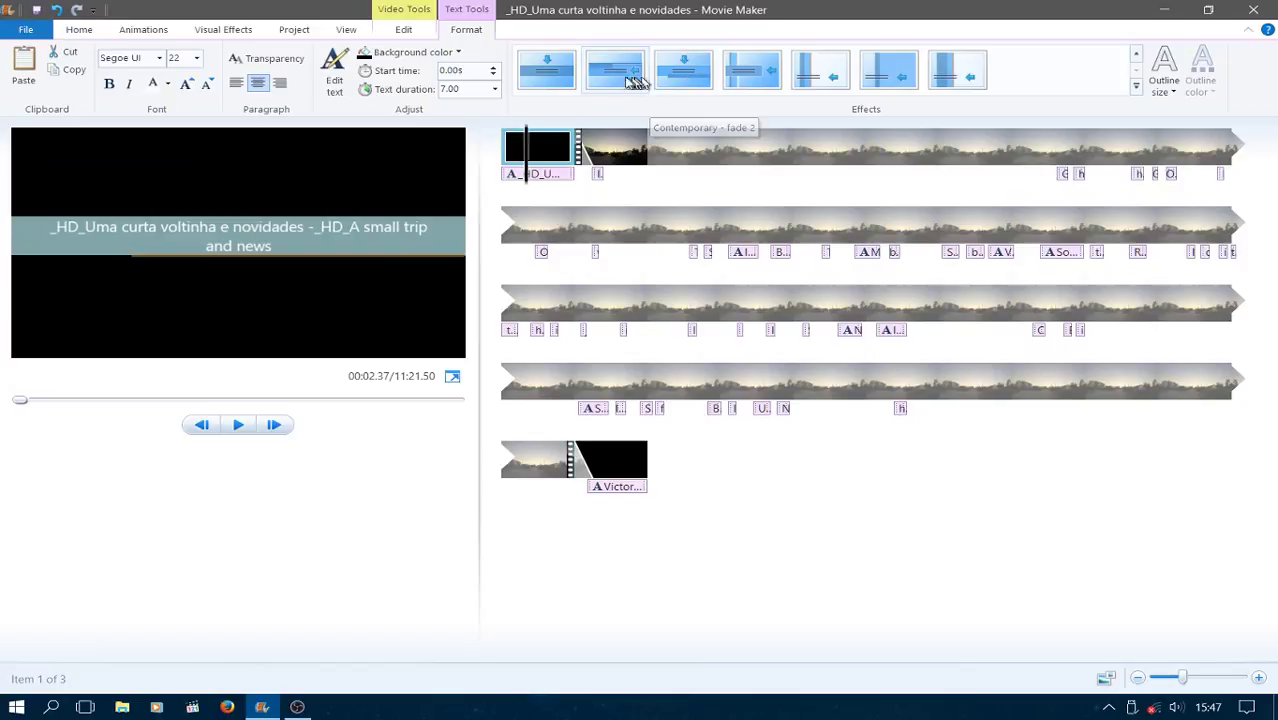
pyautogui.click(543, 83)
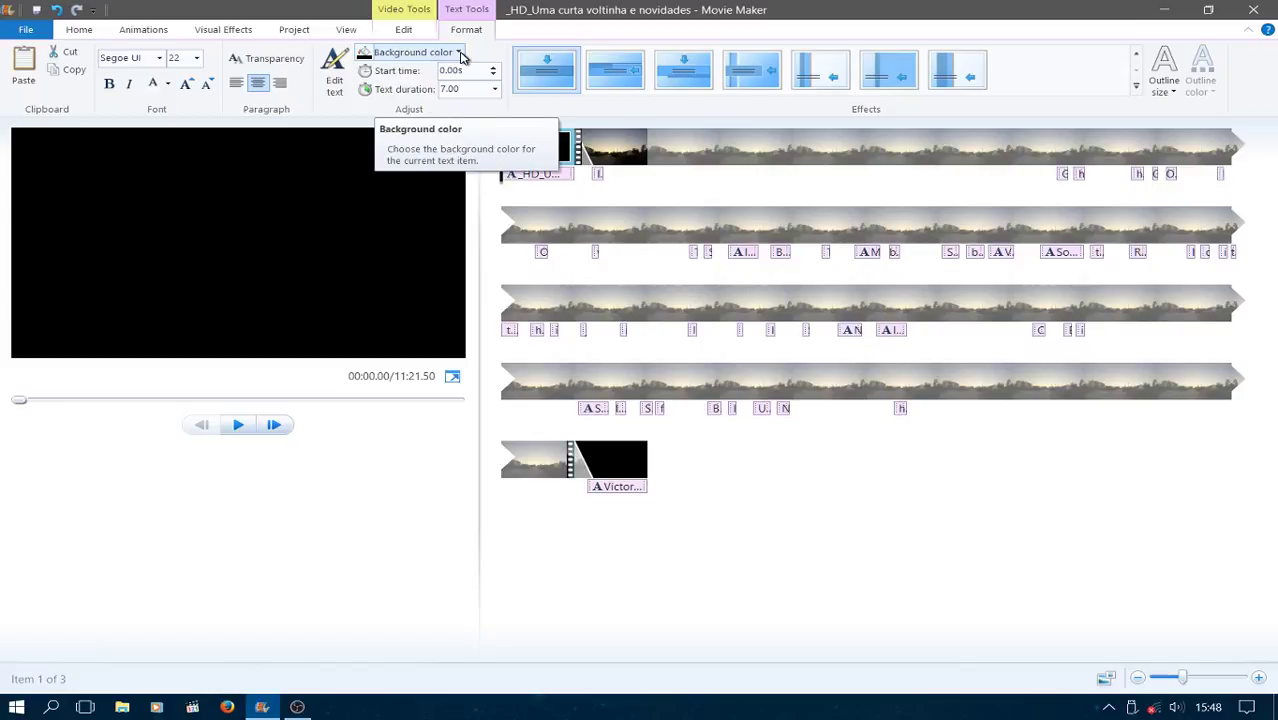
# - Try red as the opening title's text colour and play a short preview of the title
pyautogui.click(166, 87)
pyautogui.click(166, 87)
pyautogui.click(166, 87)
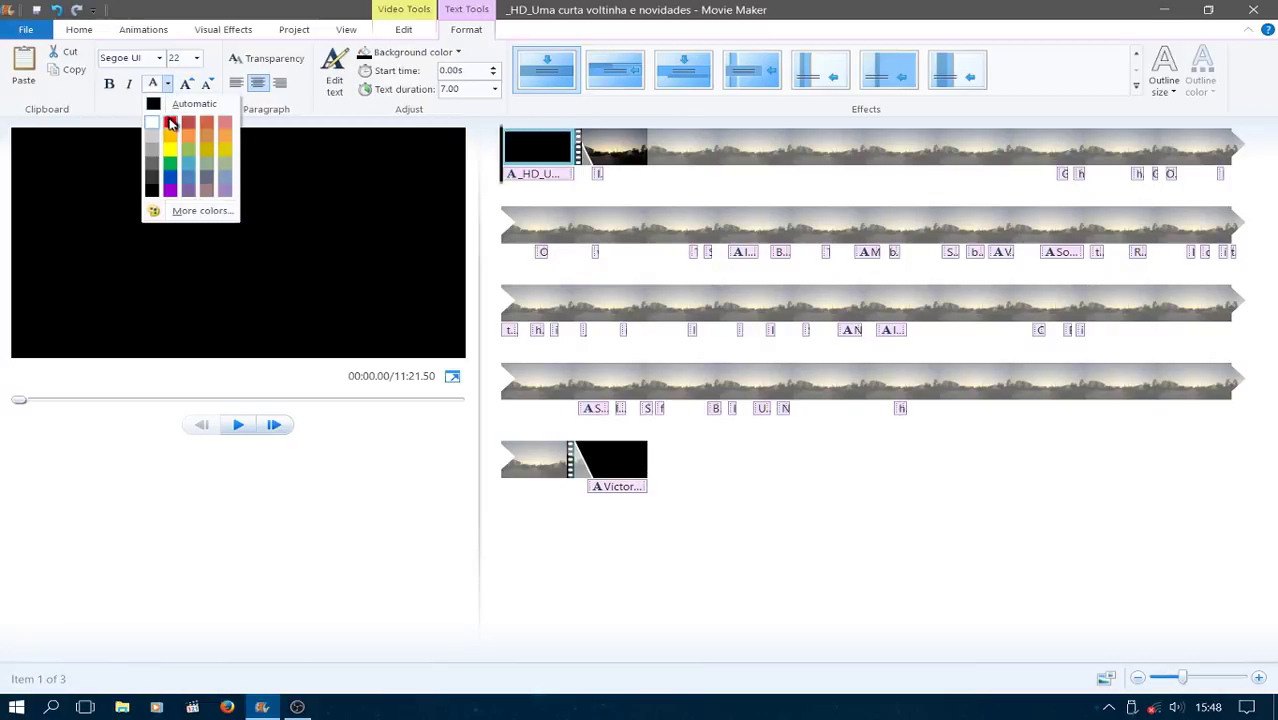
pyautogui.click(171, 124)
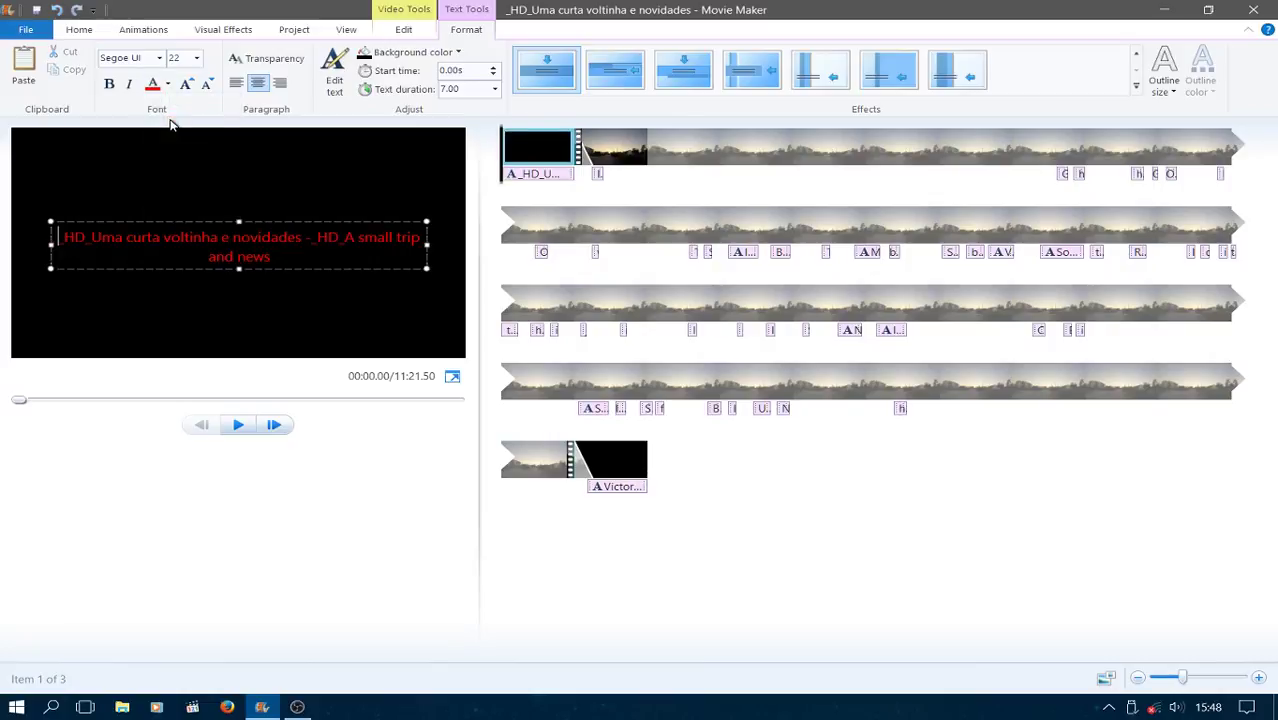
pyautogui.click(238, 425)
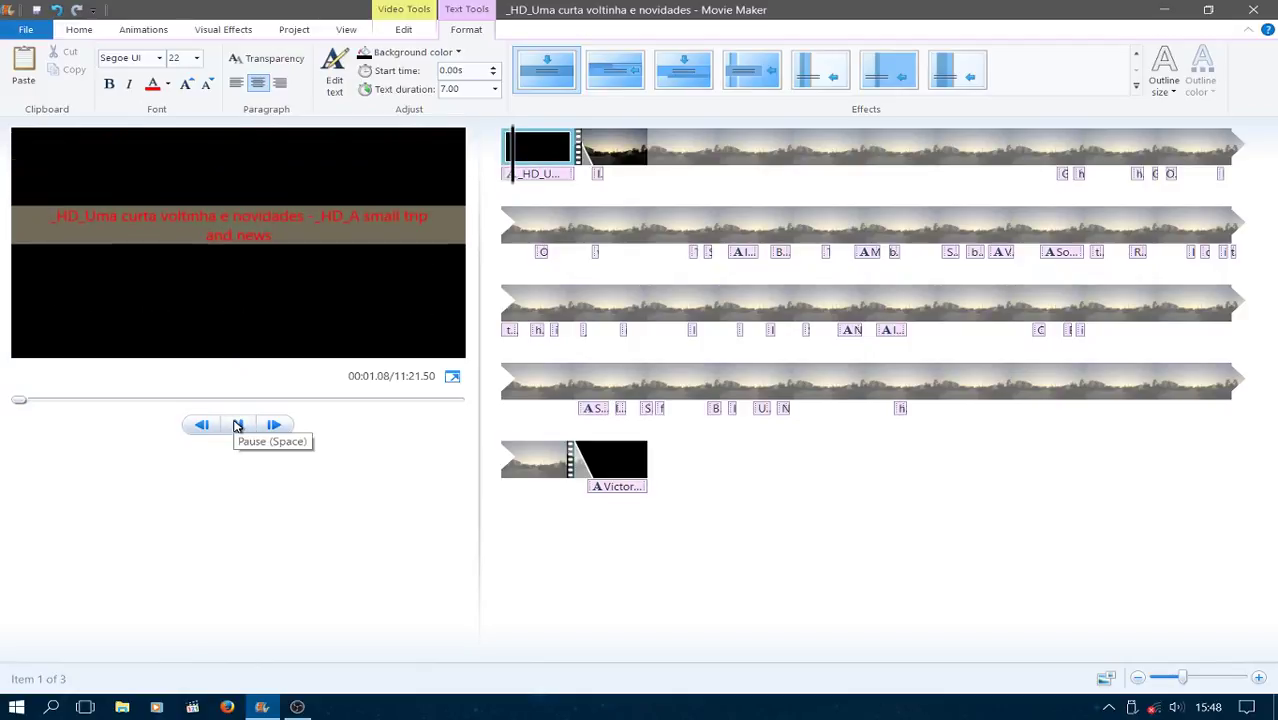
pyautogui.click(238, 425)
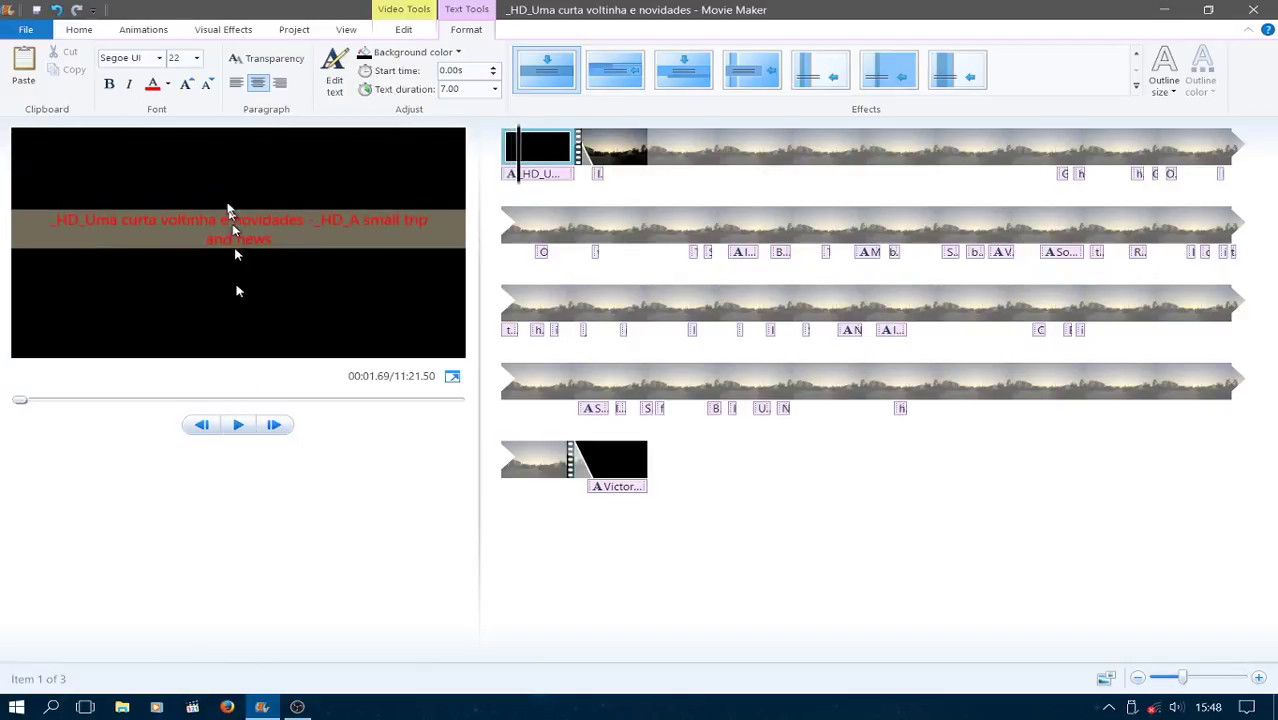
# - Change the opening title's text colour to orange and preview the title briefly
pyautogui.click(168, 85)
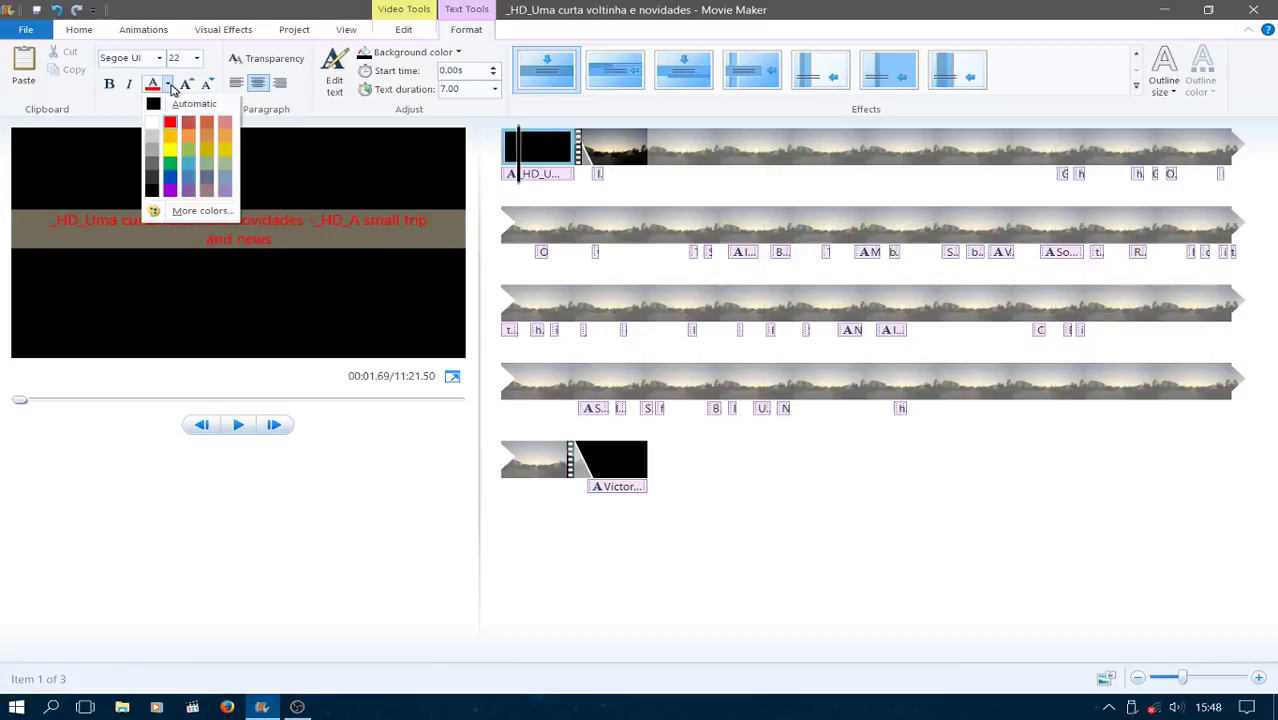
pyautogui.click(172, 138)
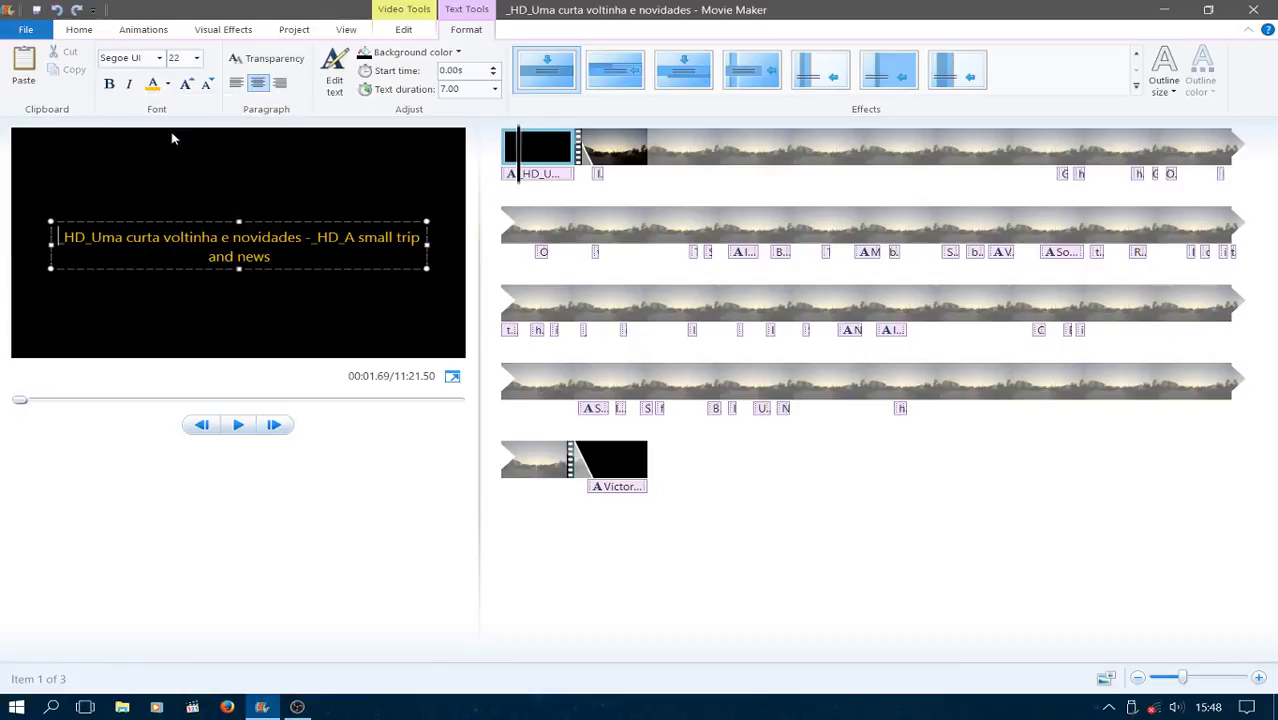
pyautogui.click(236, 427)
pyautogui.click(237, 425)
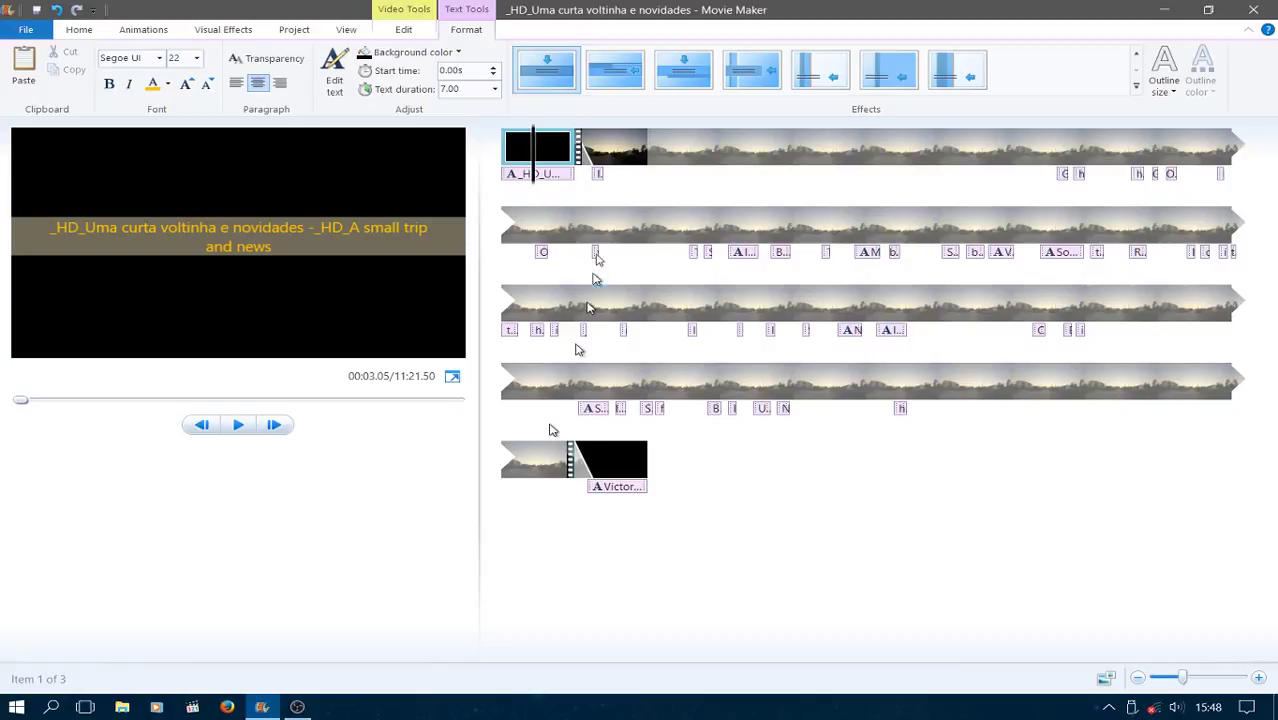
# - Browse the transitions for the main video clip and apply Cinematic - blur between the title and the clip
pyautogui.click(614, 151)
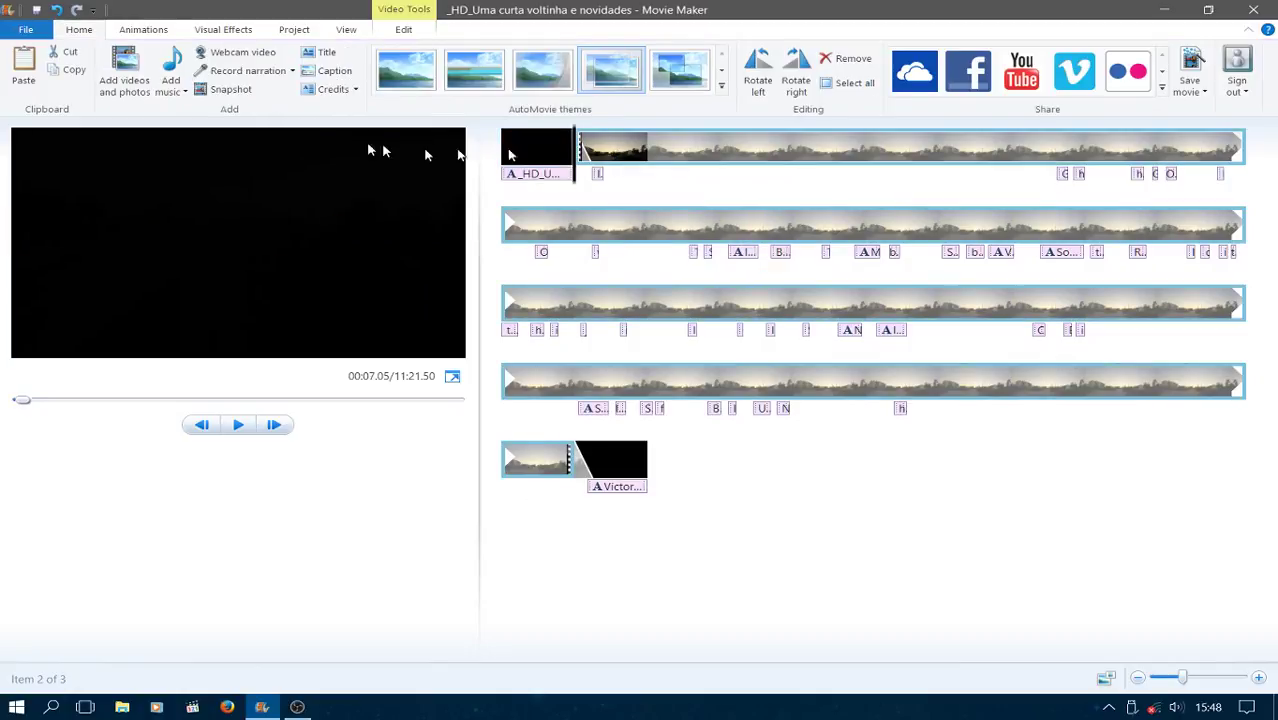
pyautogui.click(145, 29)
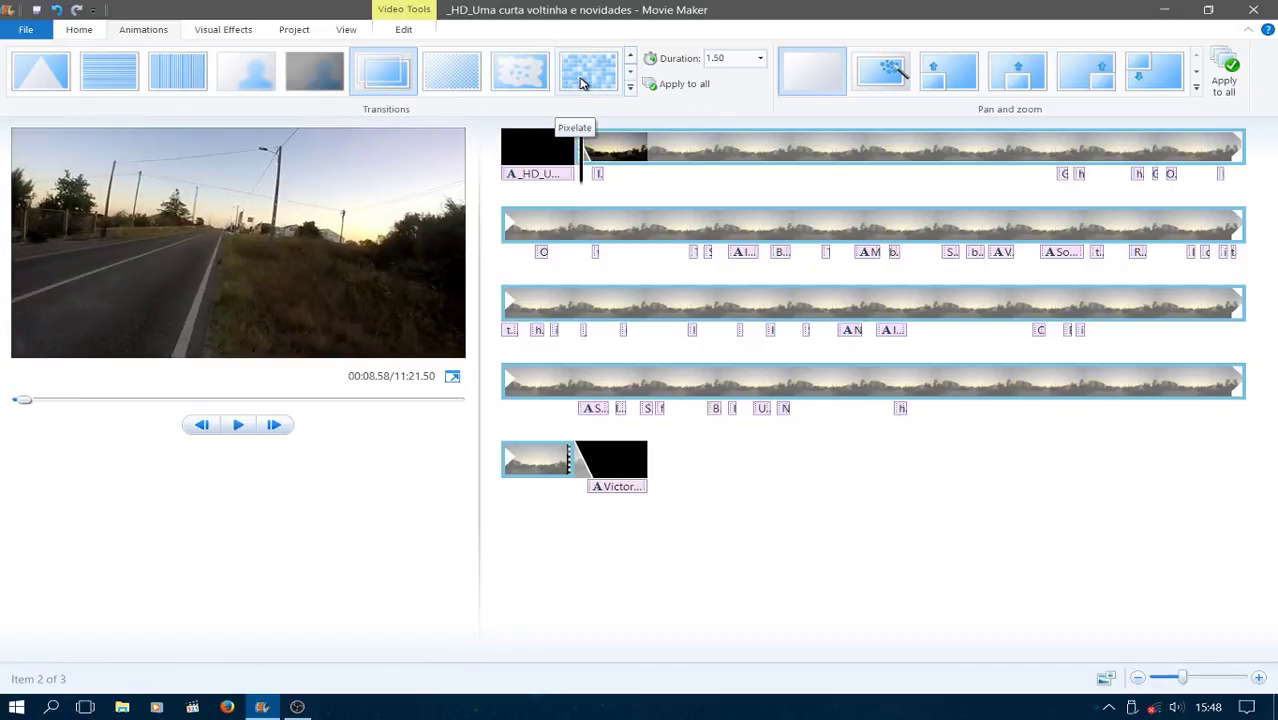
pyautogui.click(631, 73)
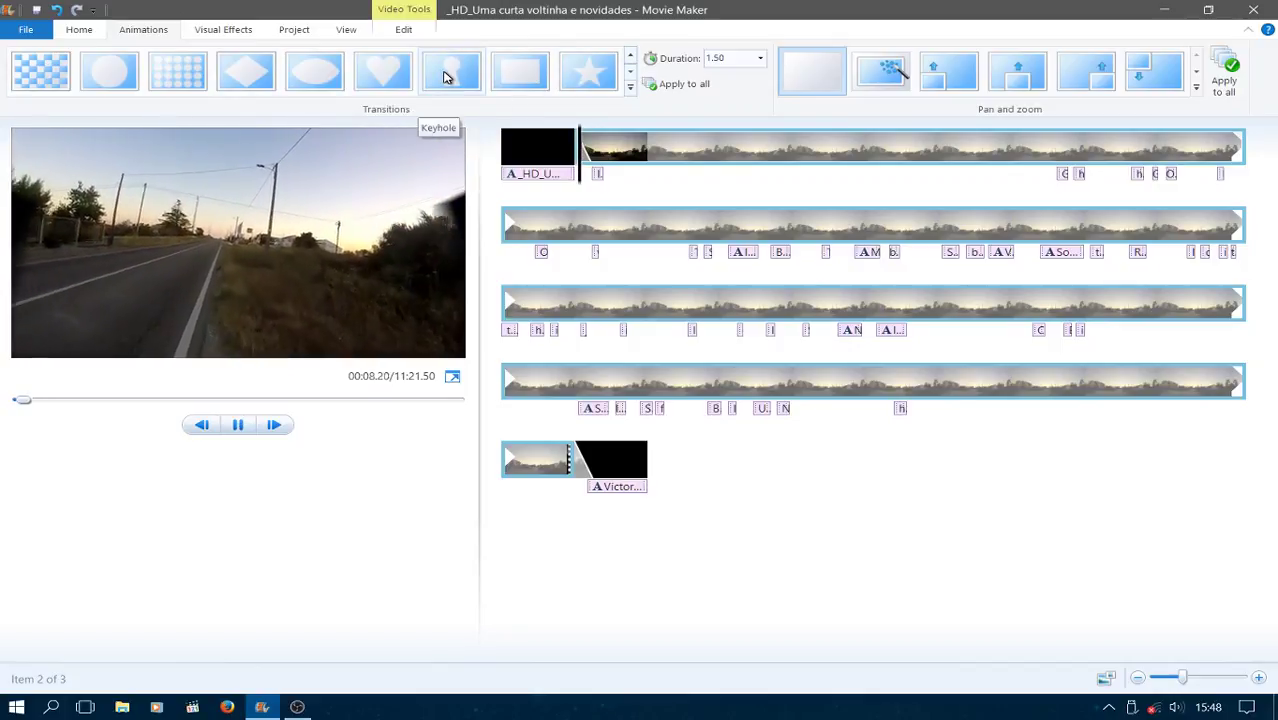
pyautogui.click(631, 76)
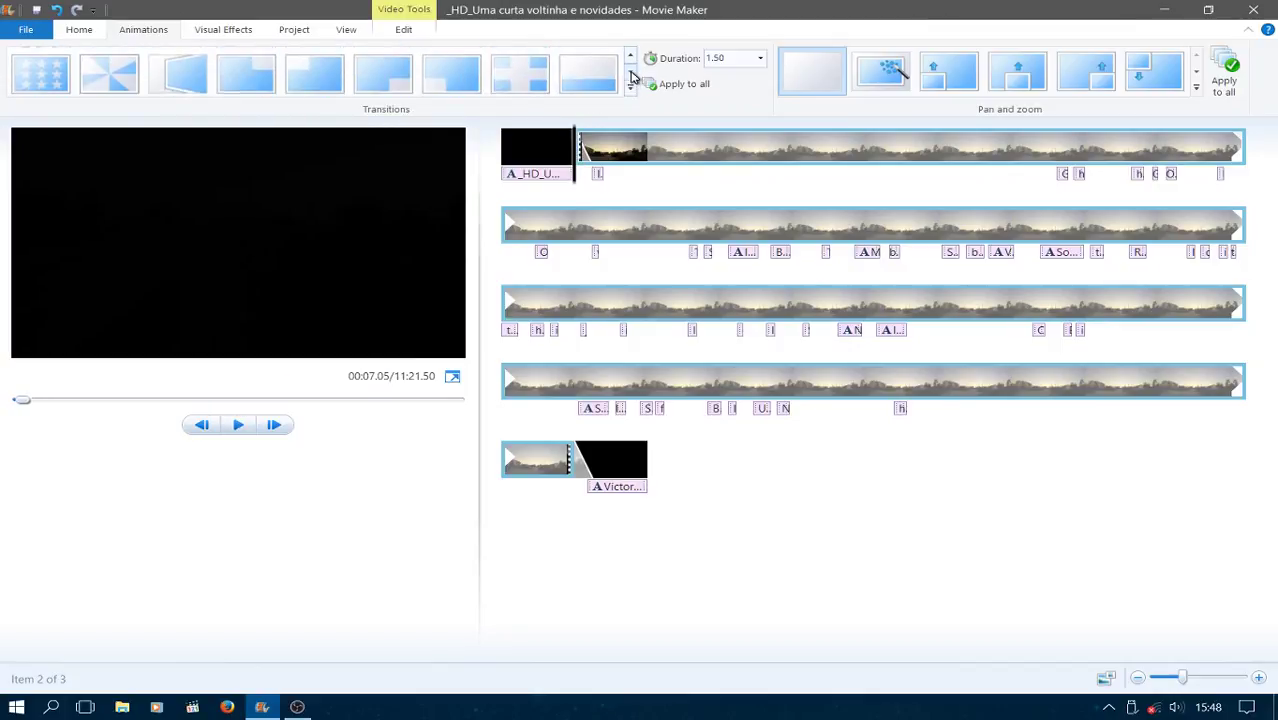
pyautogui.click(631, 76)
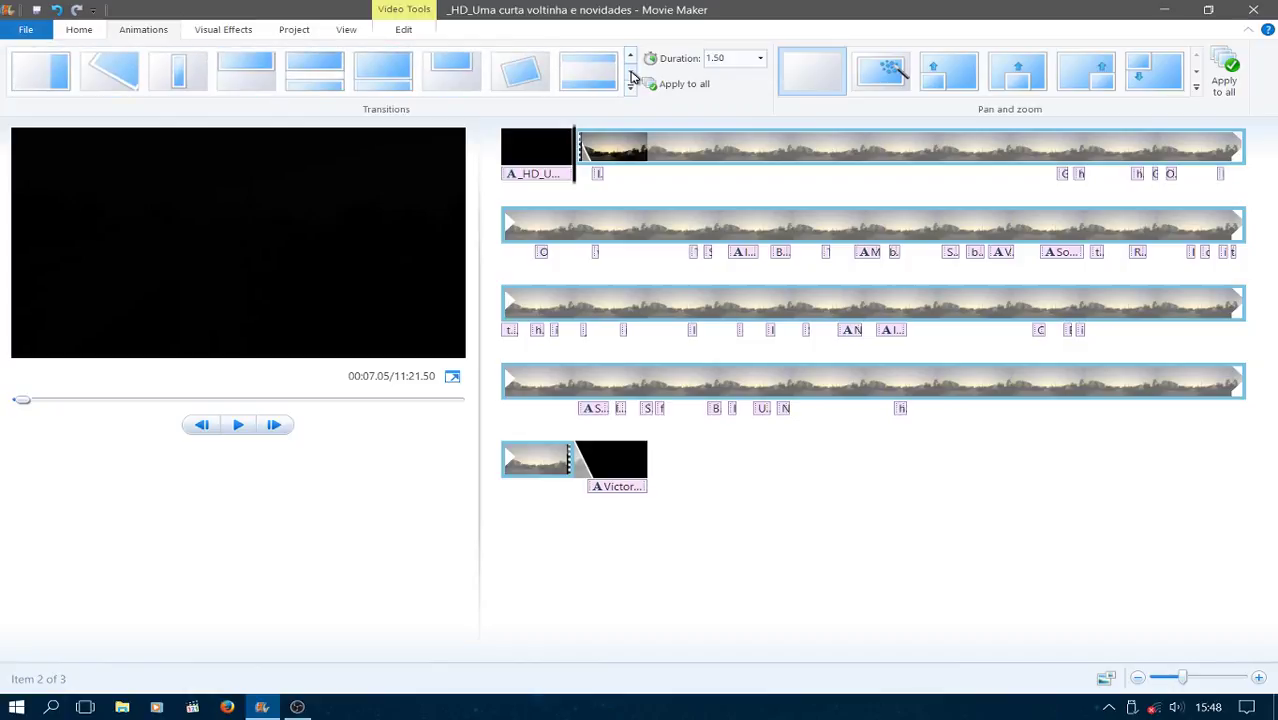
pyautogui.click(631, 76)
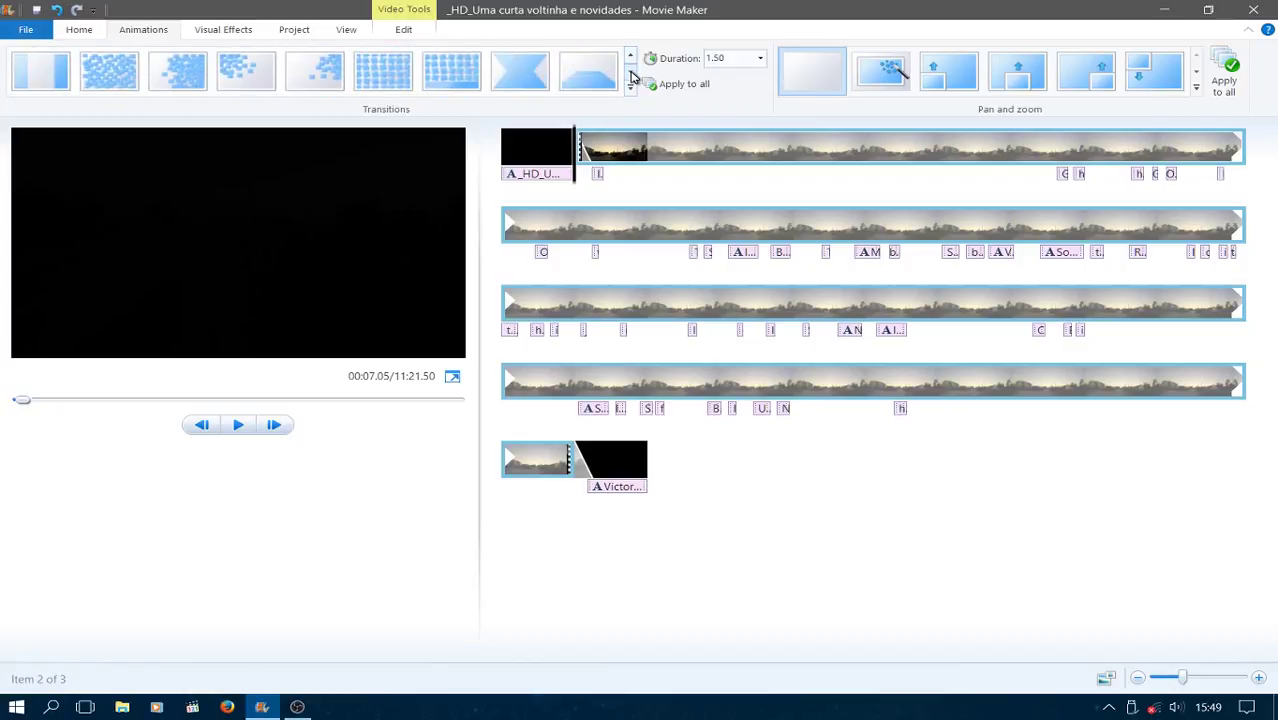
pyautogui.click(631, 76)
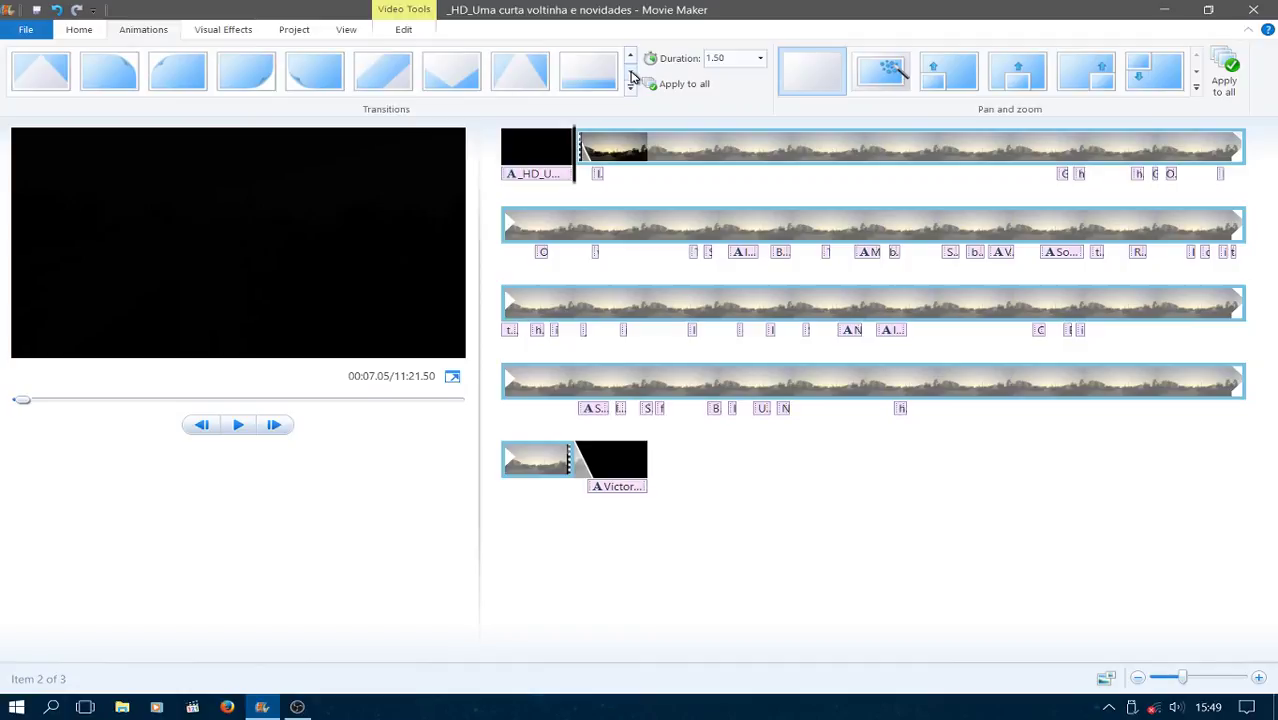
pyautogui.click(631, 76)
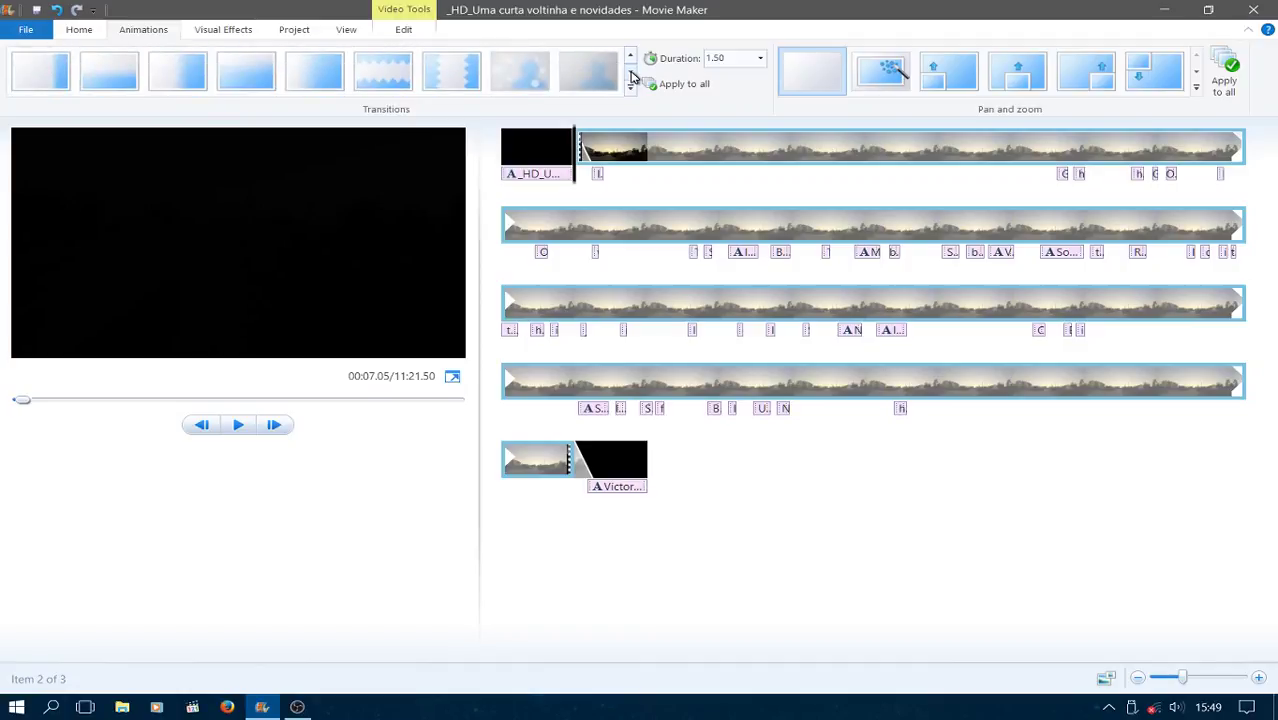
pyautogui.click(631, 76)
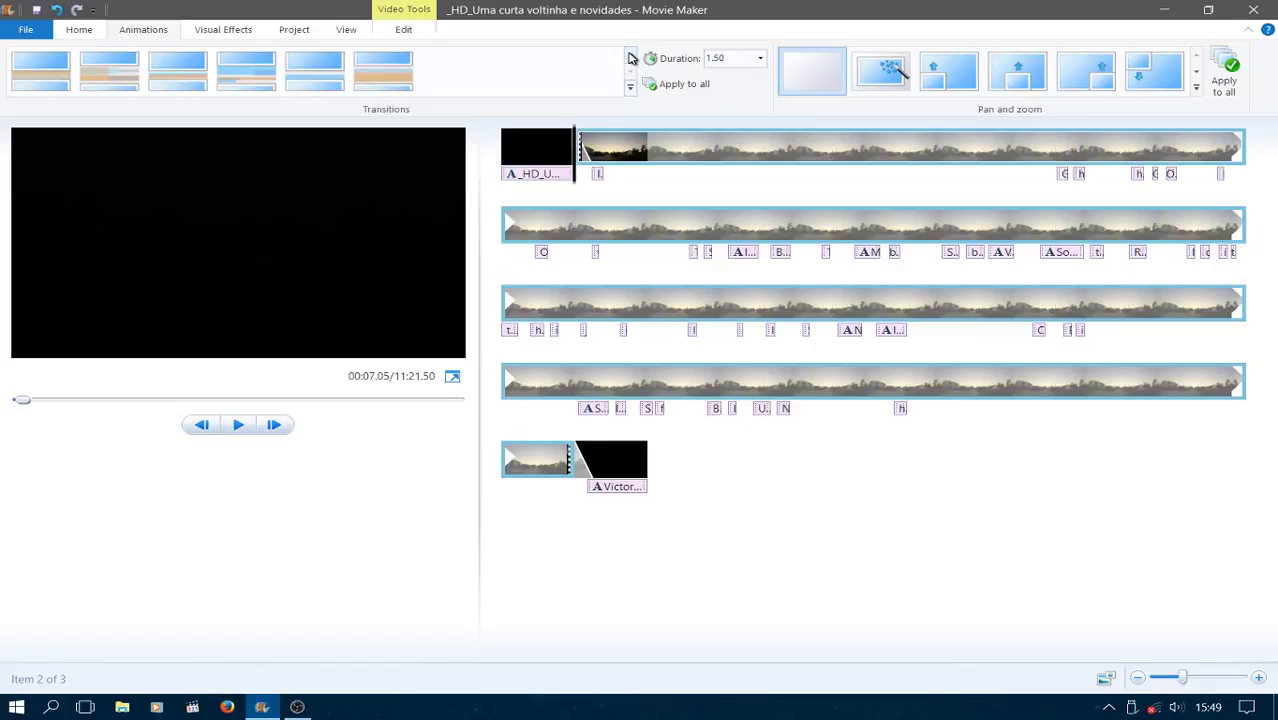
pyautogui.click(631, 58)
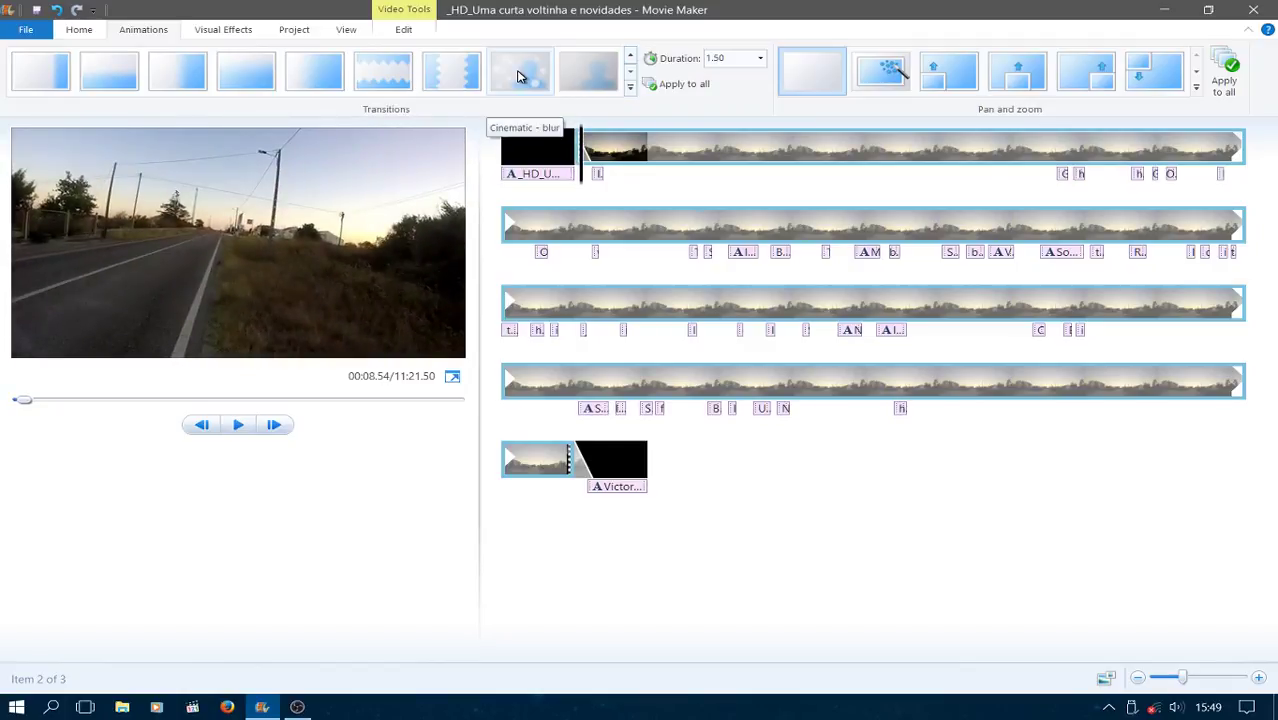
pyautogui.click(518, 76)
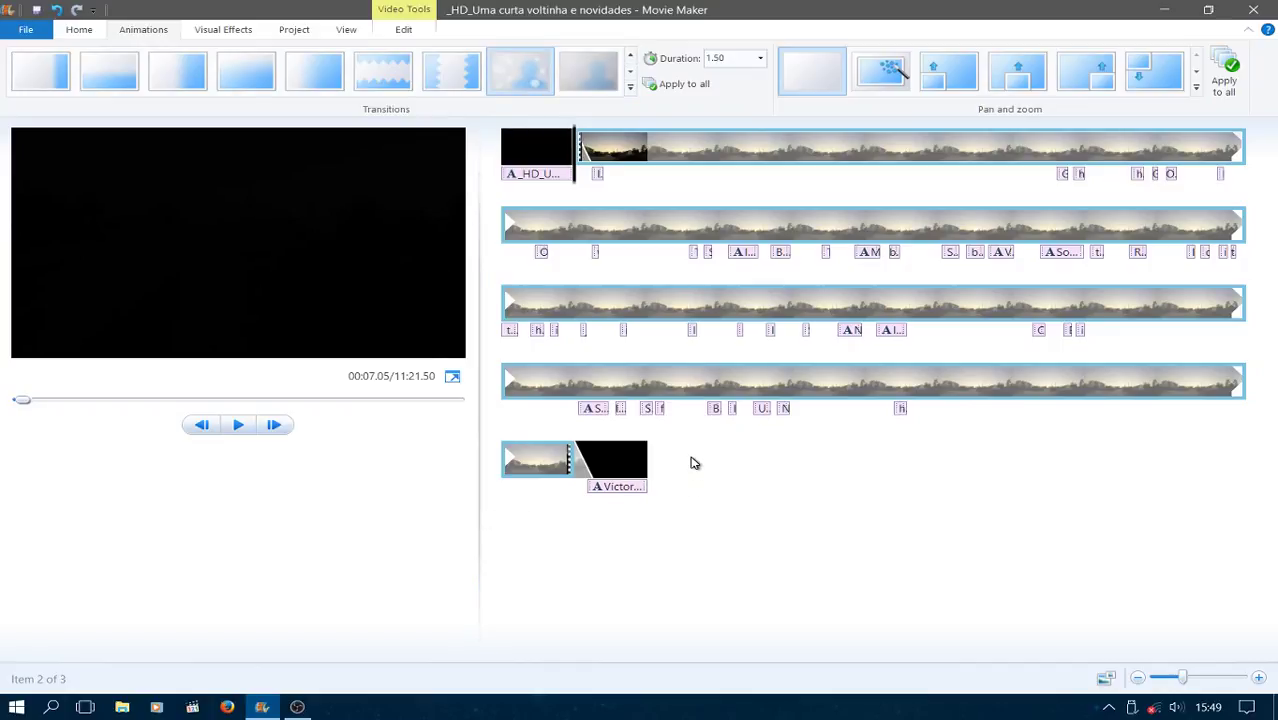
# - Play the main video from about 09:54 and pause it at about 10:01, where a caption is needed
pyautogui.click(900, 410)
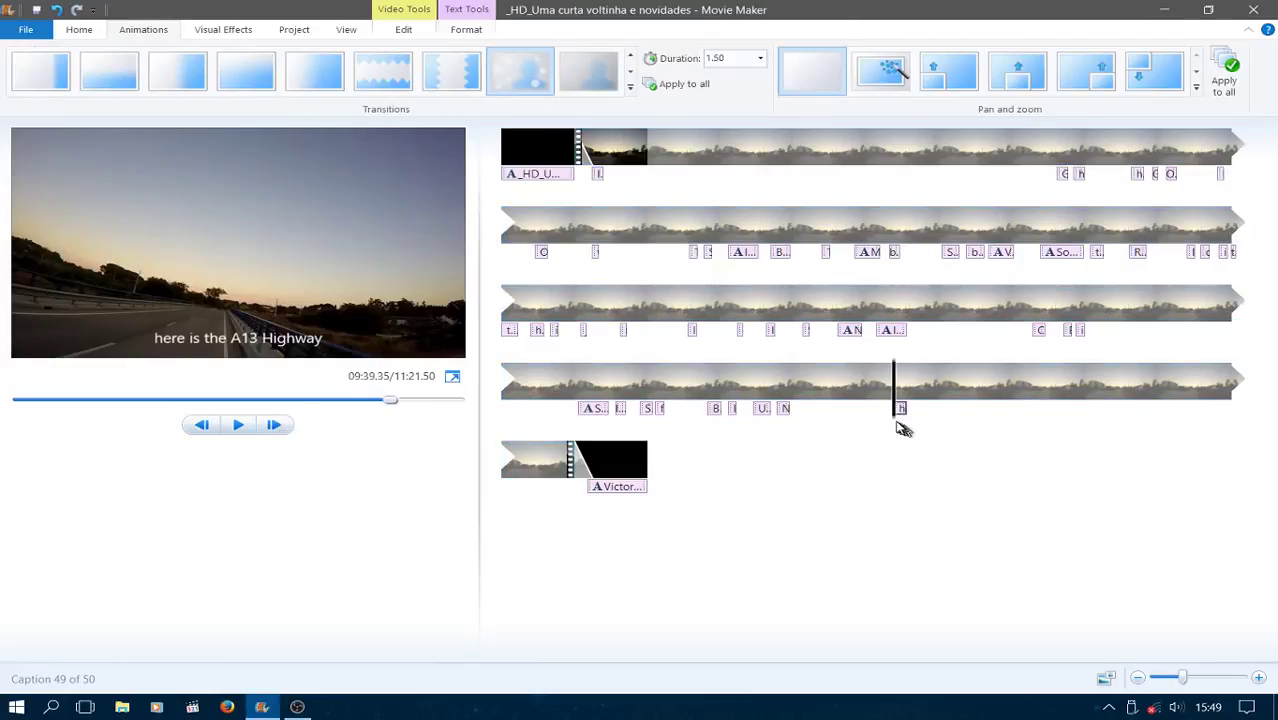
pyautogui.moveTo(897, 421); pyautogui.dragTo(958, 424)
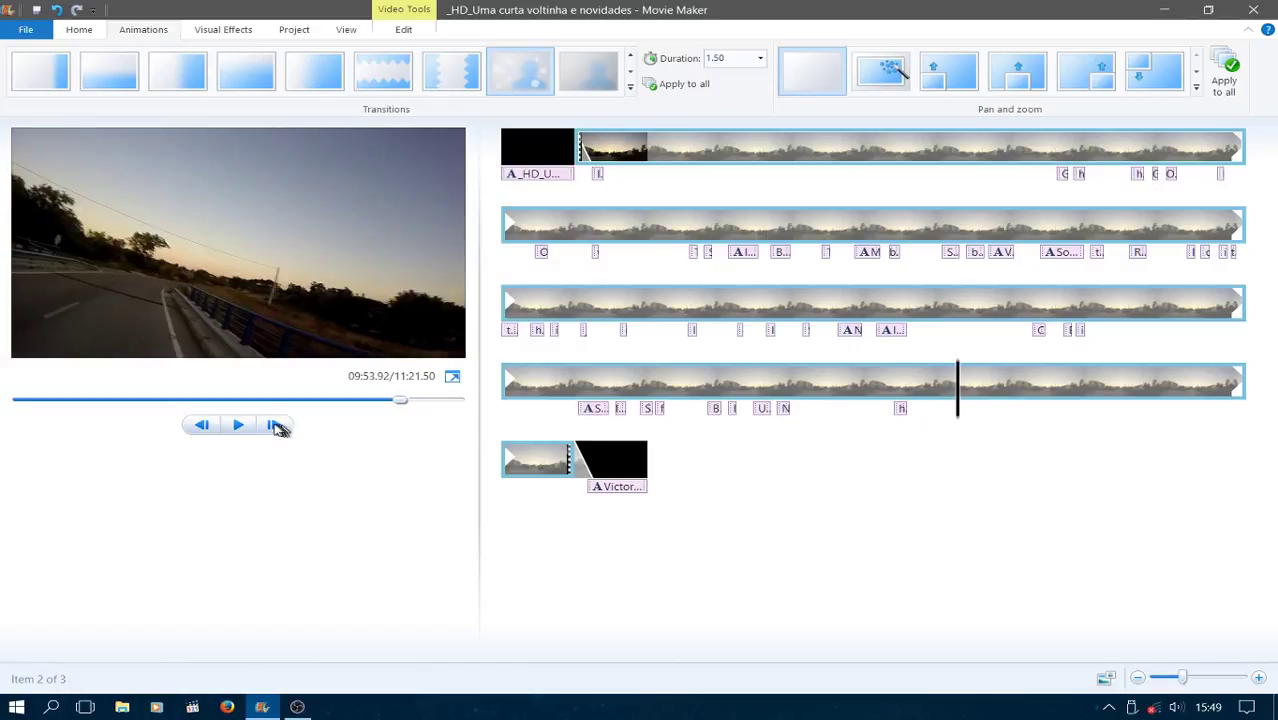
pyautogui.click(240, 425)
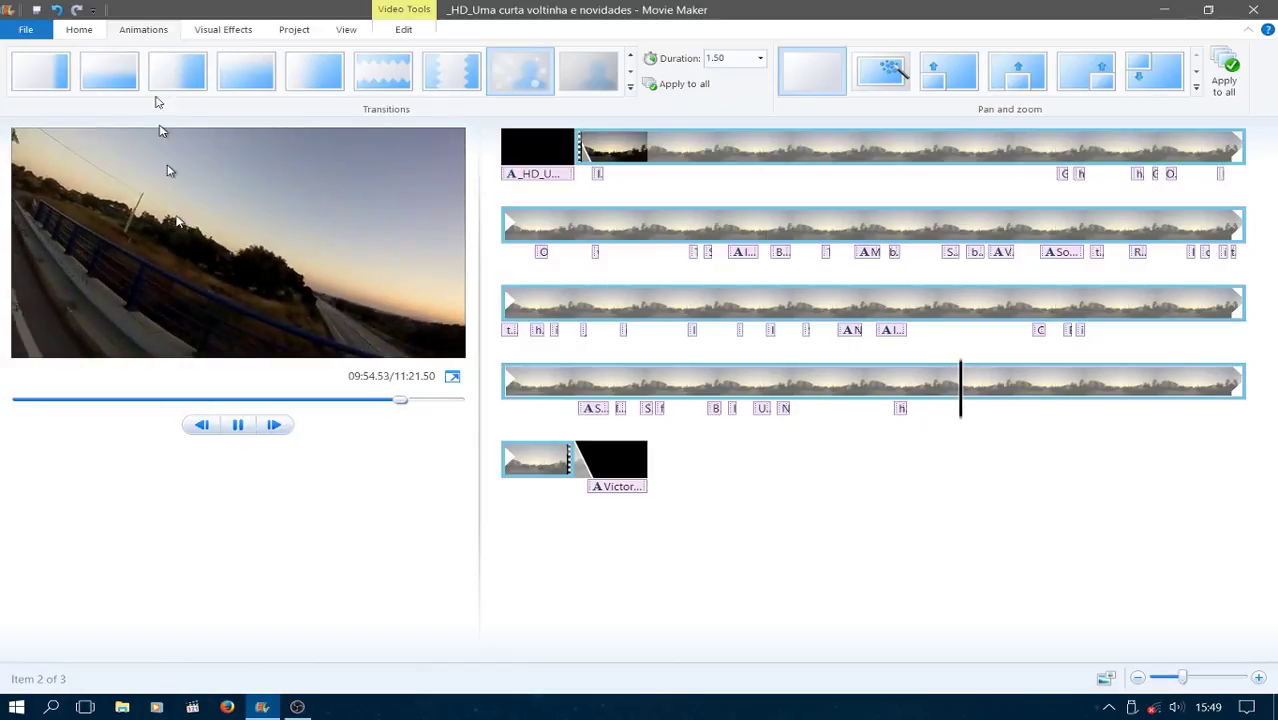
pyautogui.click(79, 29)
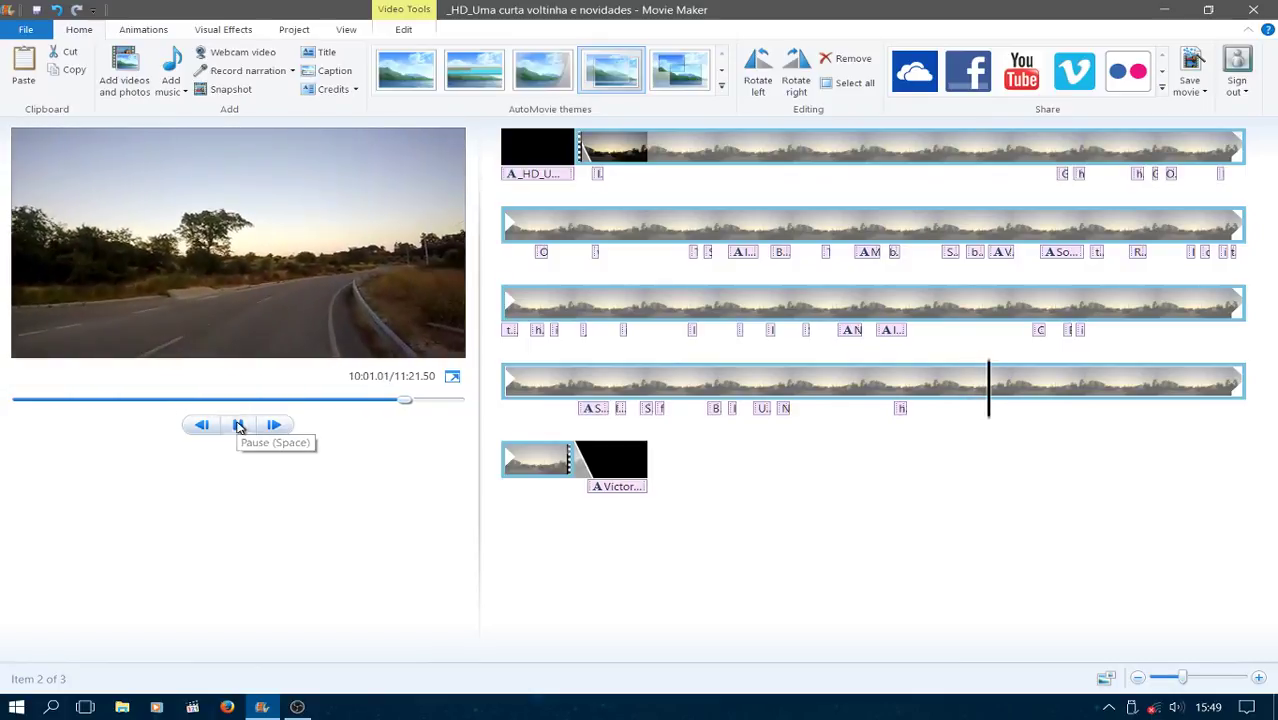
pyautogui.click(238, 425)
# - Add a caption reading "I didn't hurt? No, cool" at the current frame and move it slightly lower in the picture
pyautogui.click(329, 76)
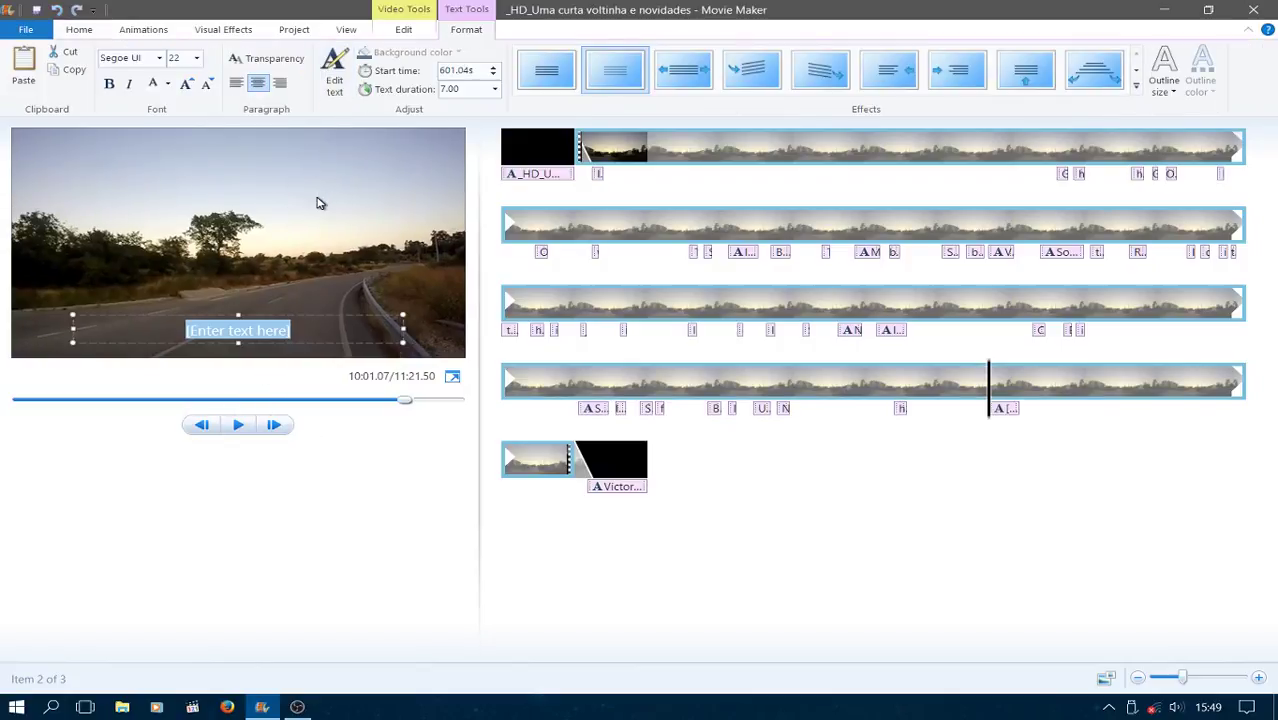
pyautogui.press('BackSpace')
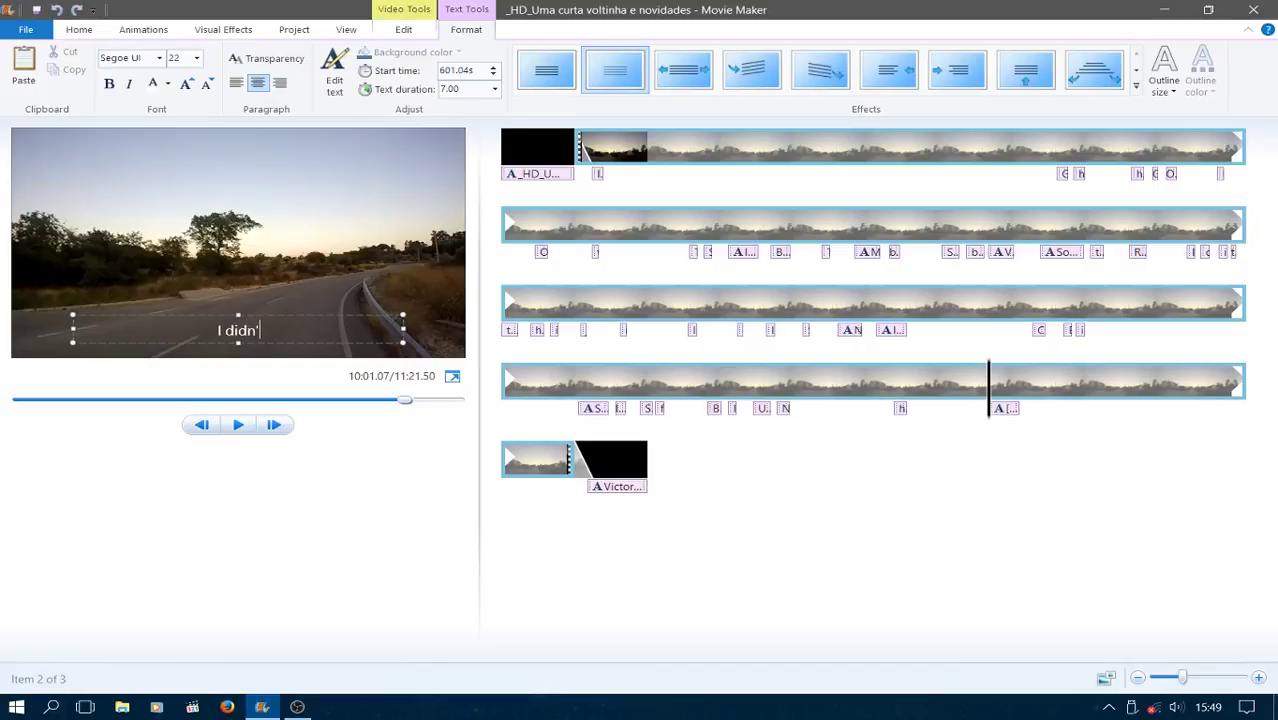
pyautogui.write("I didn't hurt")
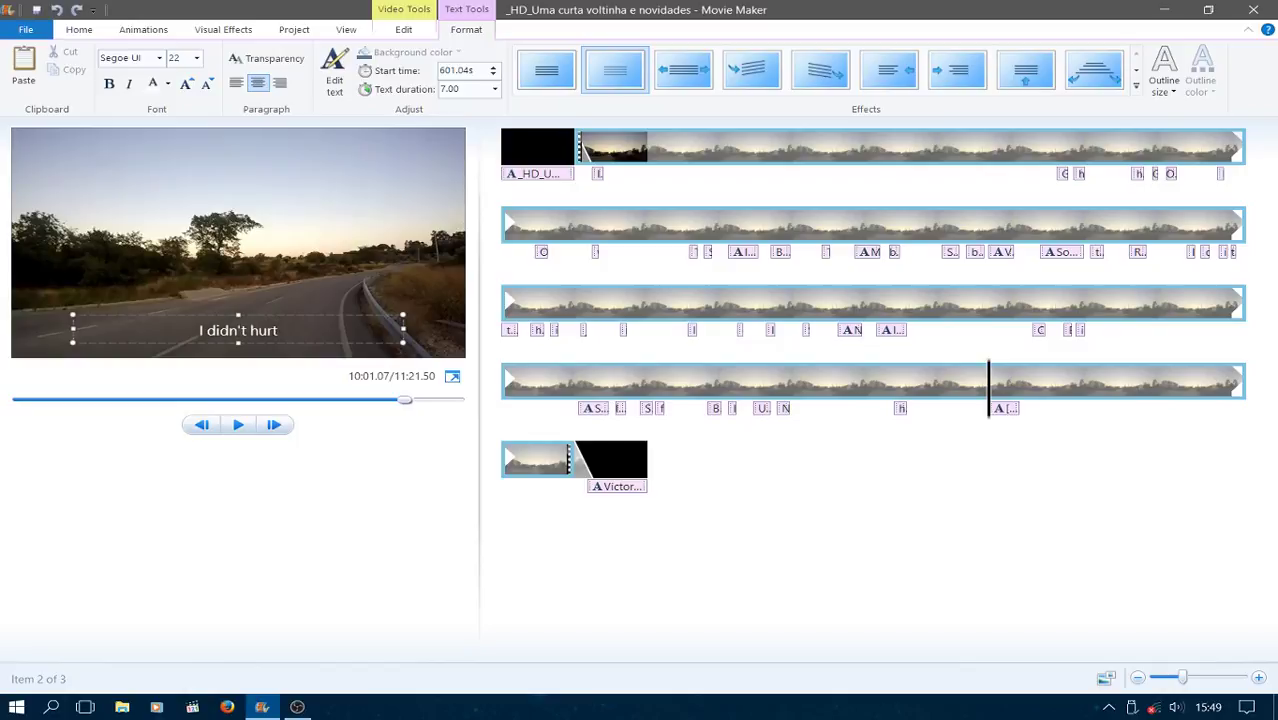
pyautogui.write('?')
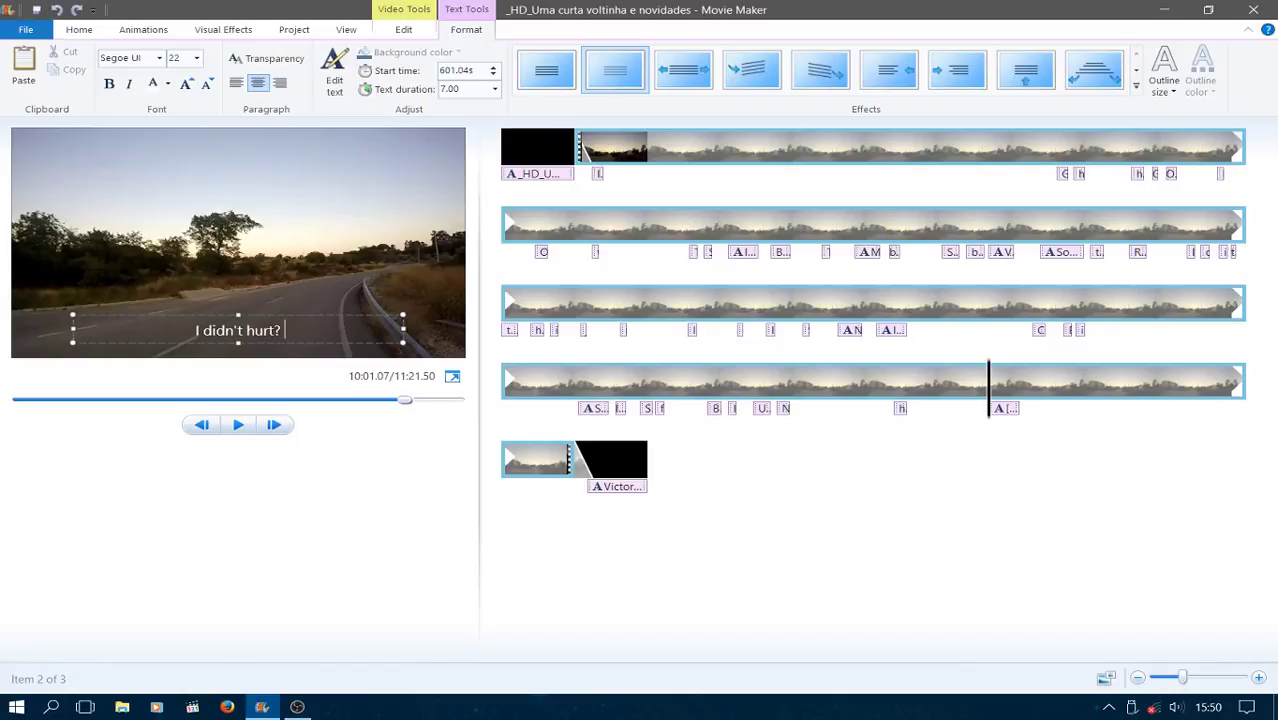
pyautogui.write(' No')
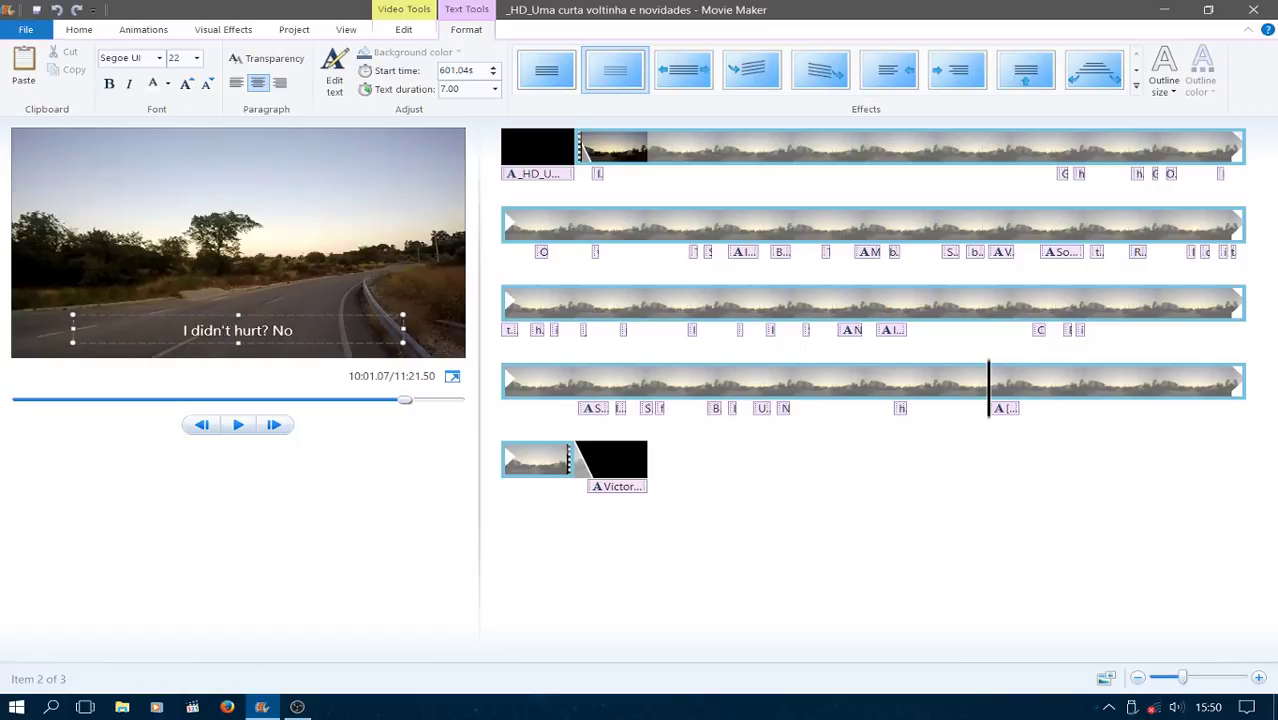
pyautogui.write(', cool')
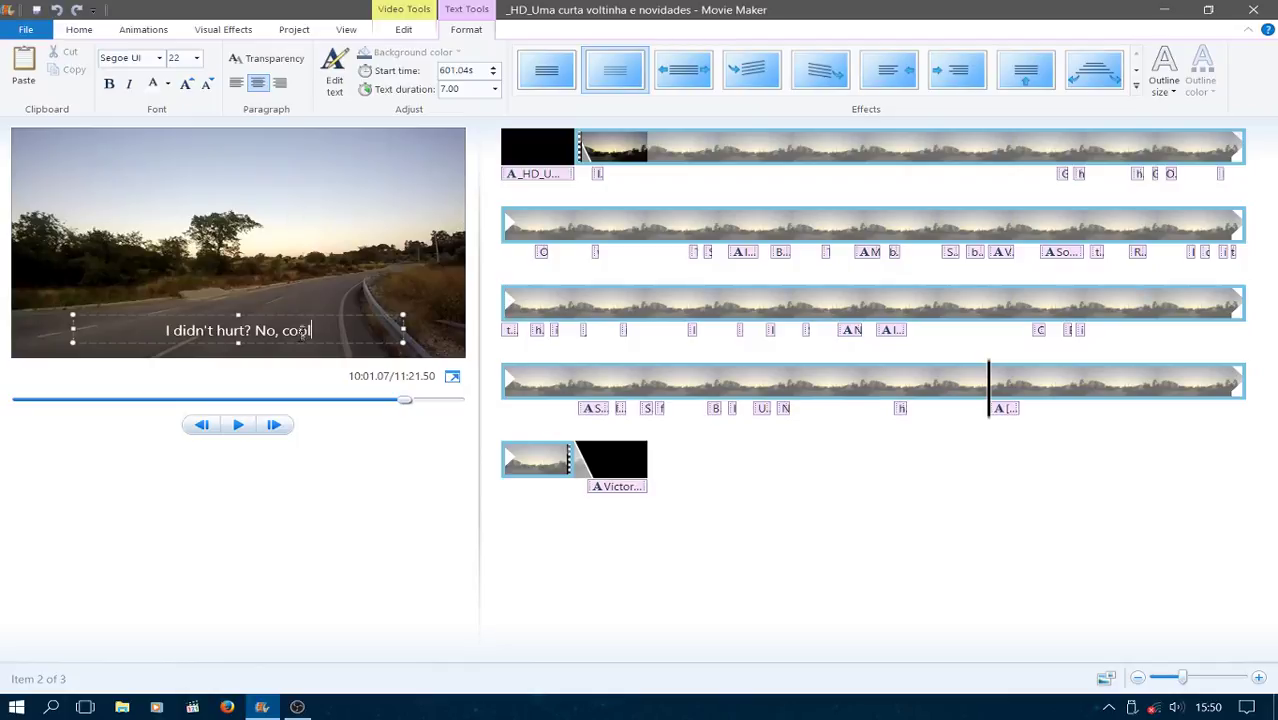
pyautogui.moveTo(291, 341); pyautogui.dragTo(291, 341)
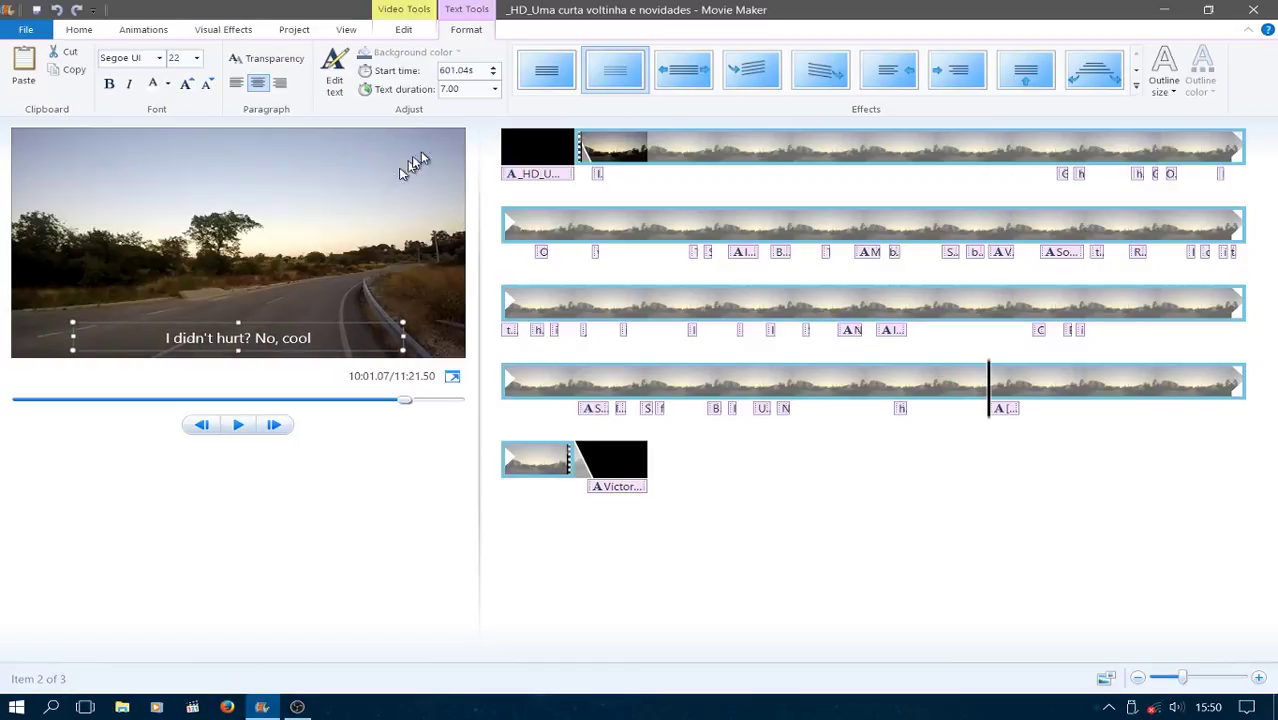
# - Apply the plain text effect to the new caption and set its text duration to 3.00 seconds
pyautogui.click(543, 84)
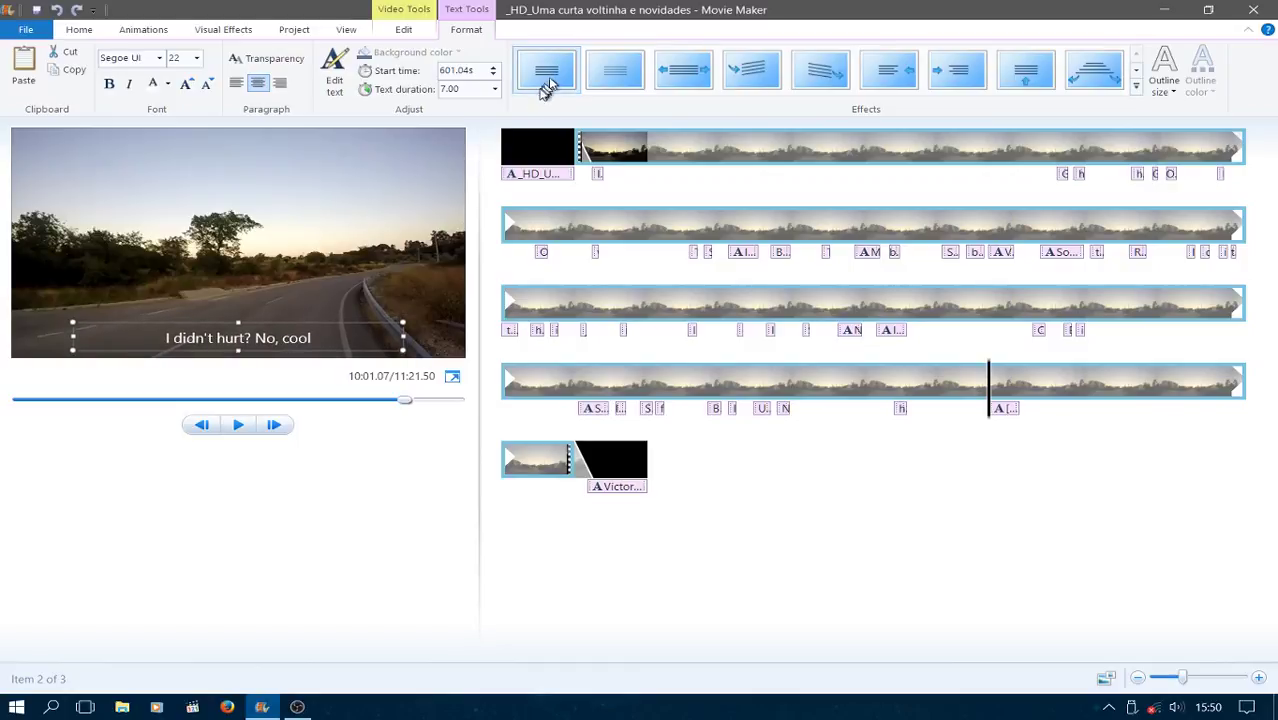
pyautogui.click(494, 89)
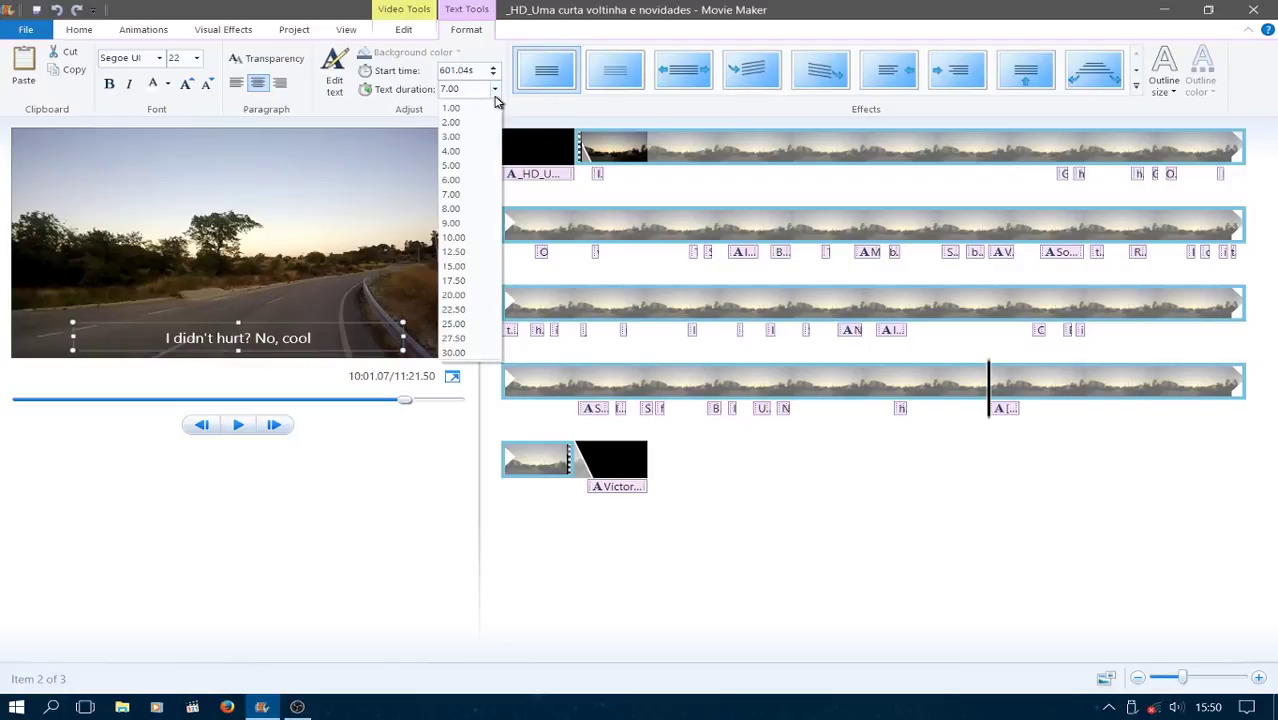
pyautogui.click(455, 138)
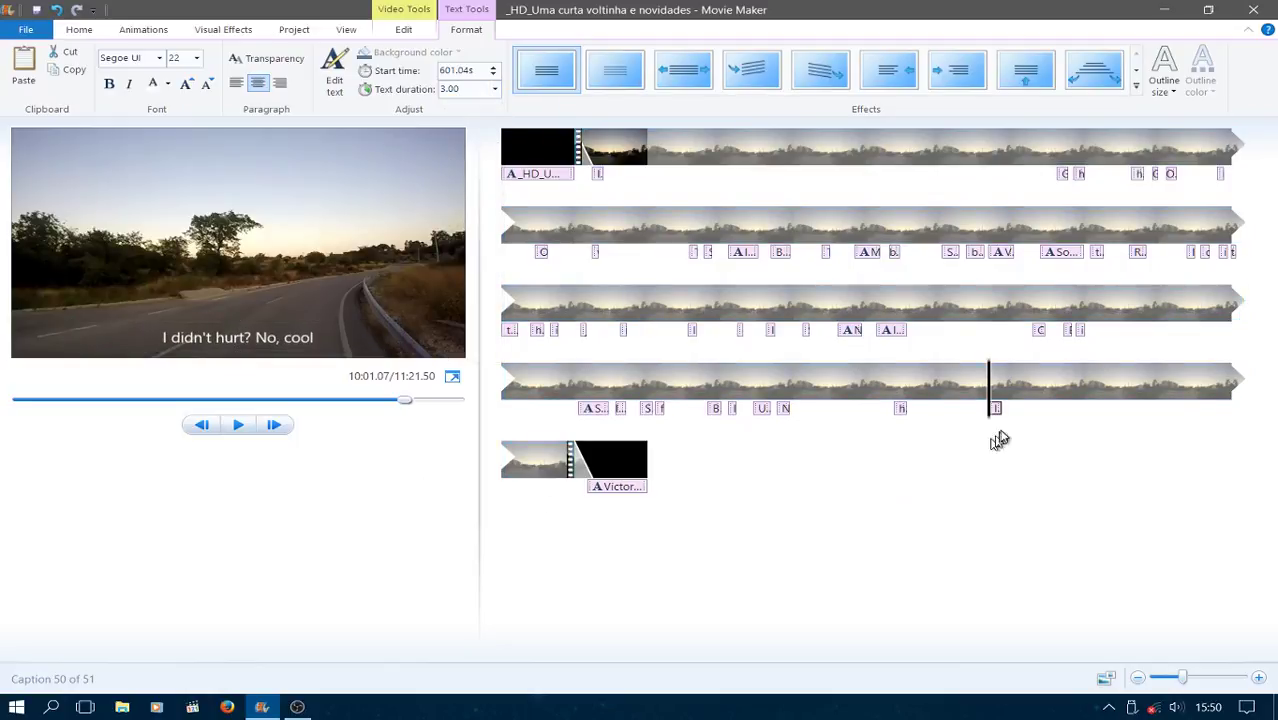
# - Move the new caption earlier on the timeline to start at about 598.77 s and preview it
pyautogui.moveTo(998, 413); pyautogui.dragTo(984, 418)
pyautogui.click(237, 425)
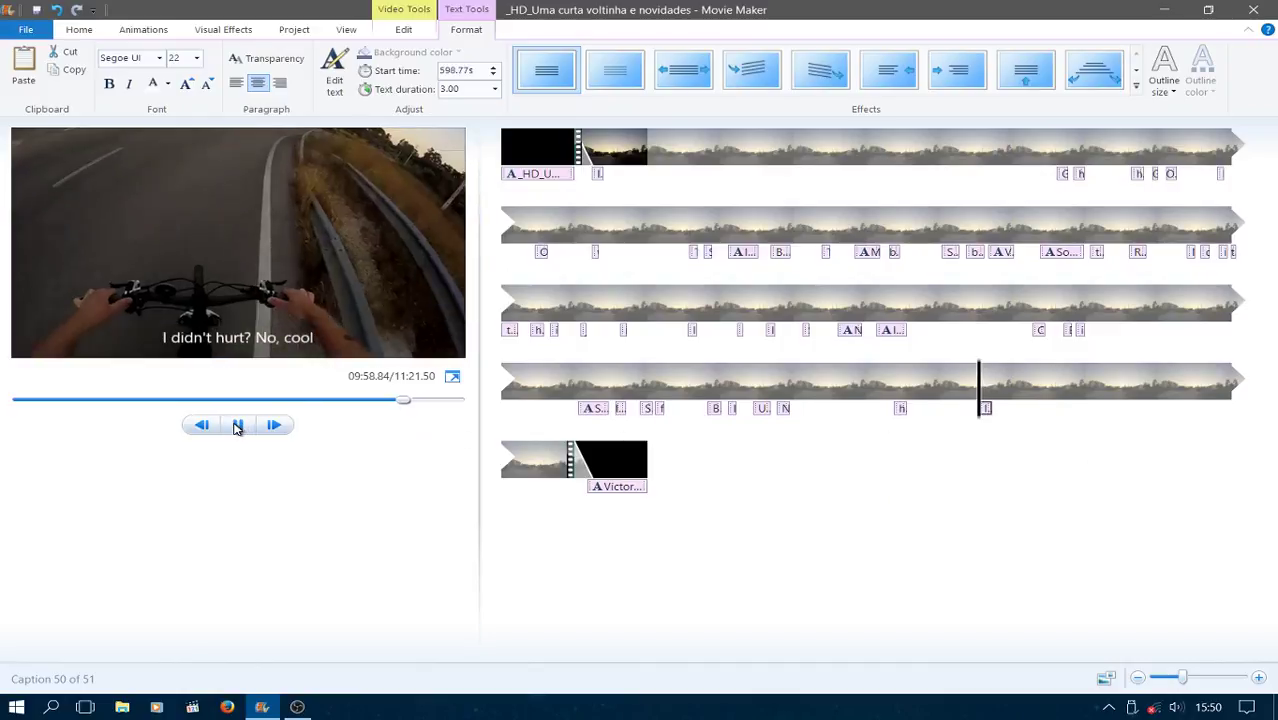
# - Shift the "I didn't hurt? No, cool" caption to start at 599.46 s, preview it, and set its text duration to 2.00 seconds
pyautogui.click(237, 425)
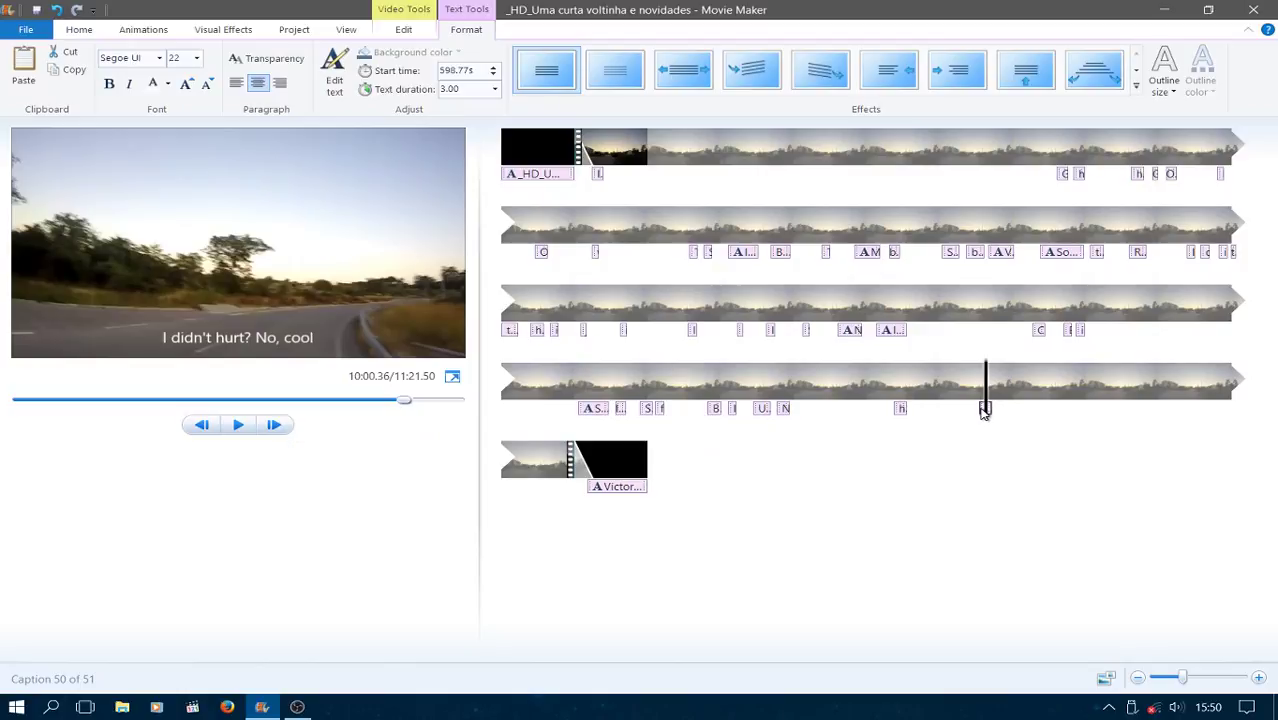
pyautogui.moveTo(985, 410); pyautogui.dragTo(986, 424)
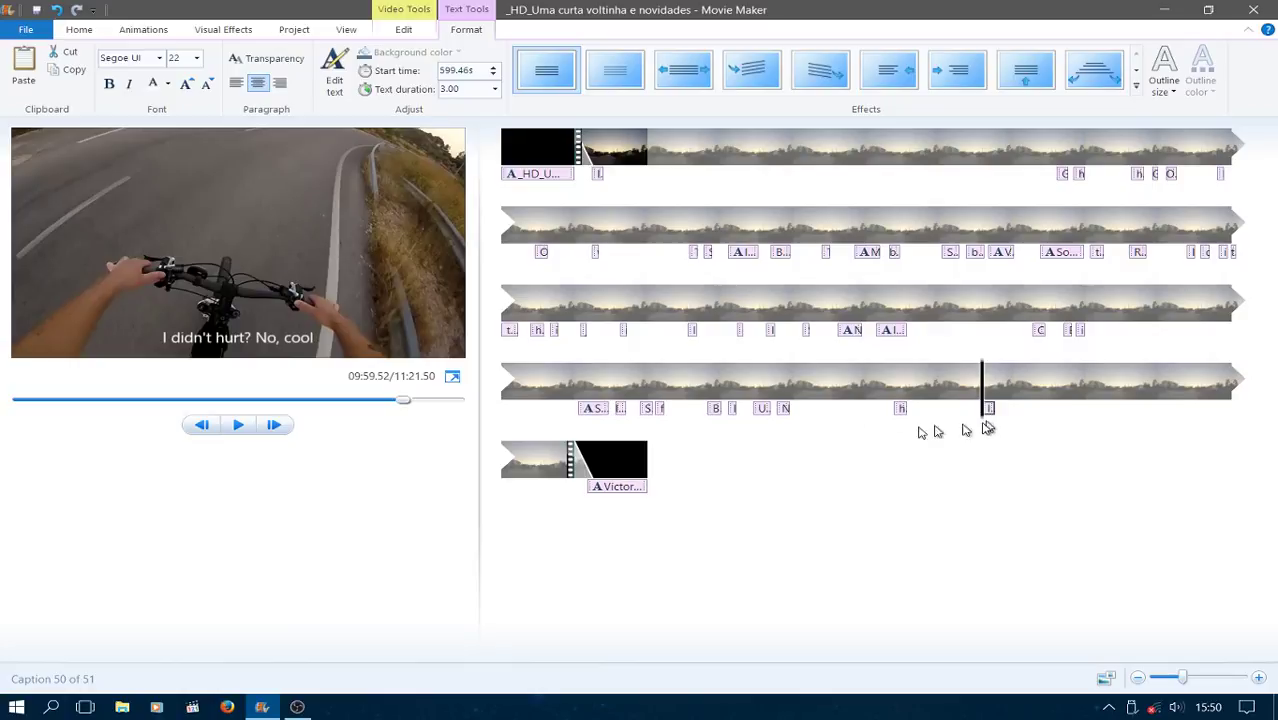
pyautogui.click(238, 425)
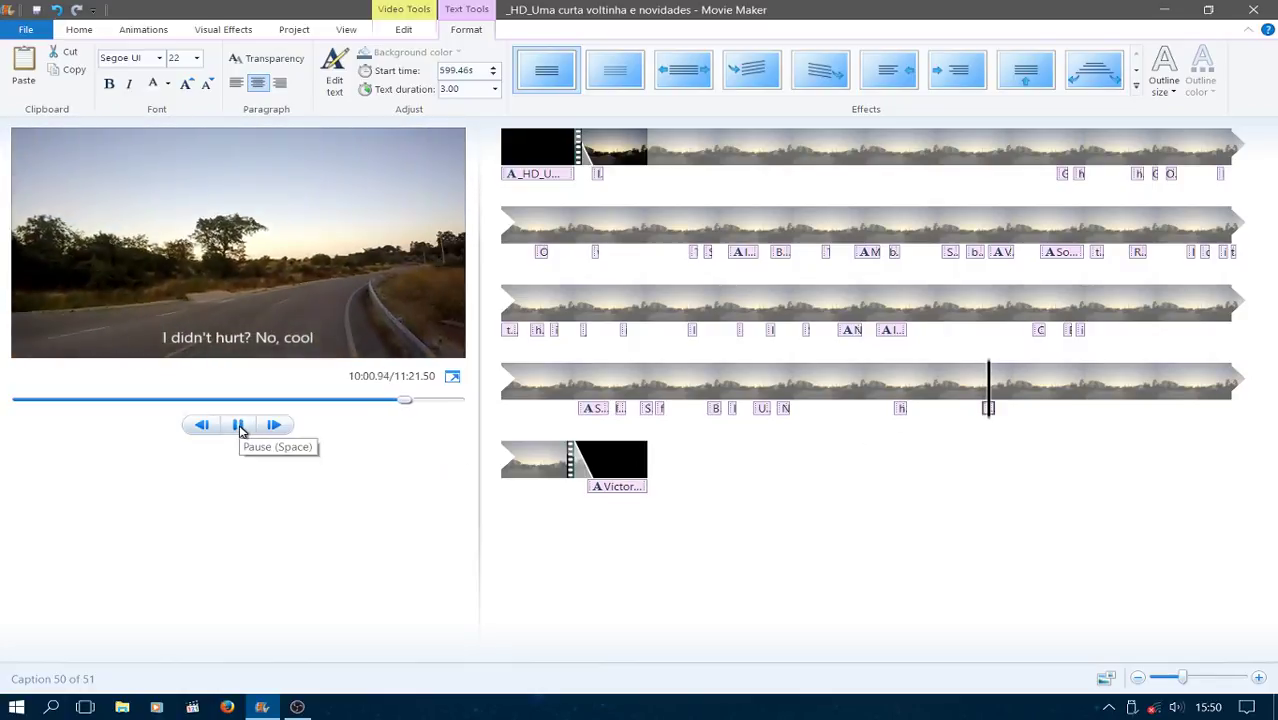
pyautogui.click(240, 428)
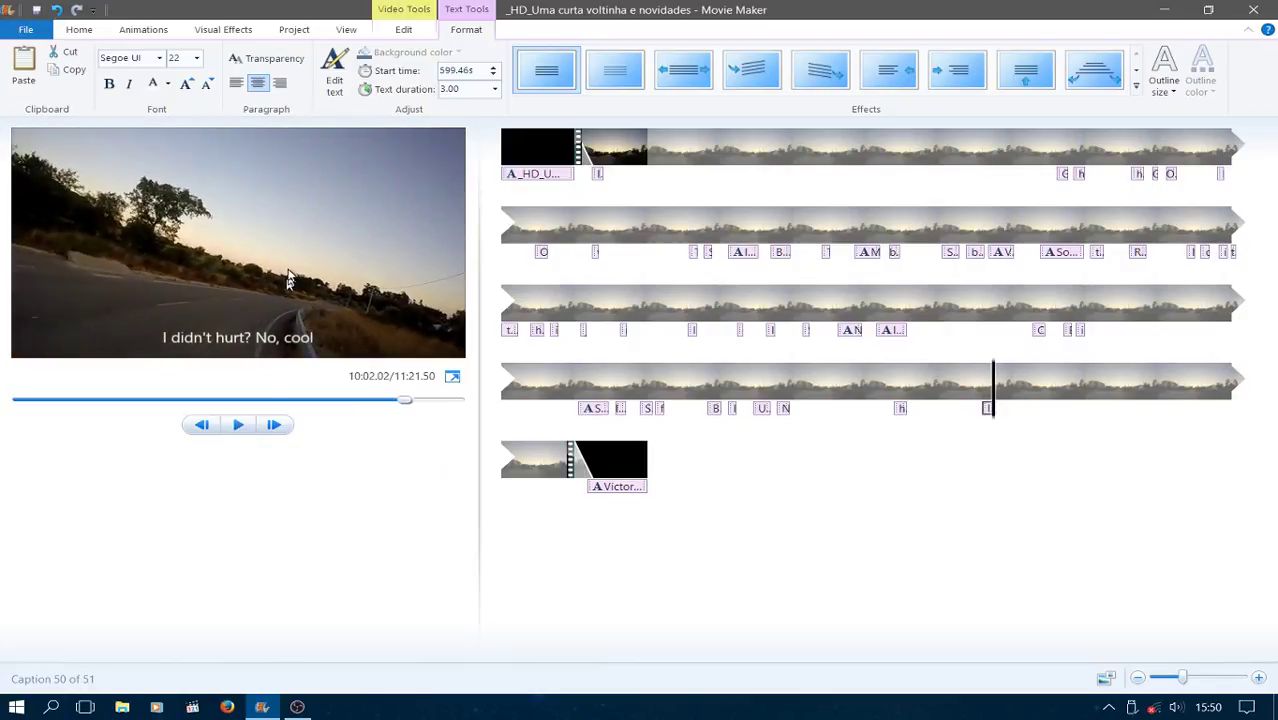
pyautogui.click(494, 89)
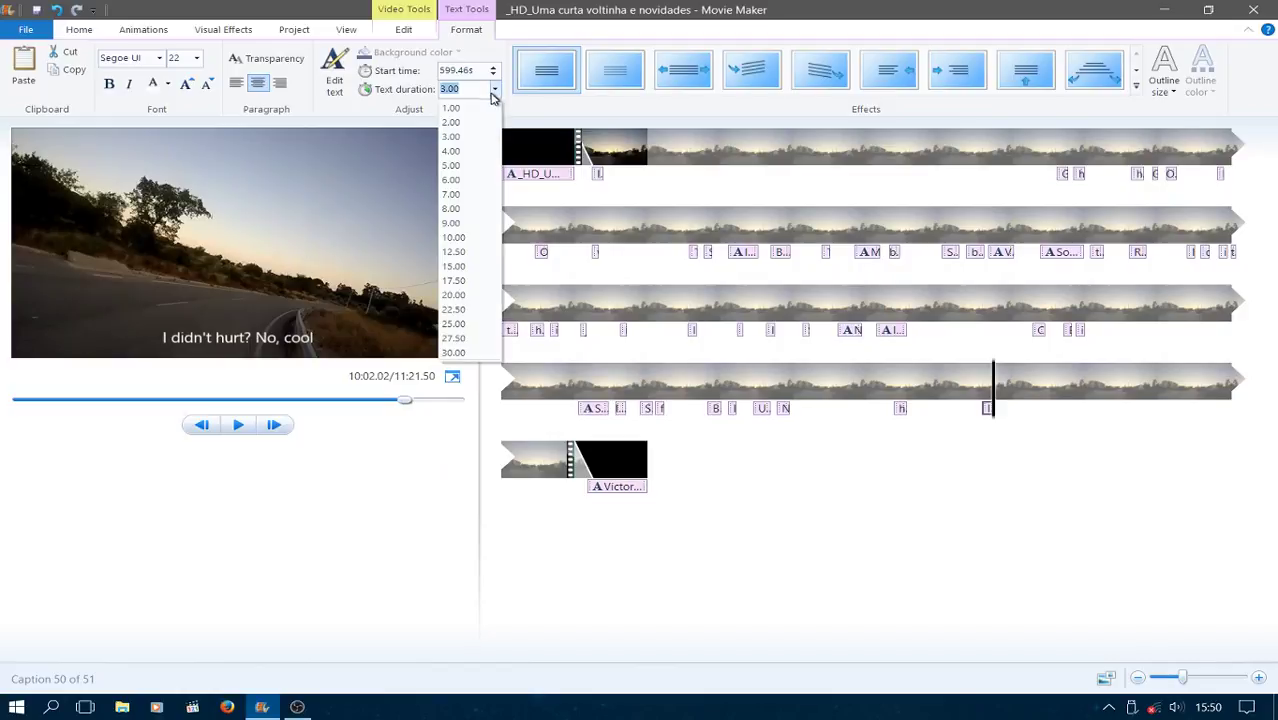
pyautogui.click(479, 122)
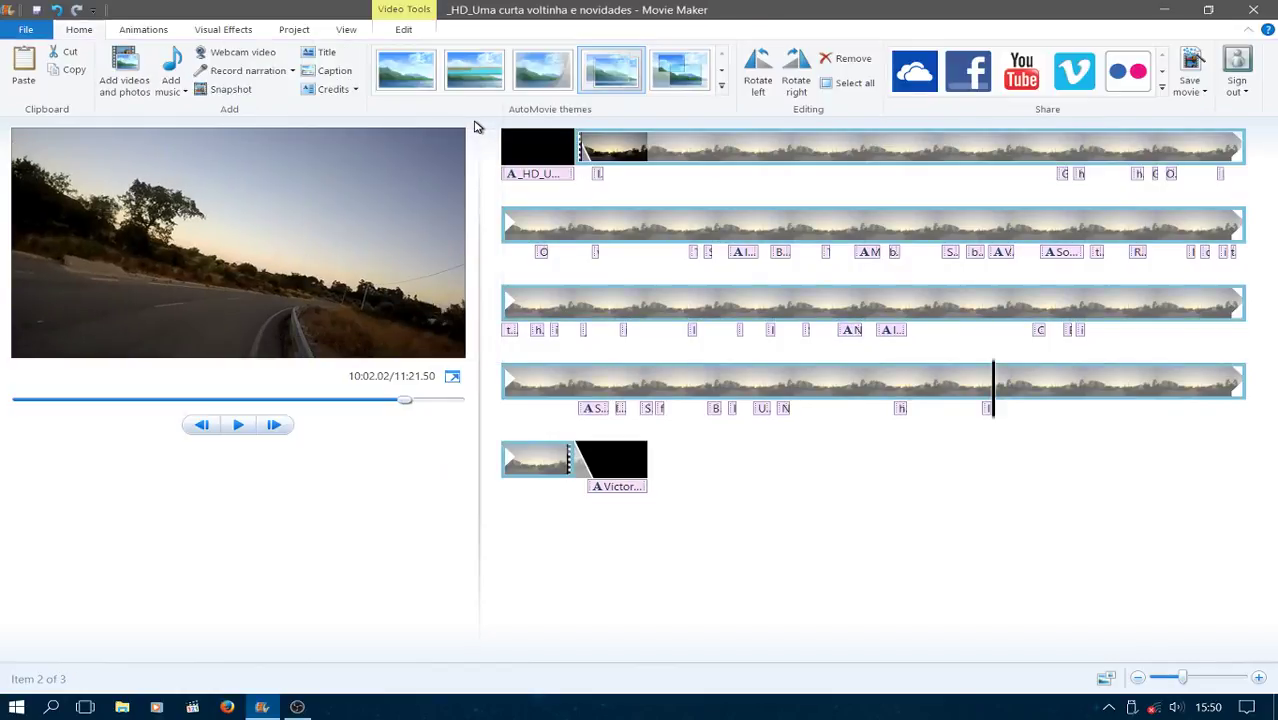
# - Play on to about 10:04.9 and add a caption there reading "So that trip will be" with the plain text effect
pyautogui.click(246, 426)
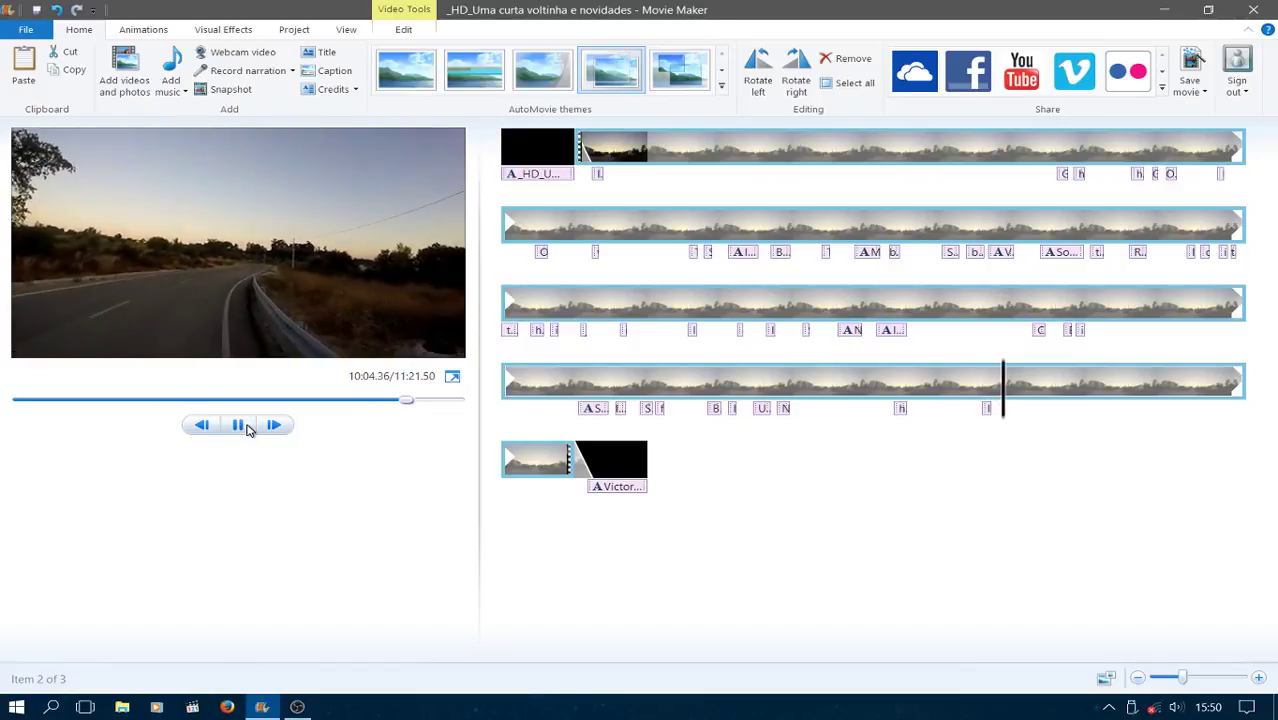
pyautogui.click(246, 426)
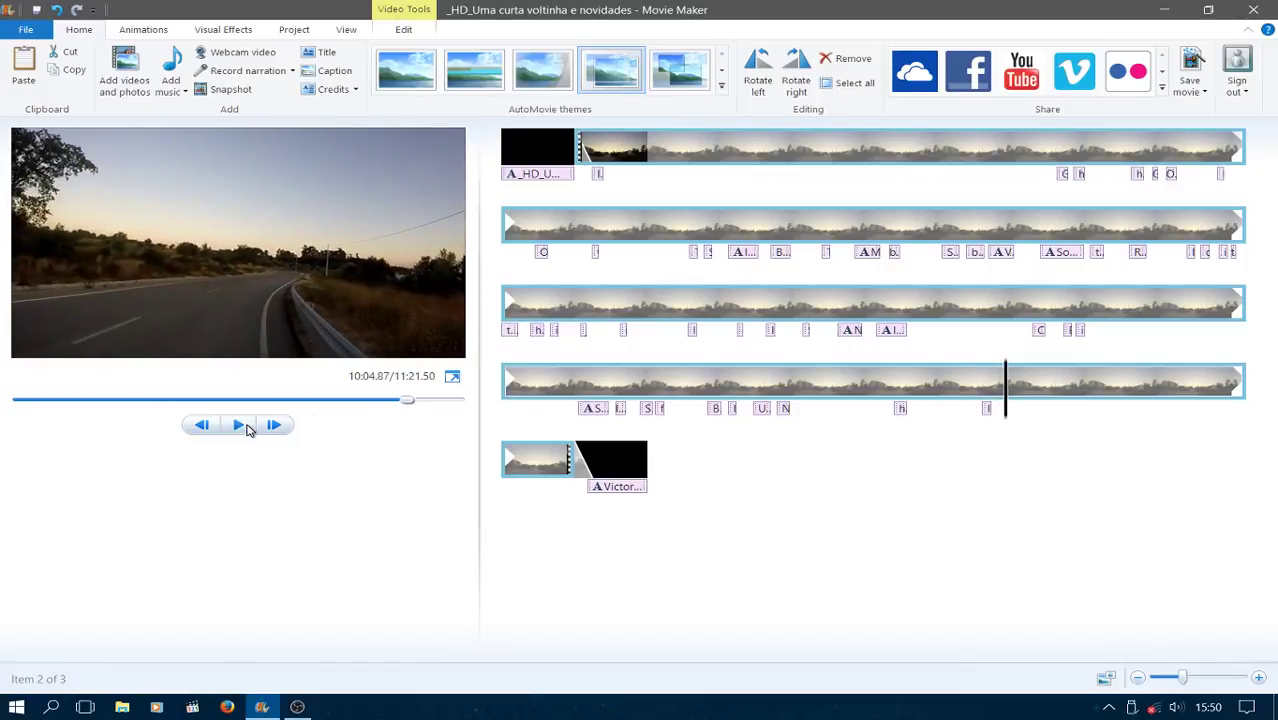
pyautogui.click(331, 72)
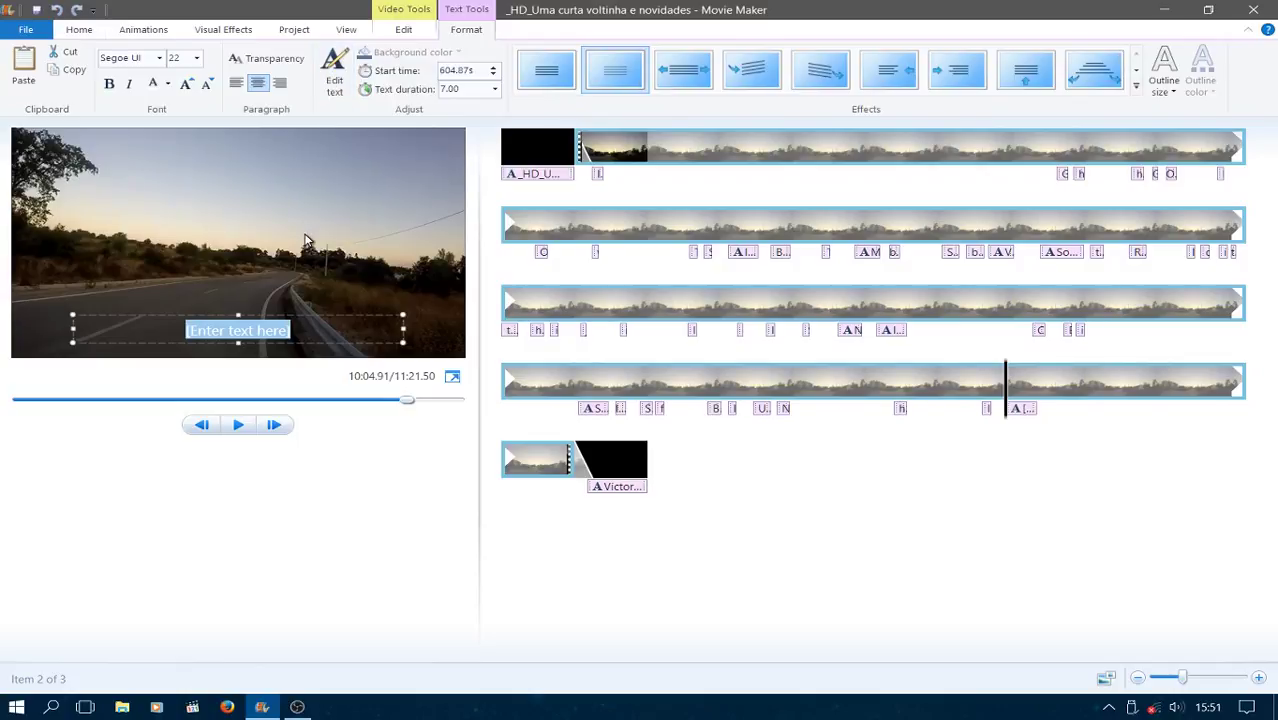
pyautogui.write('So t')
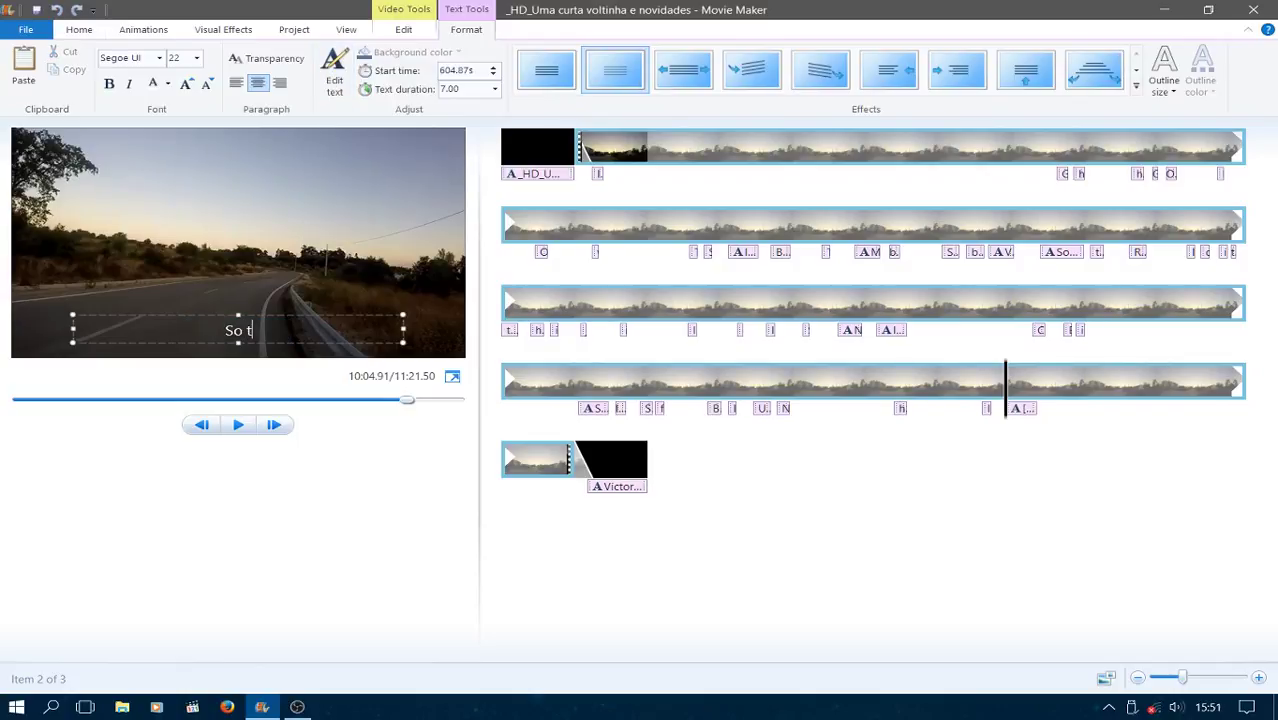
pyautogui.write('hat trip will be')
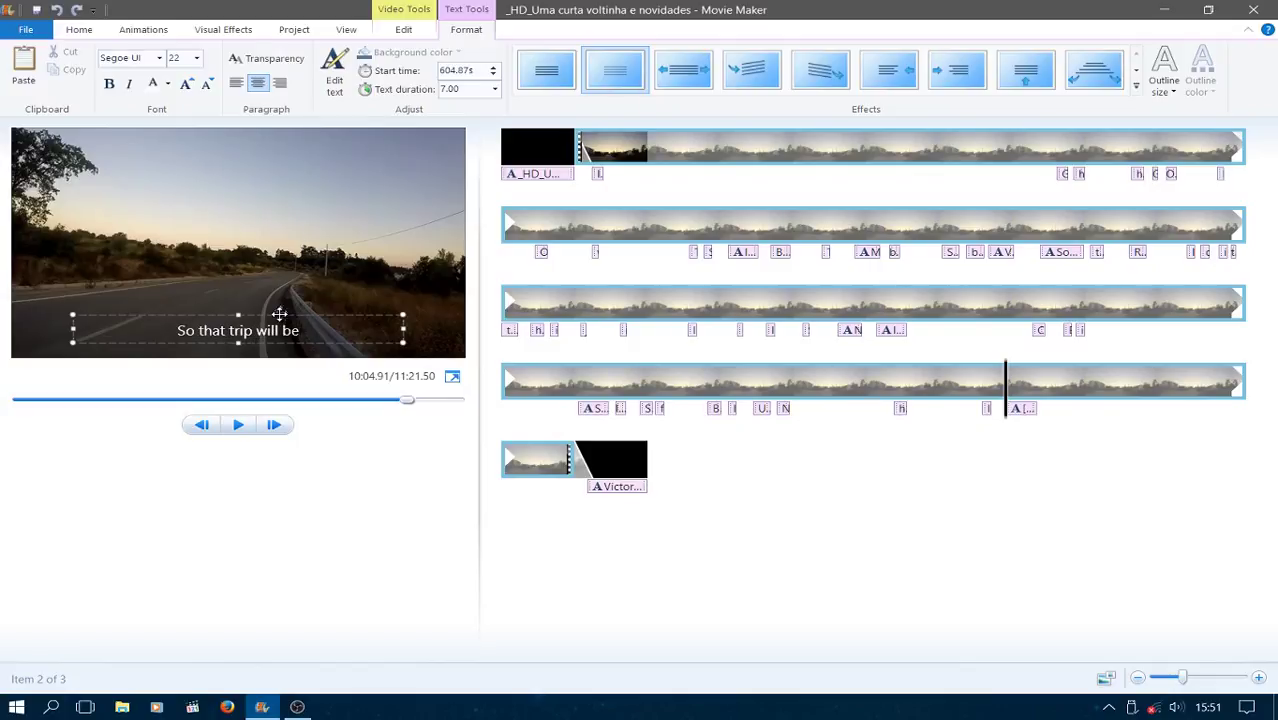
pyautogui.click(546, 70)
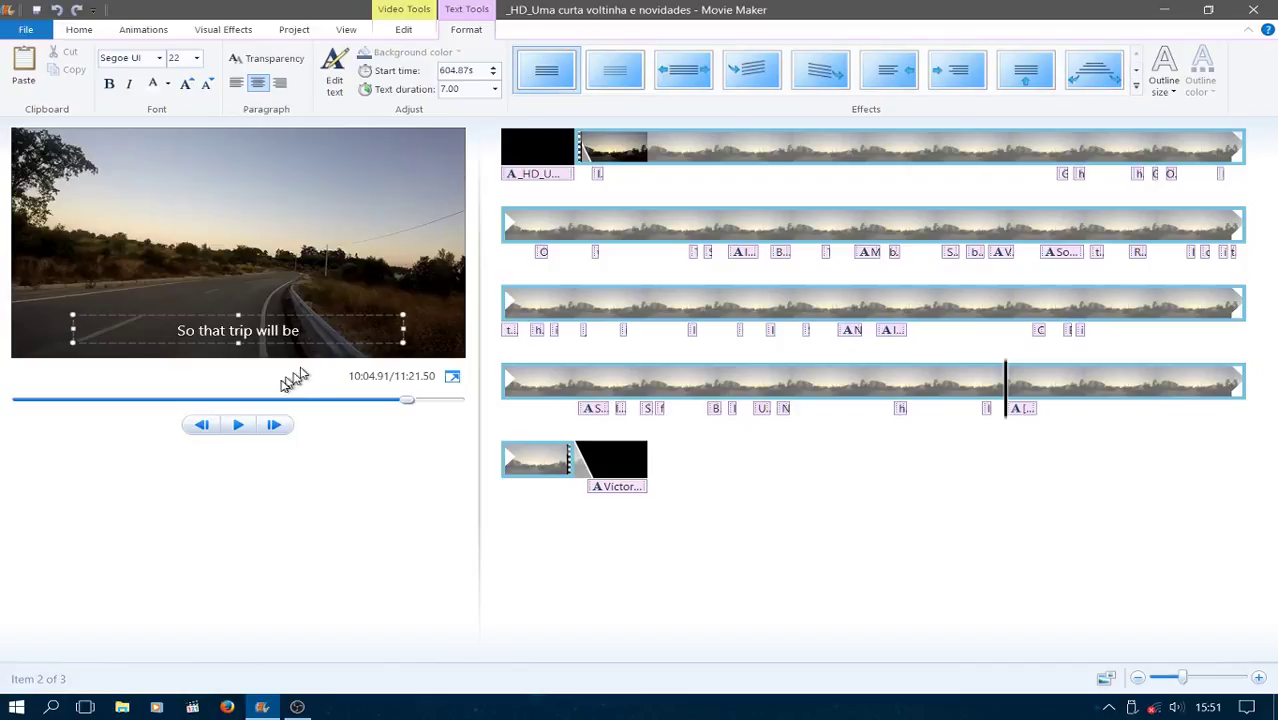
# - Extend the new caption to "So that trip will be done in September" and widen its text box so it fits on one line
pyautogui.click(240, 425)
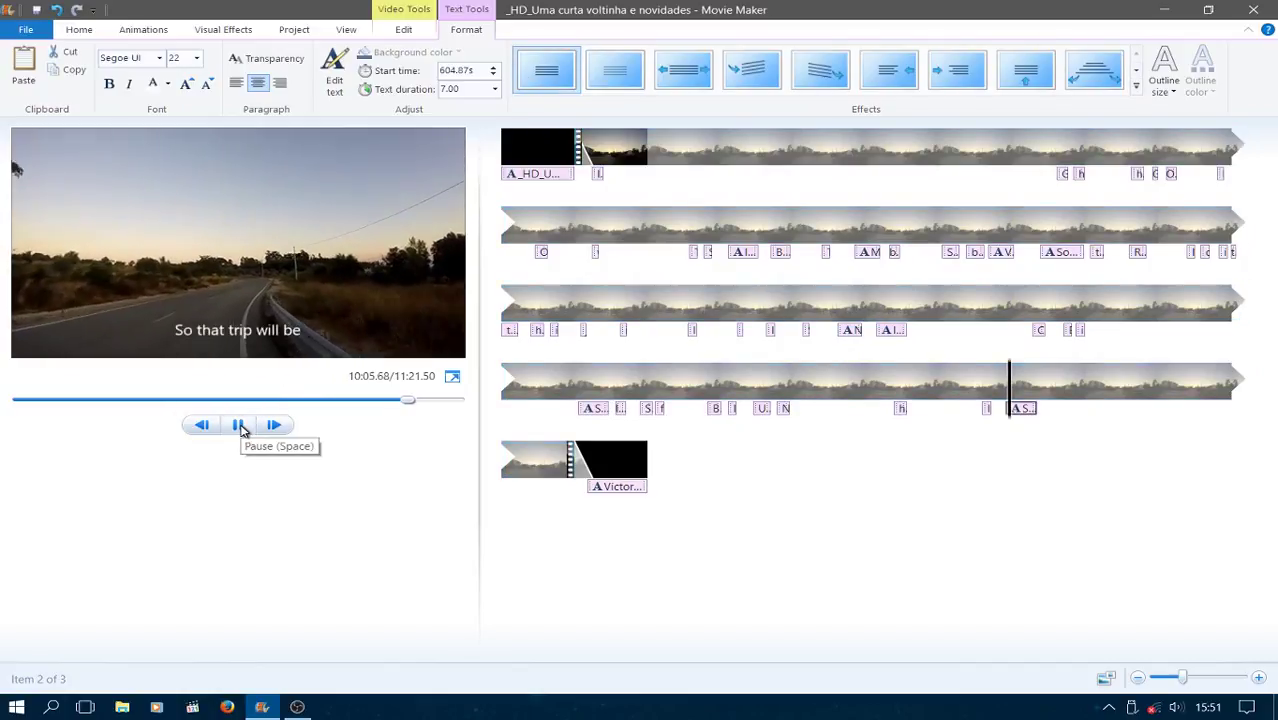
pyautogui.click(240, 425)
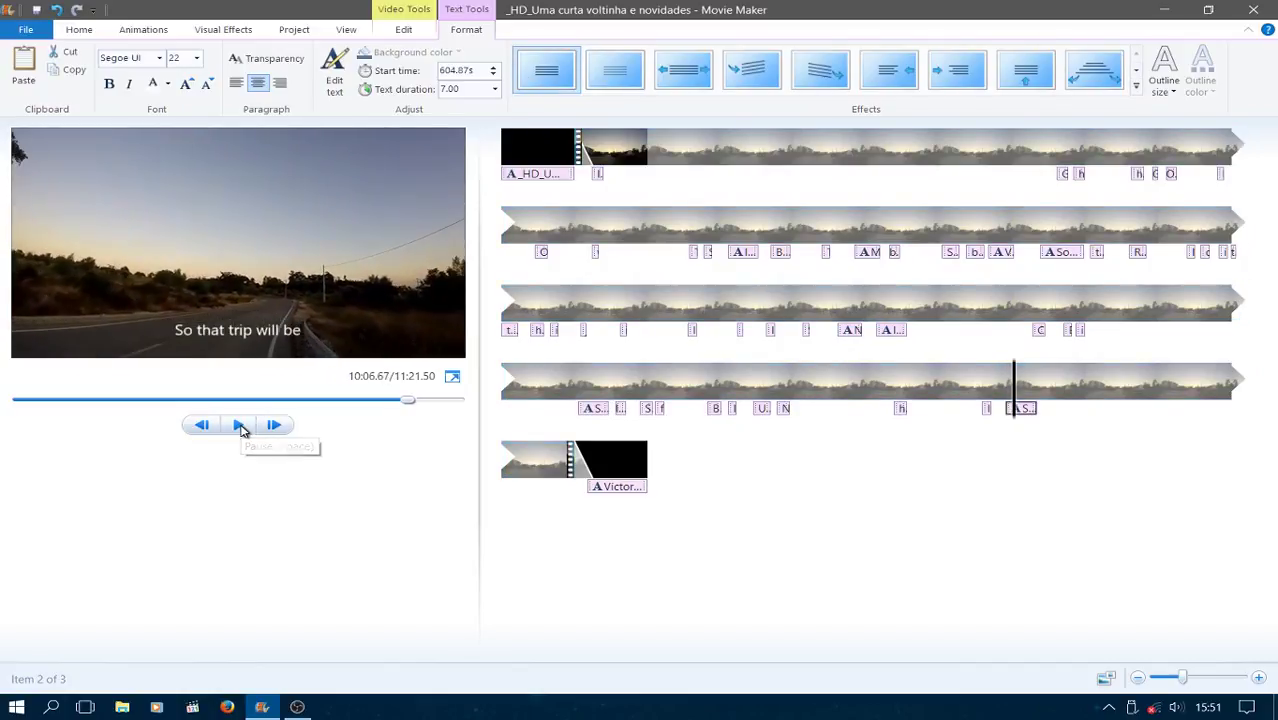
pyautogui.click(251, 331)
pyautogui.moveTo(303, 330); pyautogui.dragTo(433, 330)
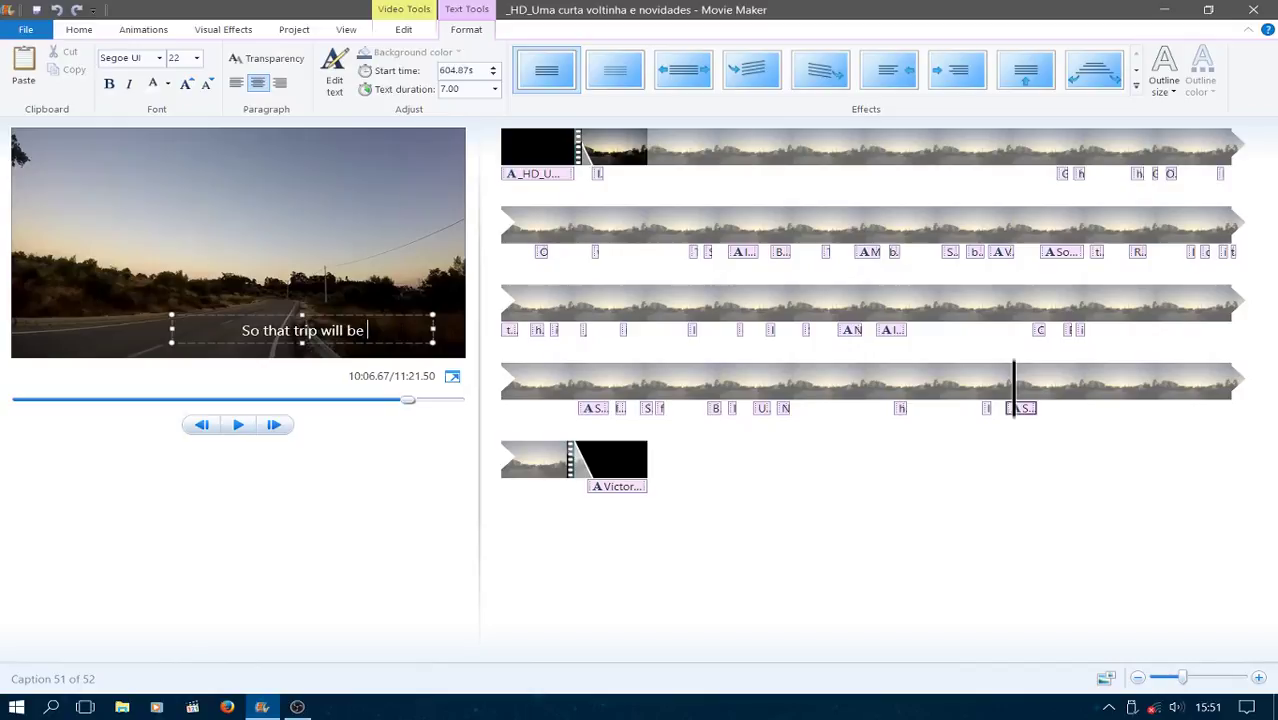
pyautogui.write('done i')
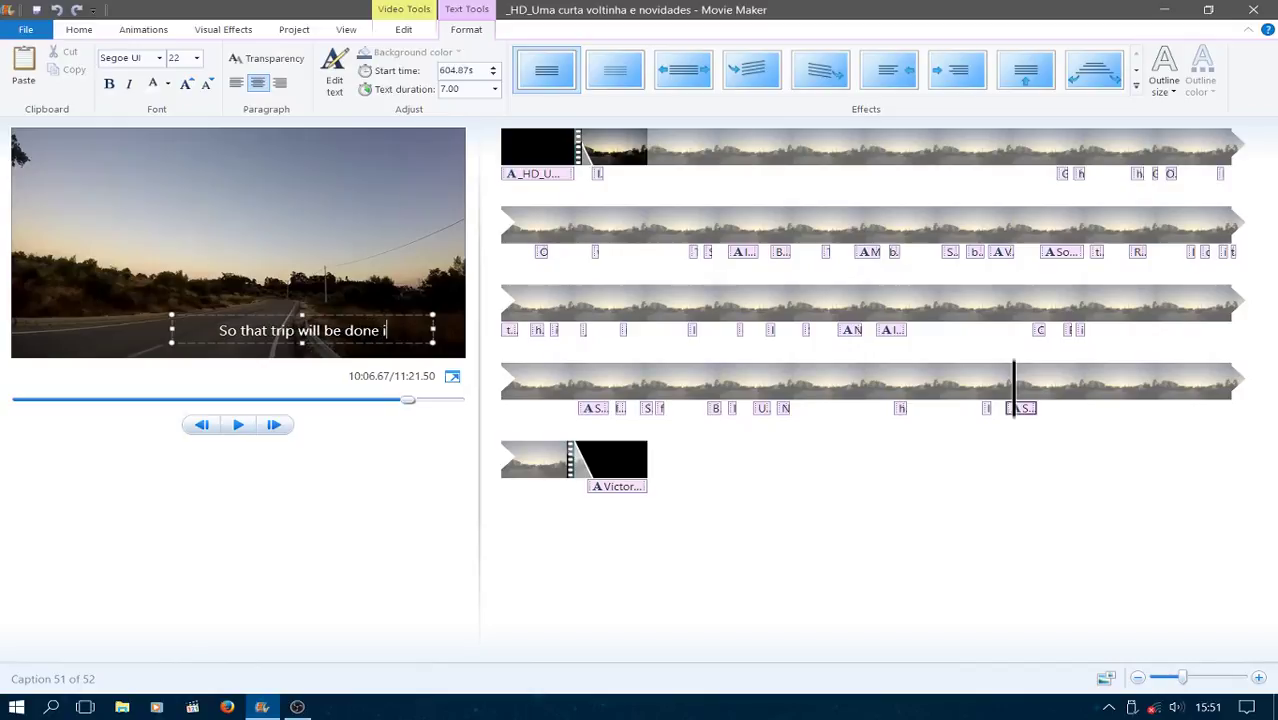
pyautogui.write('n S')
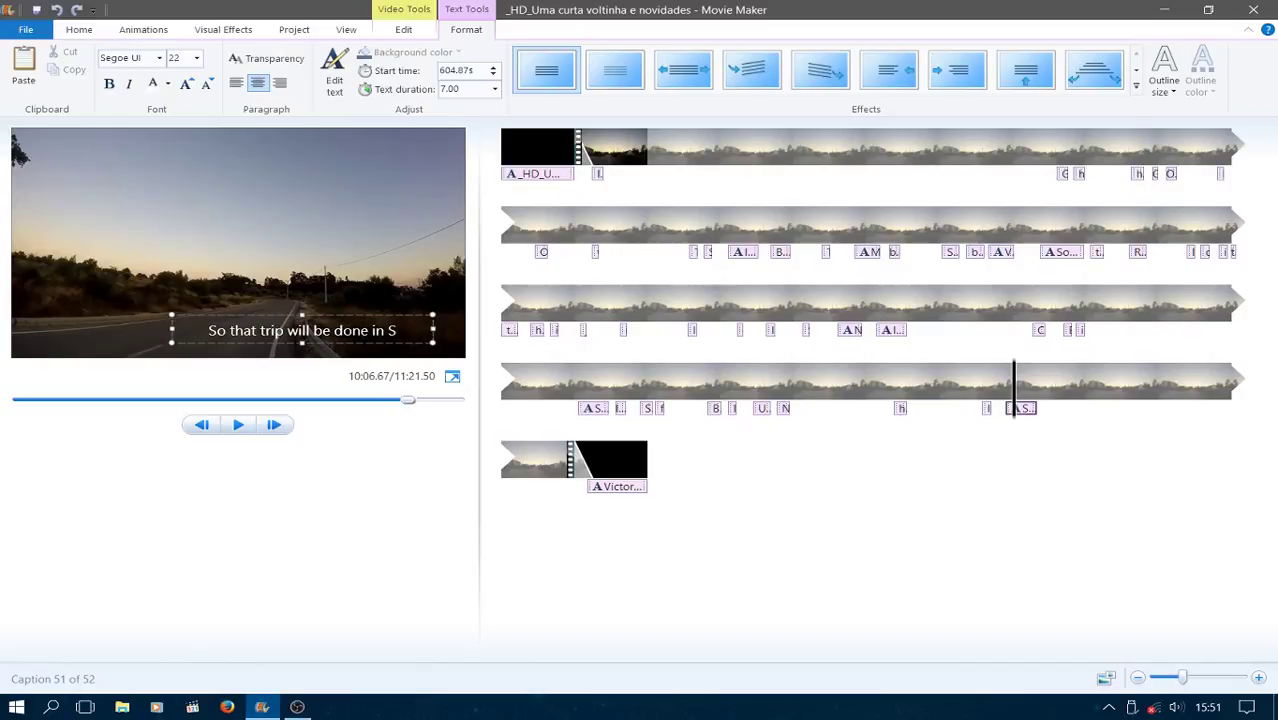
pyautogui.write('ep')
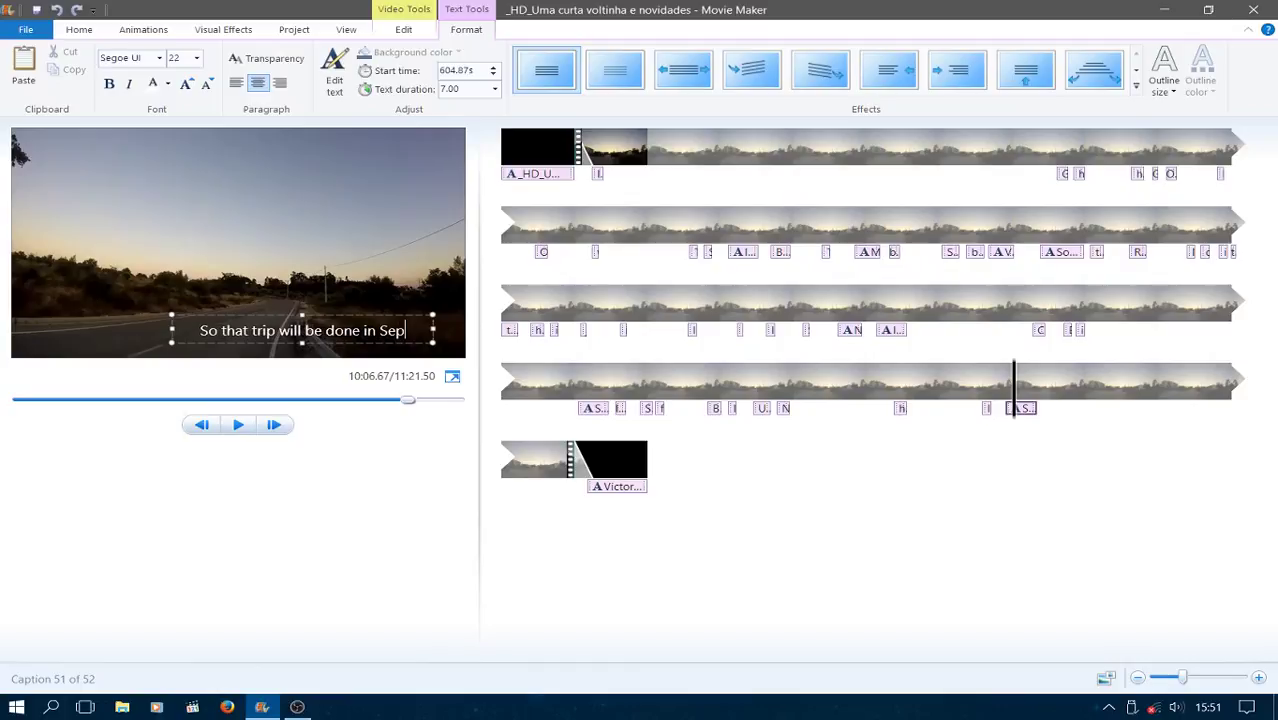
pyautogui.write('tember')
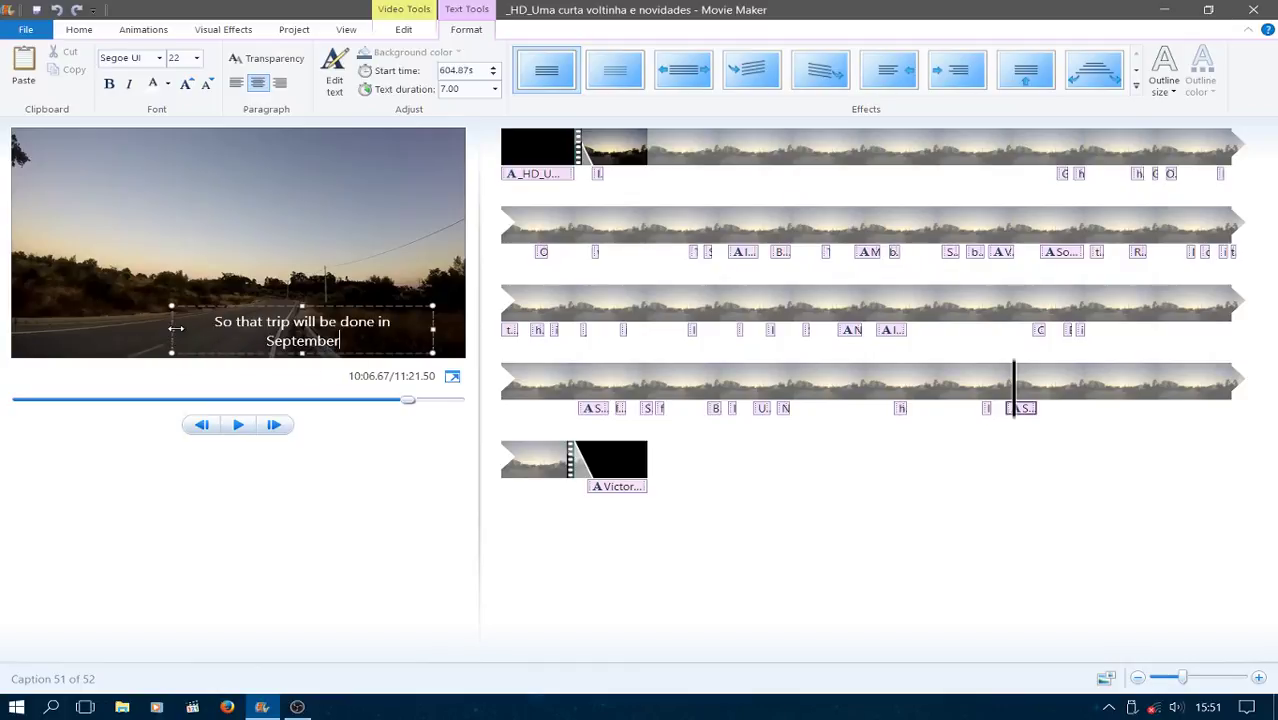
pyautogui.moveTo(175, 328); pyautogui.dragTo(125, 328)
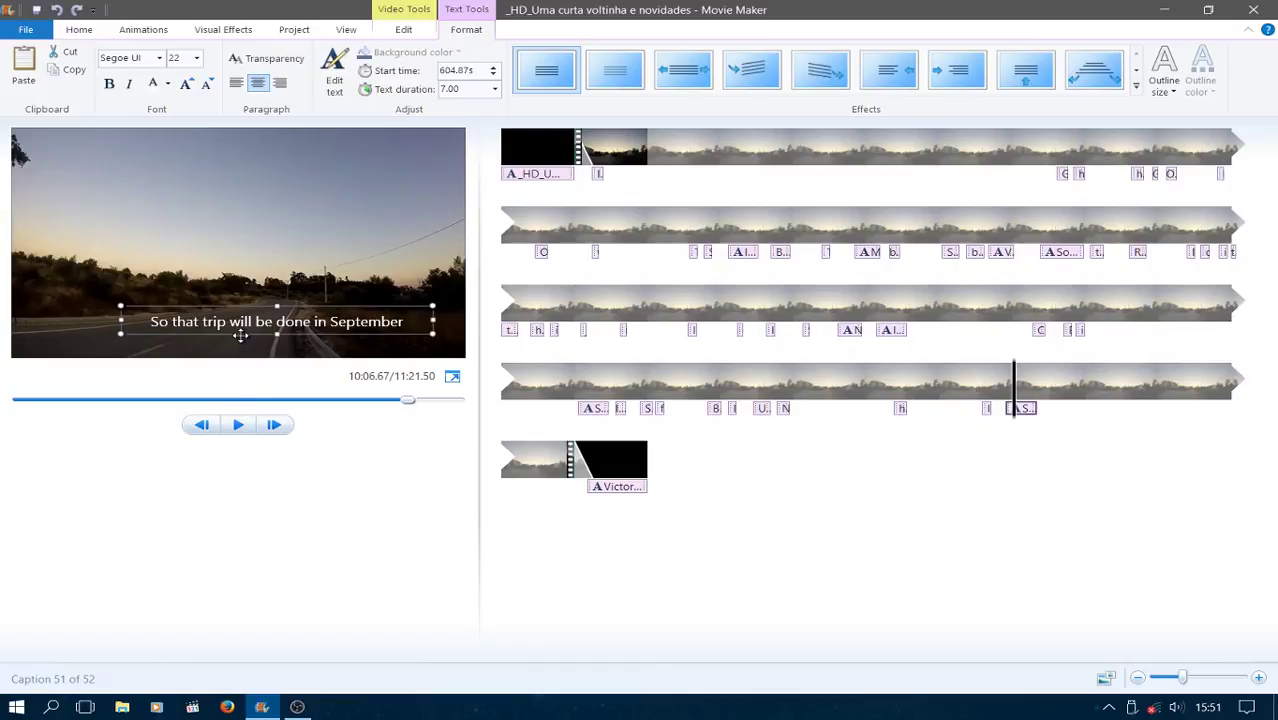
# - Move the September caption left and down so it sits centred near the lower edge of the picture
pyautogui.press('Left')
pyautogui.press('Left')
pyautogui.press('Left')
pyautogui.press('Left')
pyautogui.press('Left')
pyautogui.press('Left')
pyautogui.press('Left')
pyautogui.press('Left')
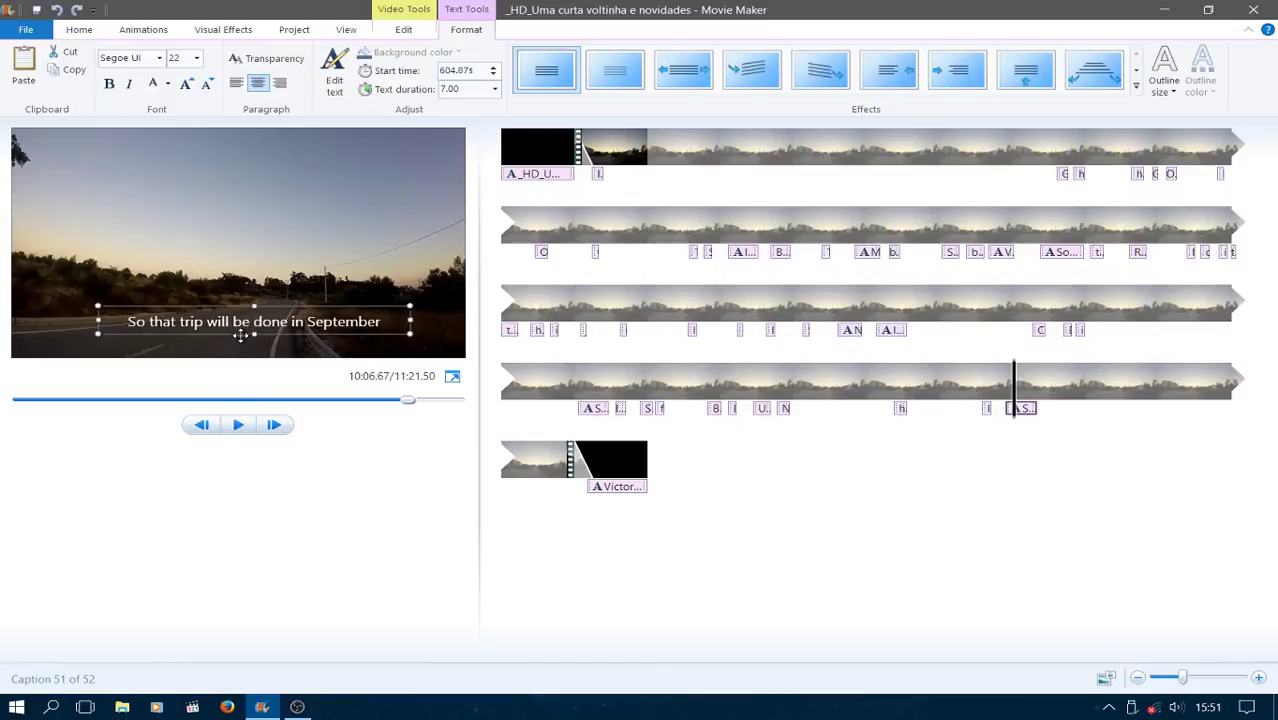
pyautogui.press('Left')
pyautogui.press('Left')
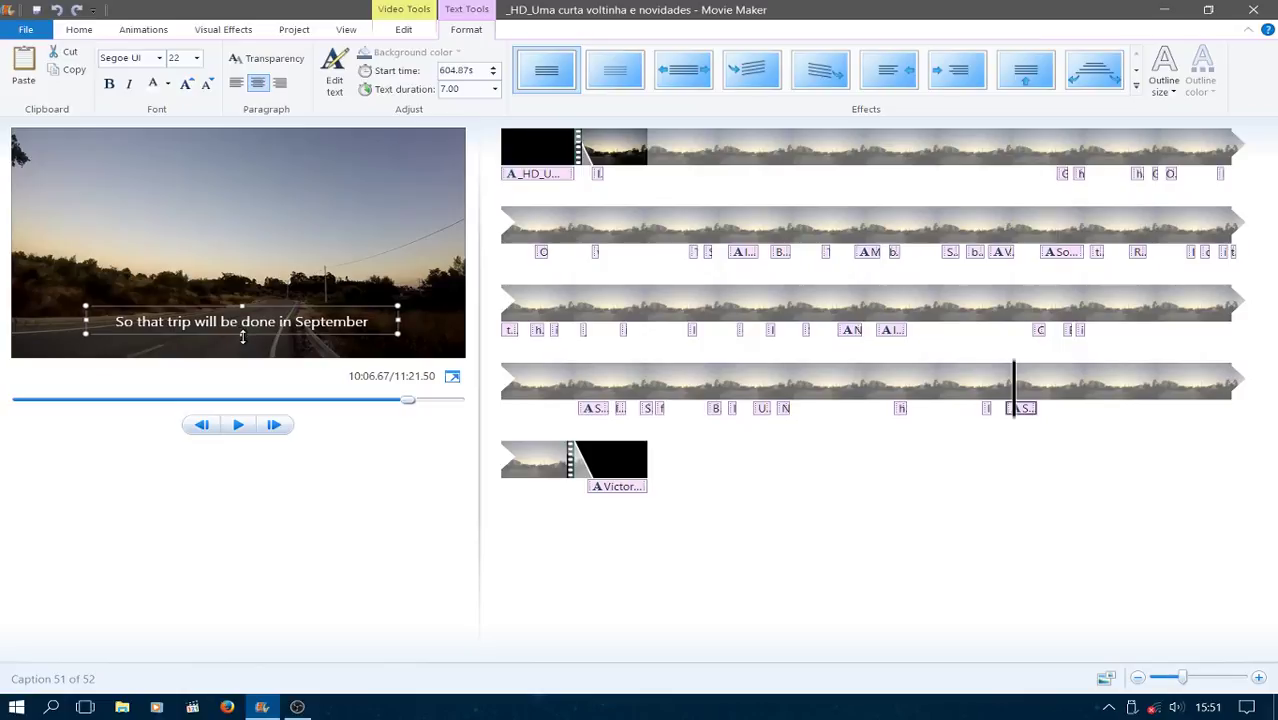
pyautogui.press('Down')
pyautogui.press('Down')
pyautogui.press('Down')
pyautogui.press('Down')
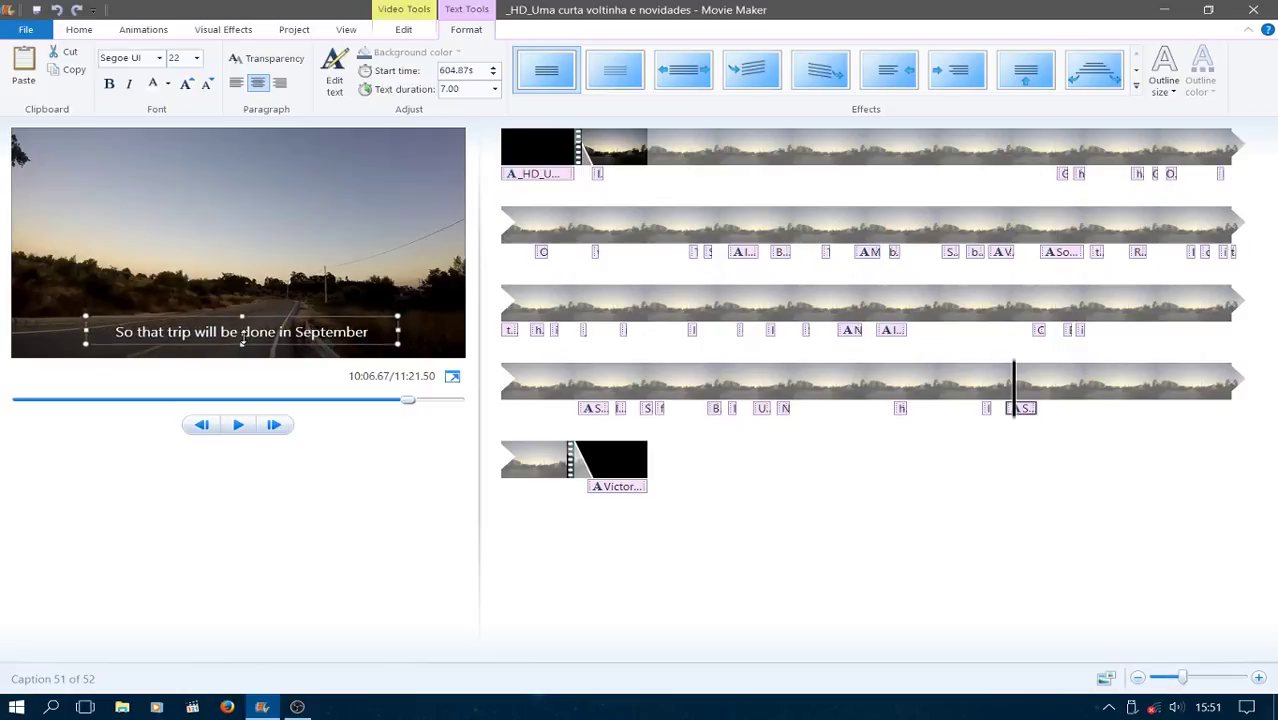
pyautogui.press('Down')
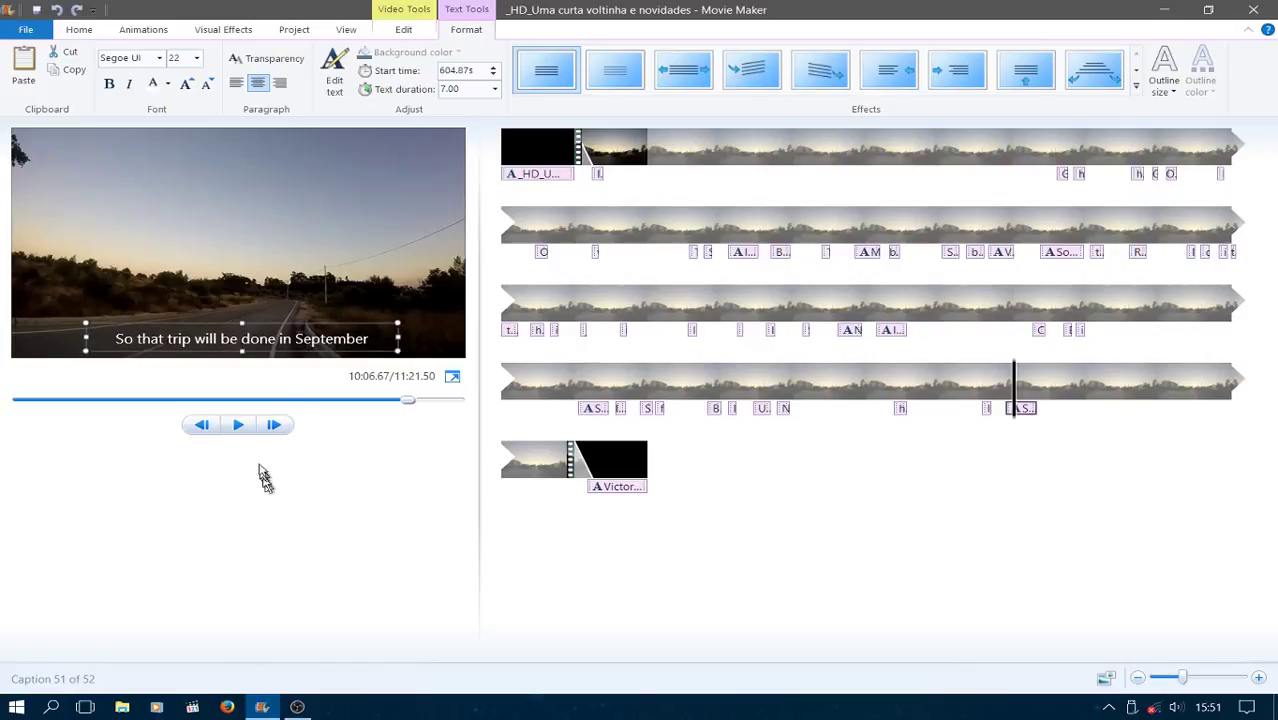
# - Play the video from about 10:06.7 to 10:12 to check the September caption's timing against the speech
pyautogui.click(238, 425)
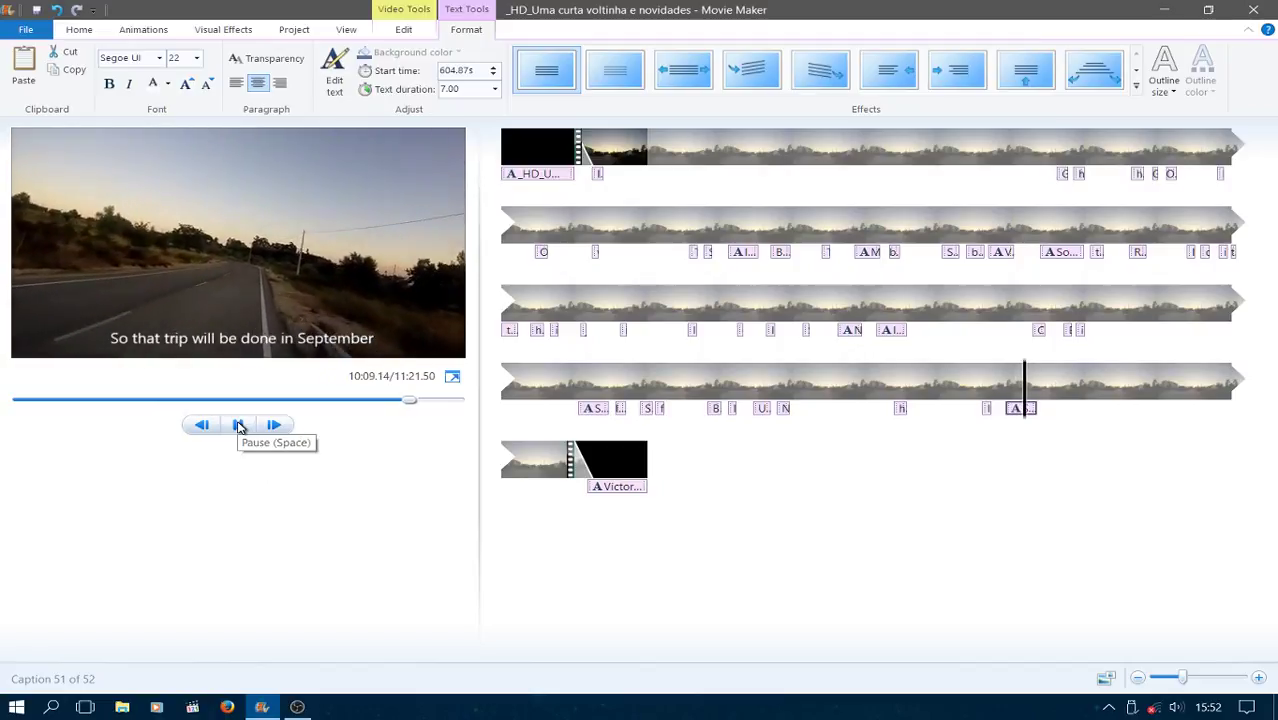
pyautogui.click(238, 425)
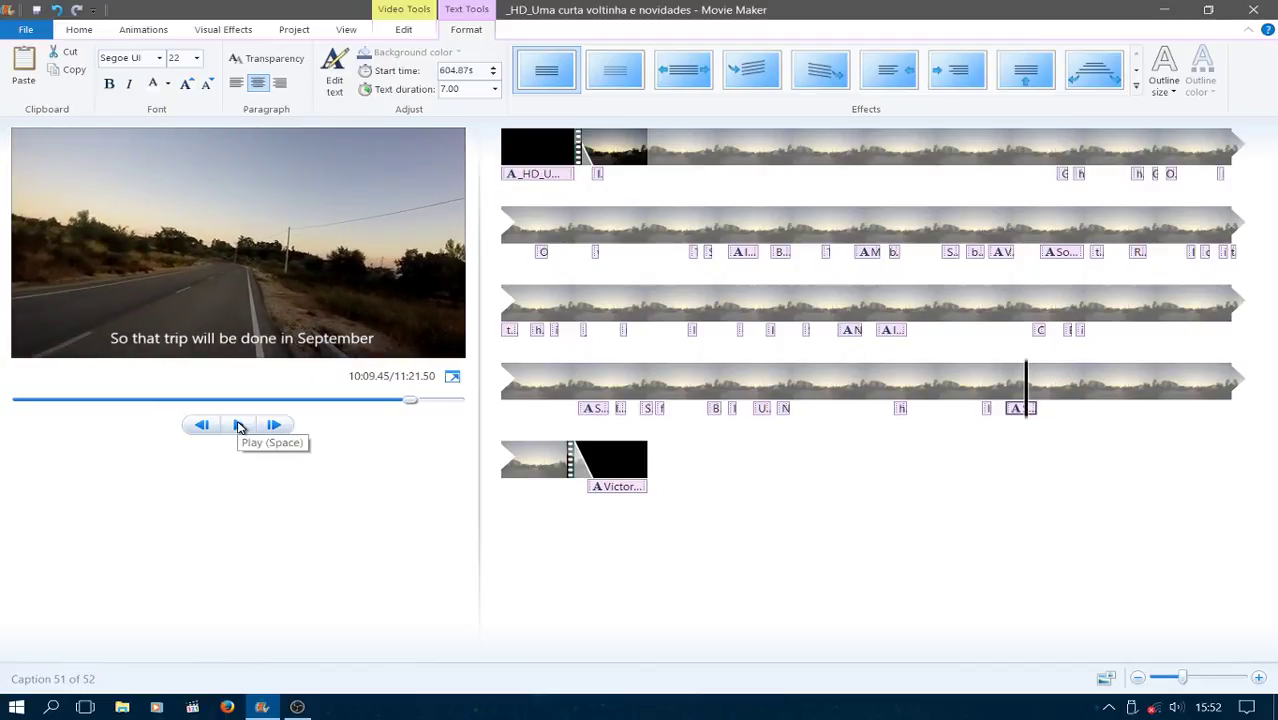
pyautogui.click(238, 425)
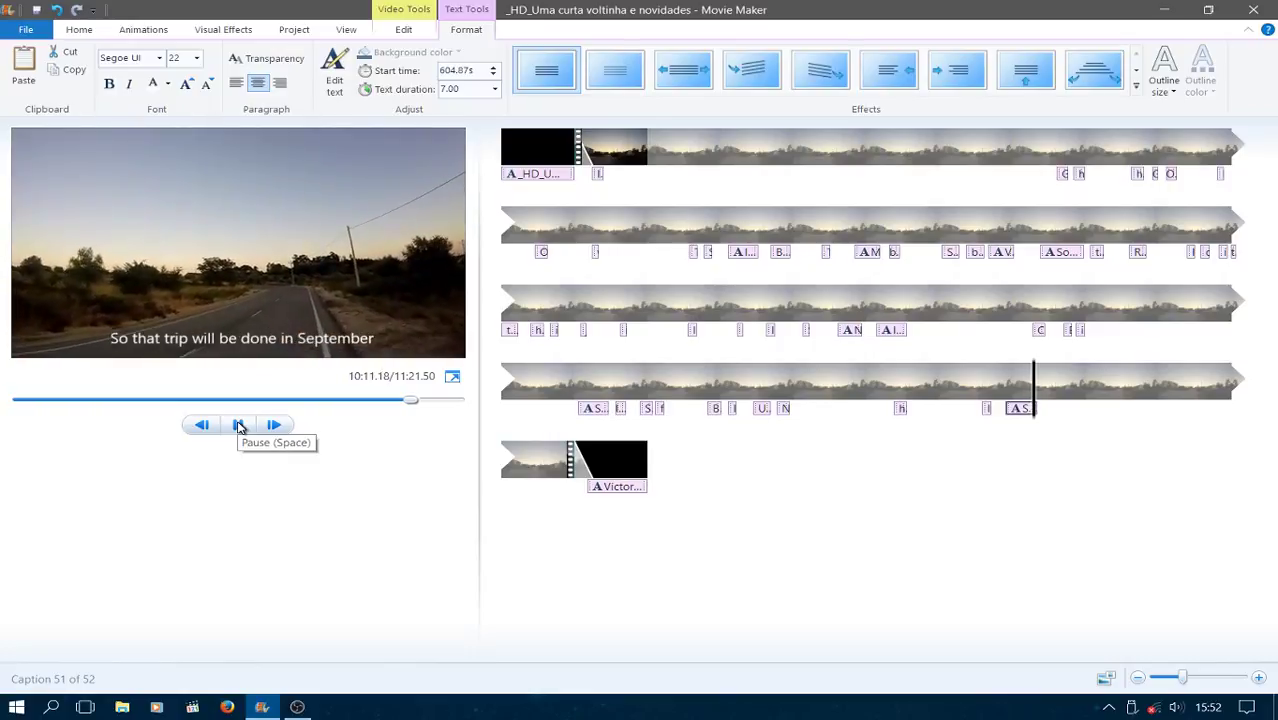
pyautogui.click(238, 425)
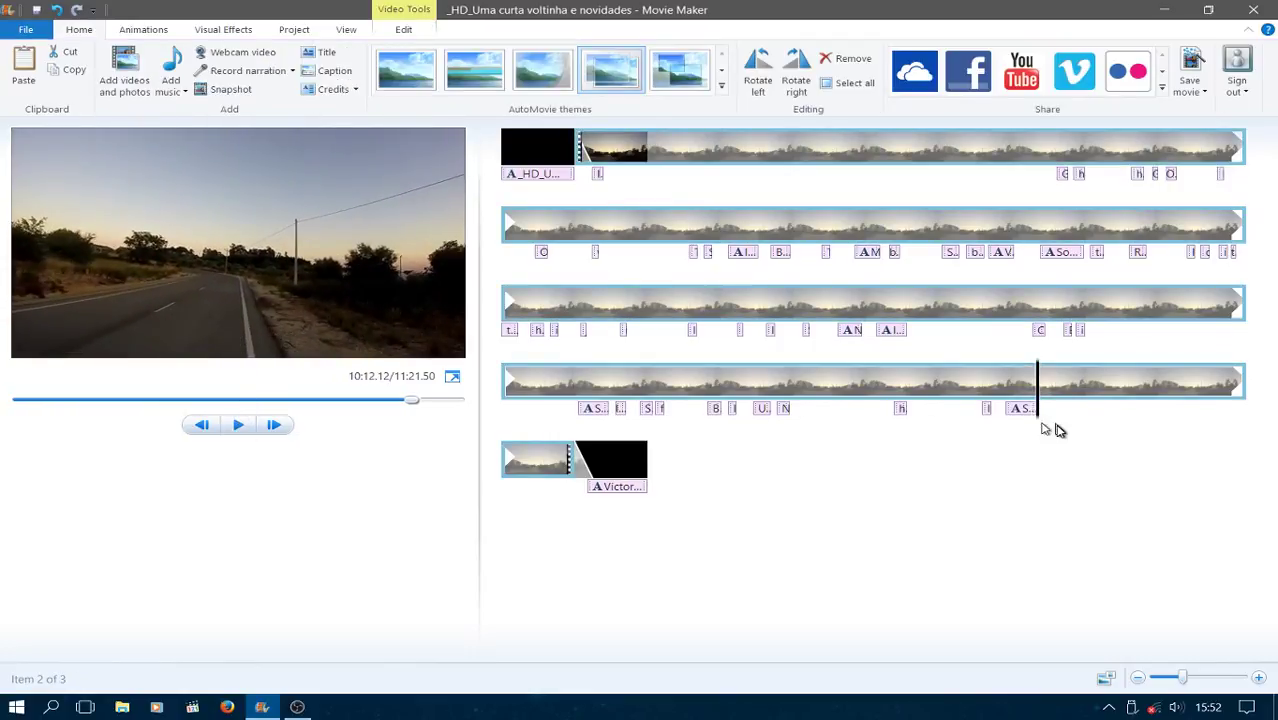
# - Open the September caption for editing and widen its text box on both sides to nearly the full width of the picture
pyautogui.click(1012, 412)
pyautogui.click(112, 333)
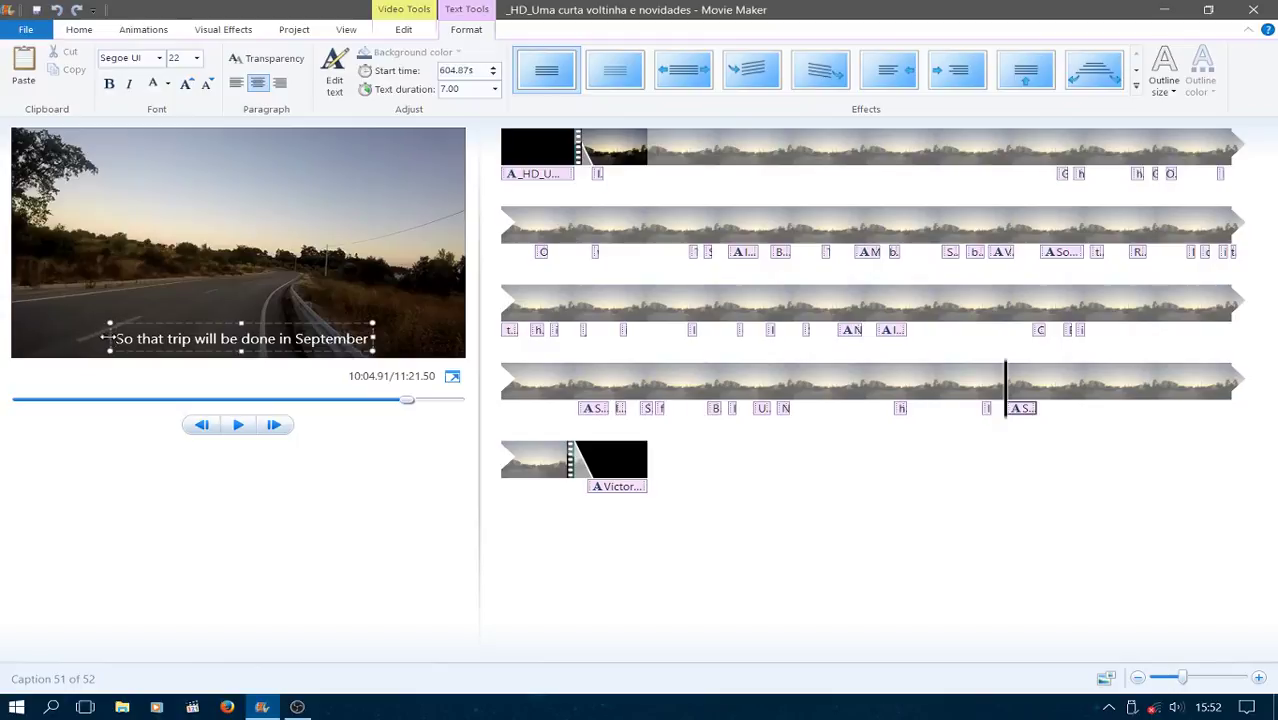
pyautogui.moveTo(106, 339); pyautogui.dragTo(36, 338)
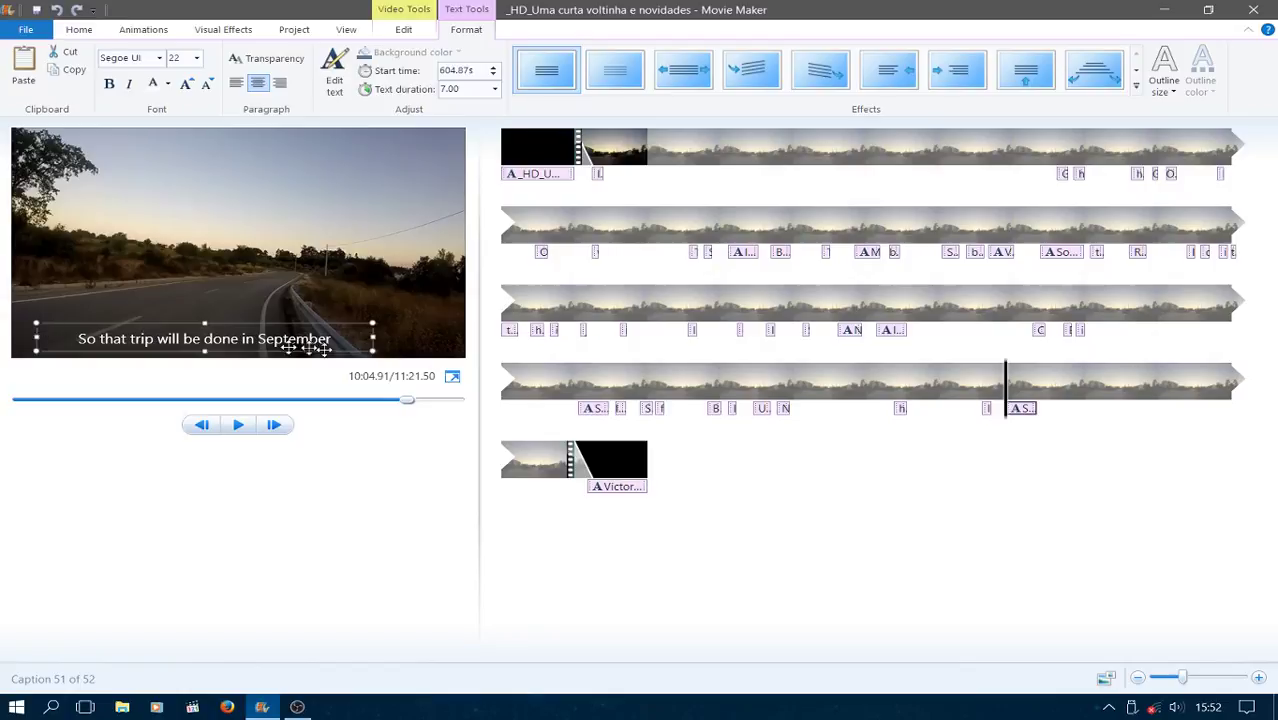
pyautogui.moveTo(377, 339); pyautogui.dragTo(434, 340)
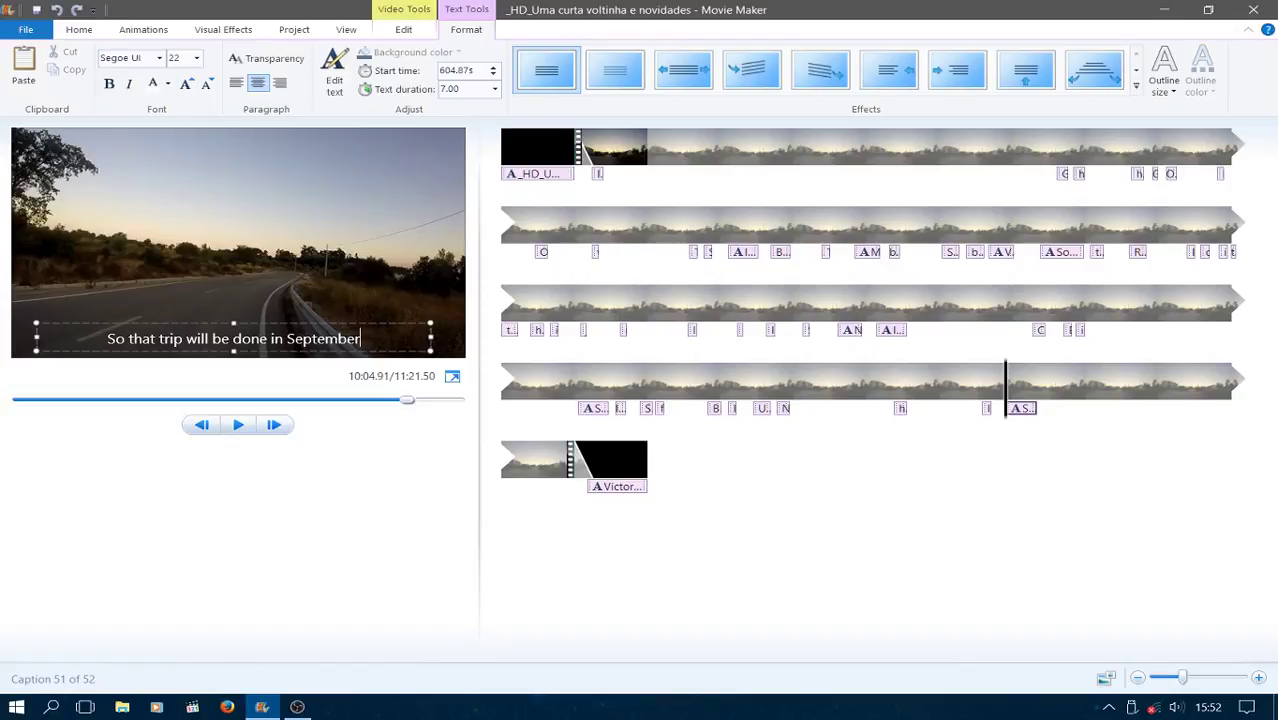
# - Extend the caption text to "So that trip will be done in September, i think, Tomar -» Guarda, by train"
pyautogui.write(', i thin')
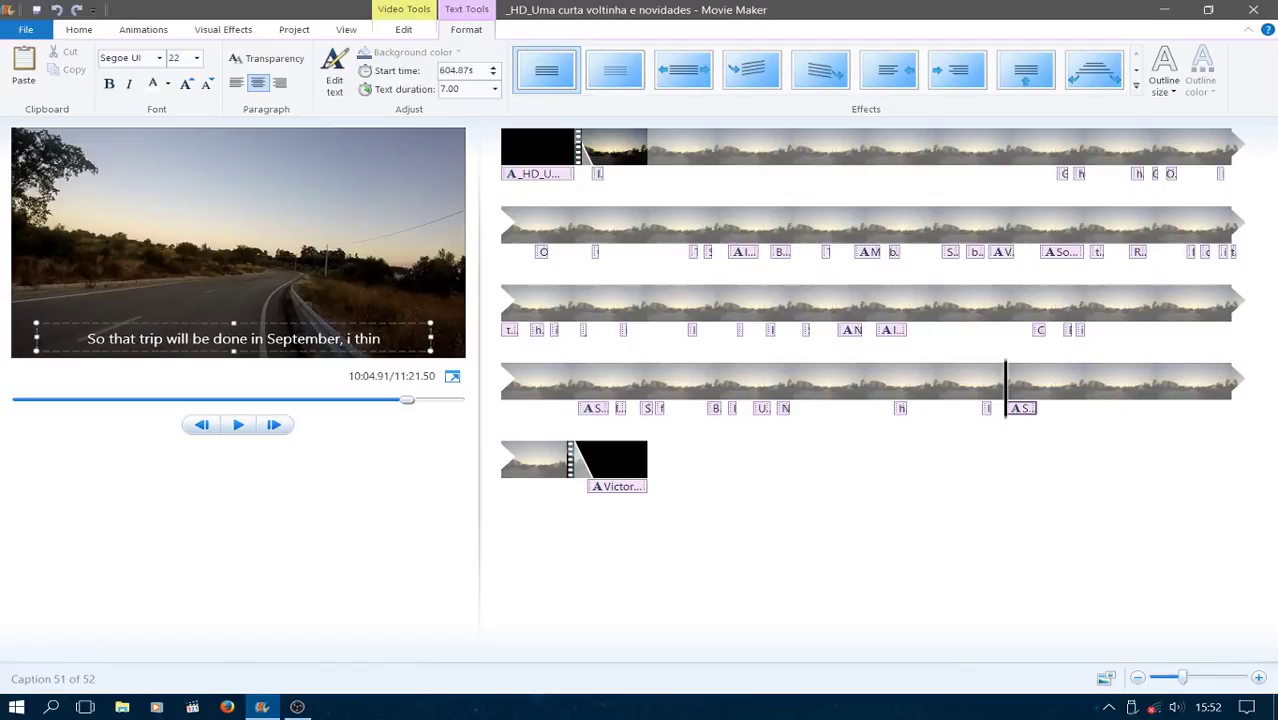
pyautogui.write('k')
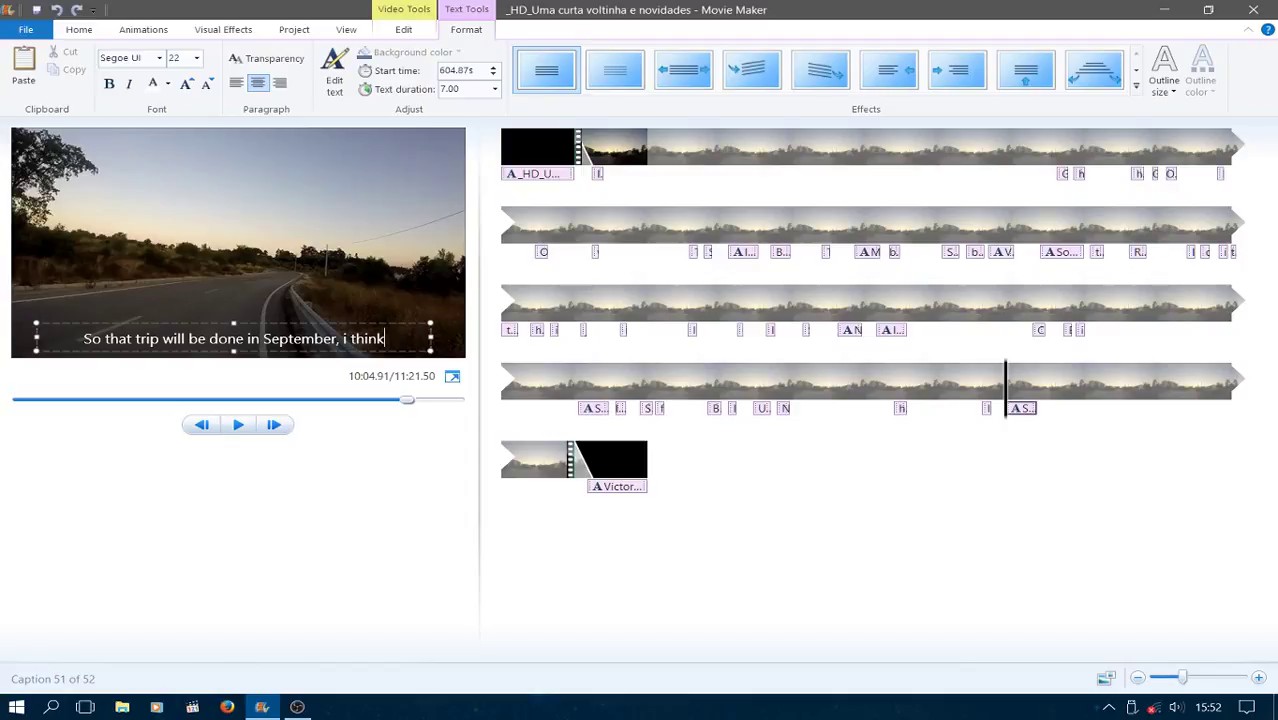
pyautogui.write(',')
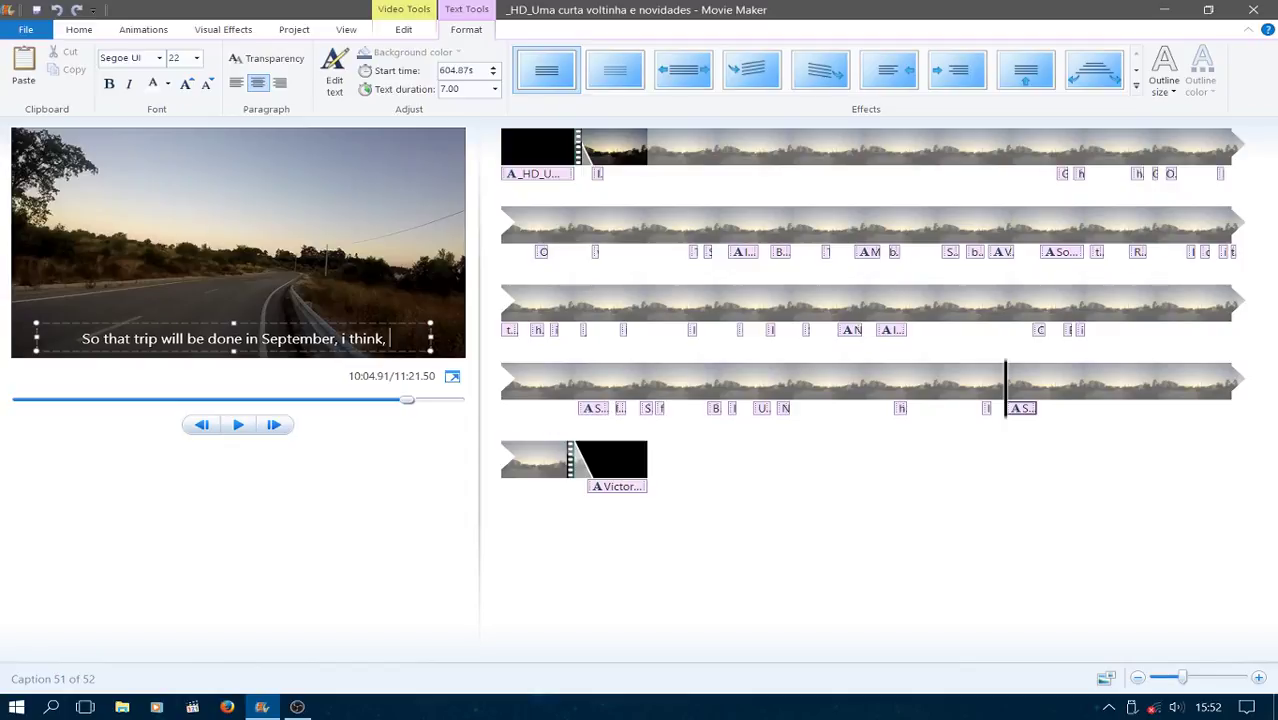
pyautogui.write(' Tomar')
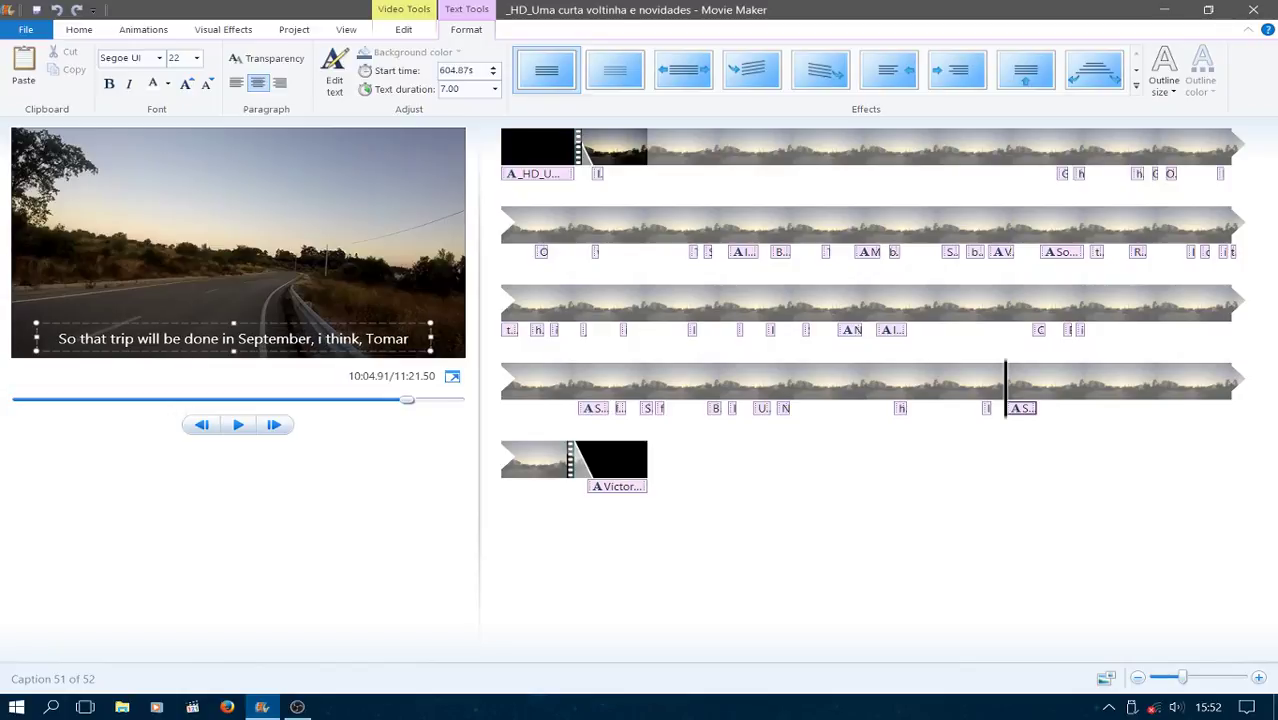
pyautogui.write(' -')
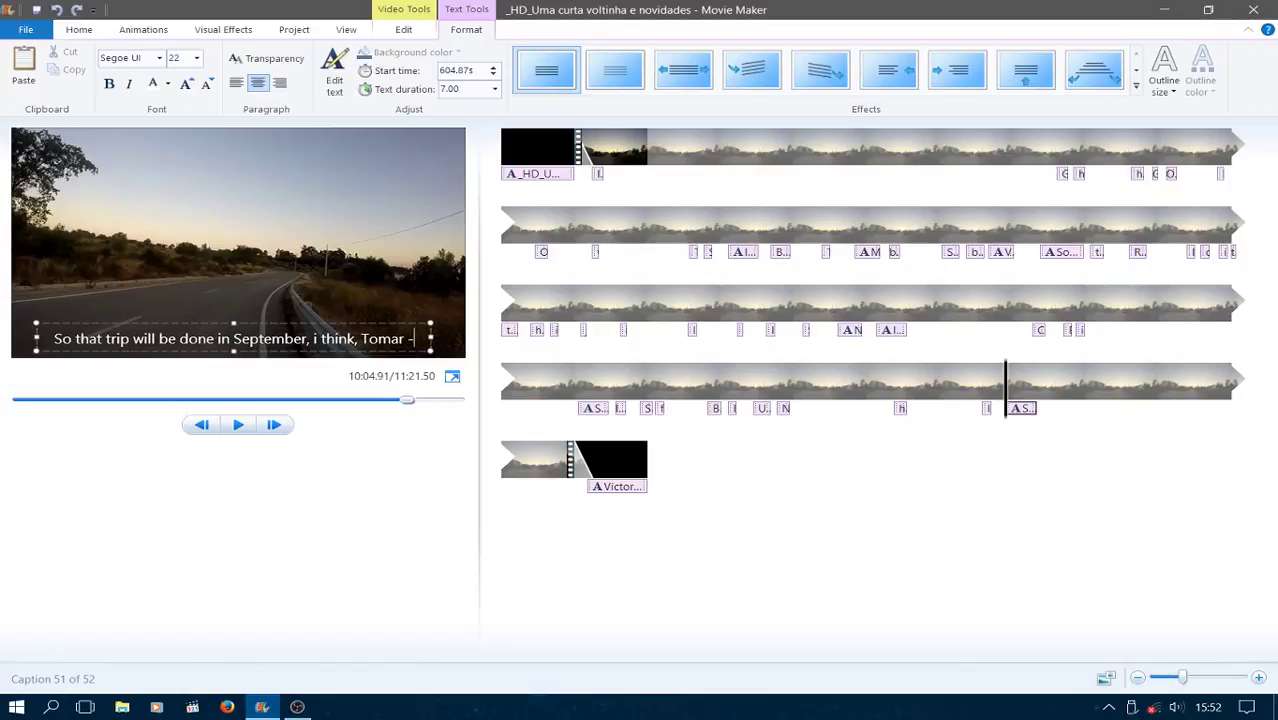
pyautogui.write('«')
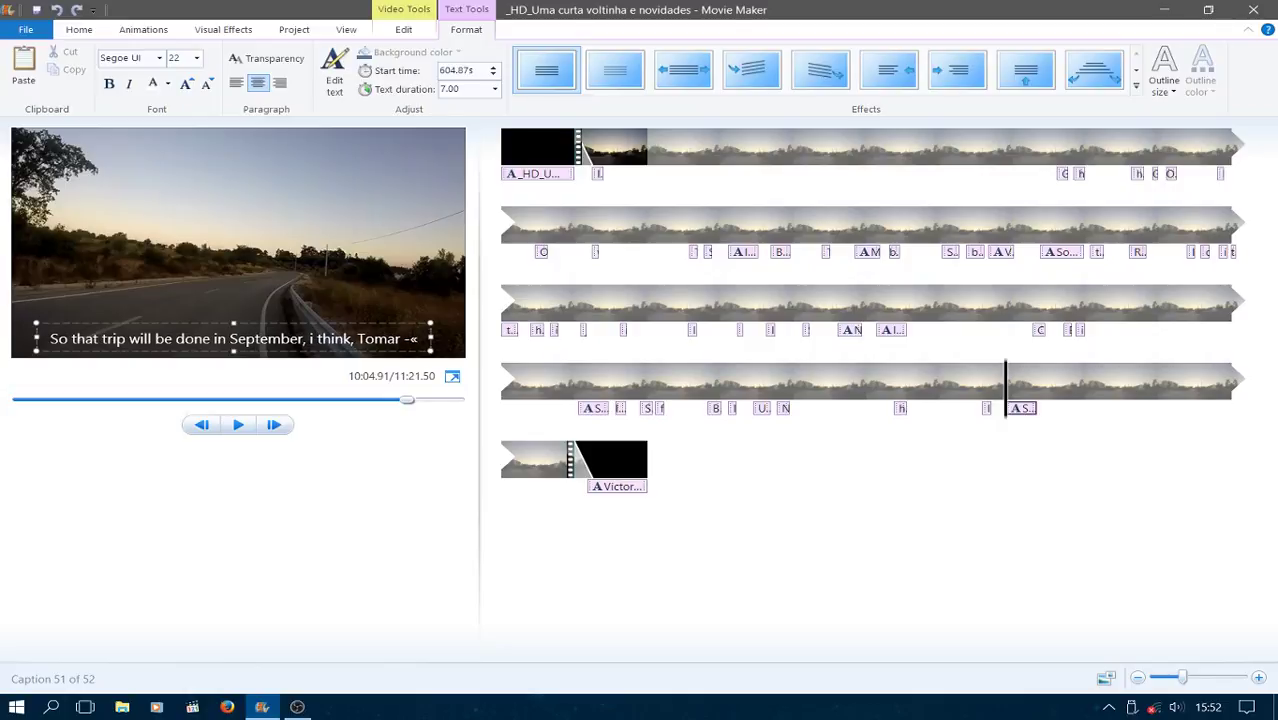
pyautogui.press('BackSpace')
pyautogui.write('» Gu')
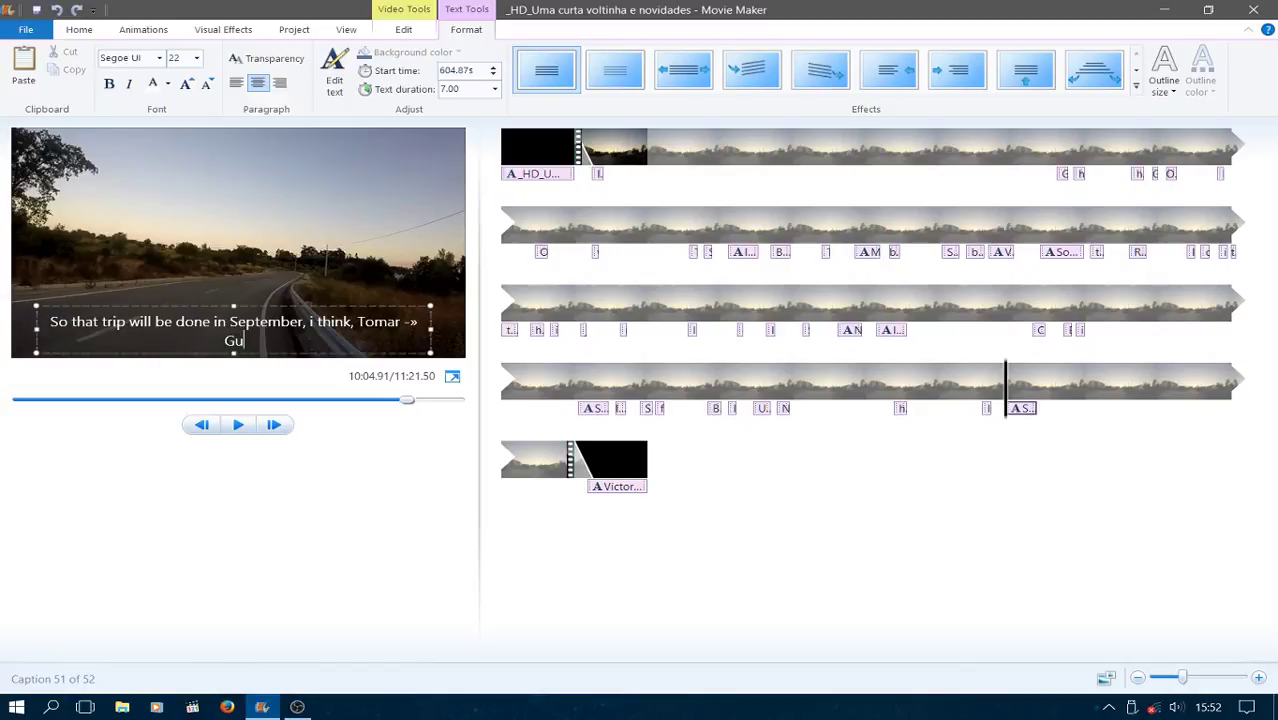
pyautogui.write('arda, by train')
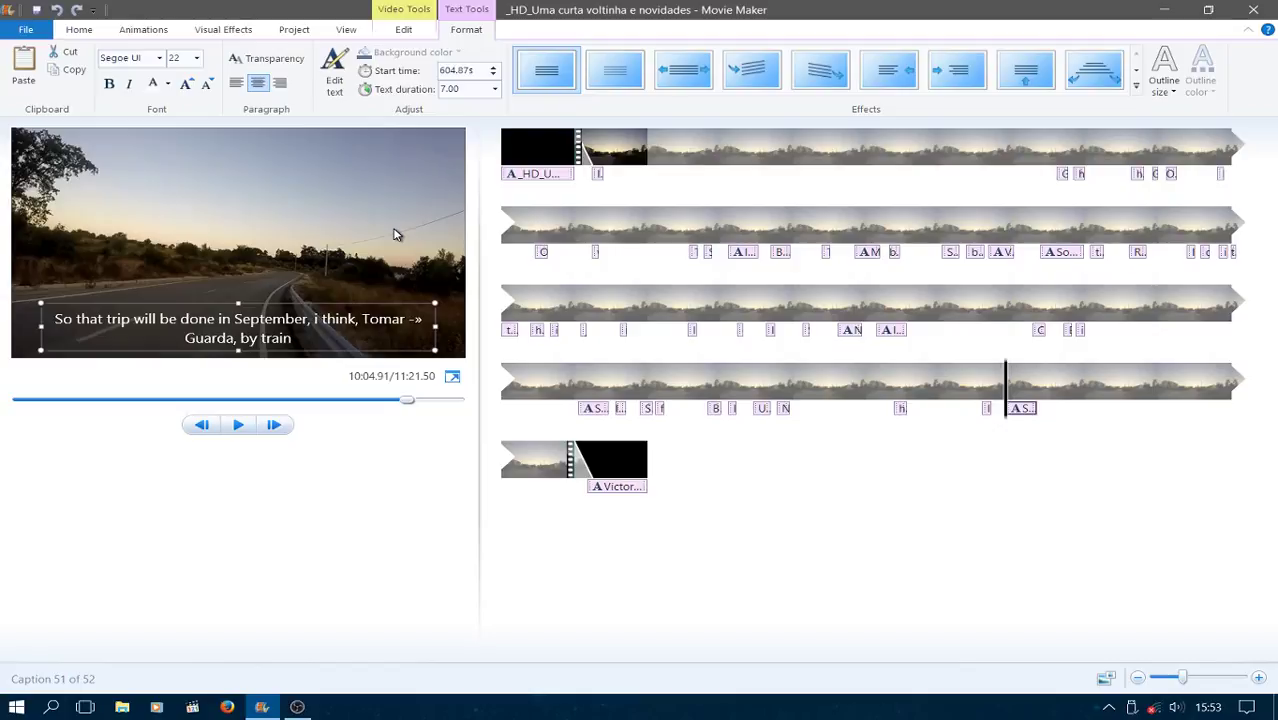
# - Play the extended September caption against the speech and move it earlier on the timeline to start at 603.63 s
pyautogui.click(240, 426)
pyautogui.click(242, 426)
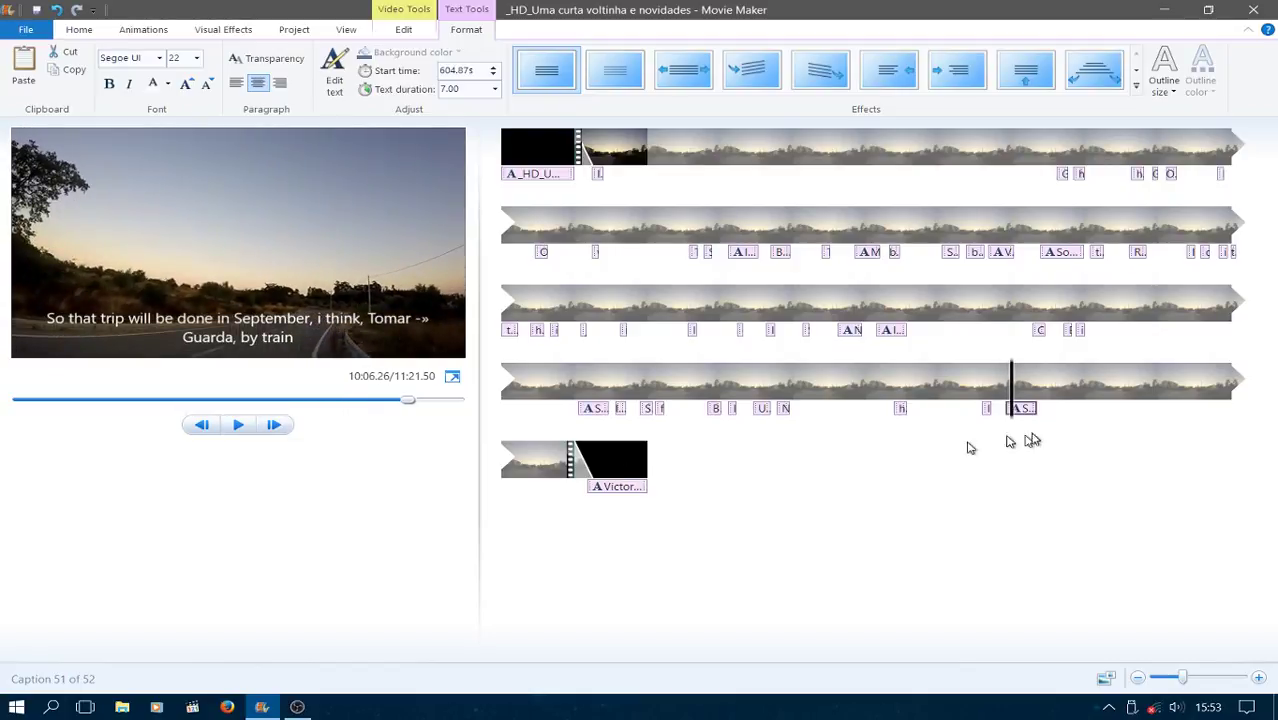
pyautogui.moveTo(1021, 409); pyautogui.dragTo(1004, 420)
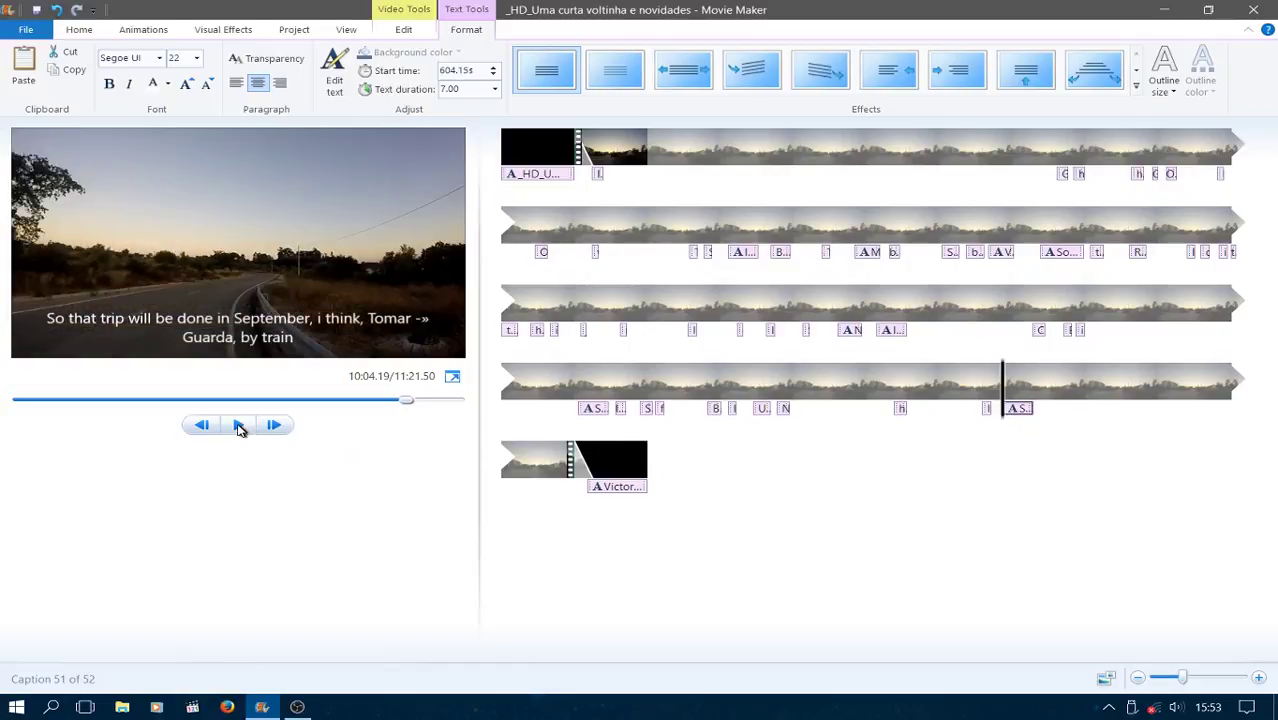
pyautogui.click(238, 425)
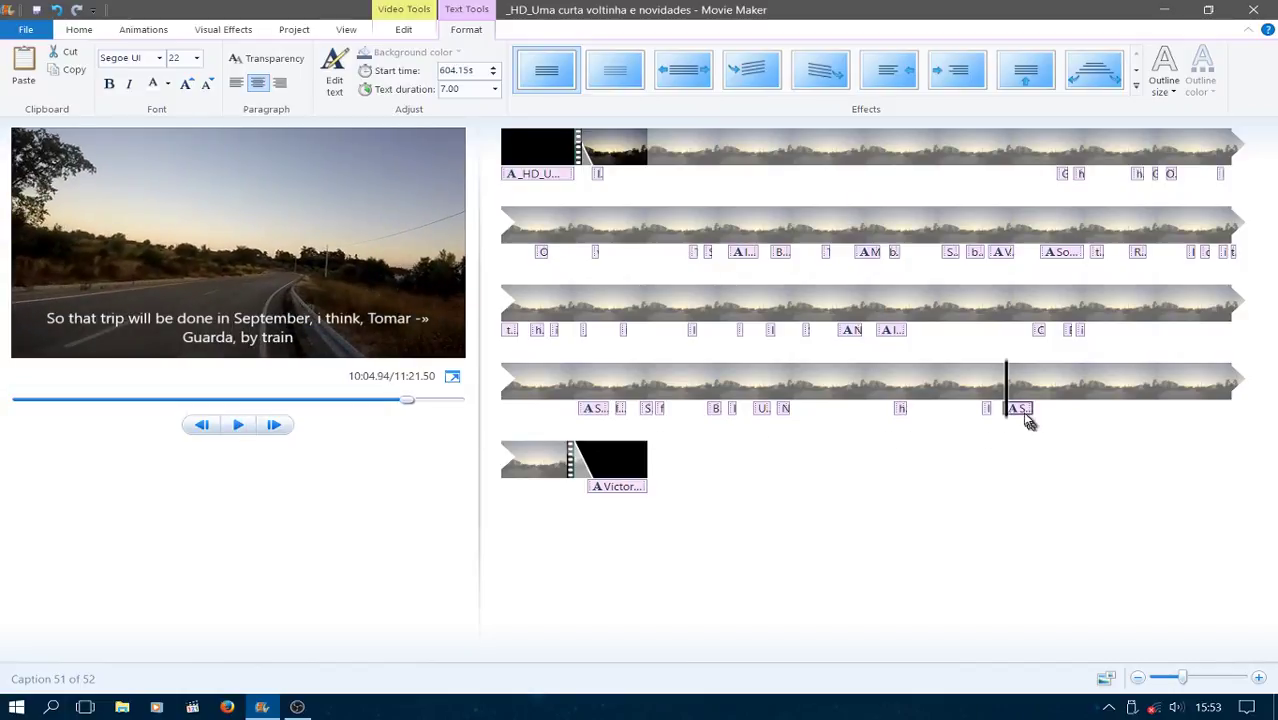
pyautogui.moveTo(1028, 422); pyautogui.dragTo(1002, 422)
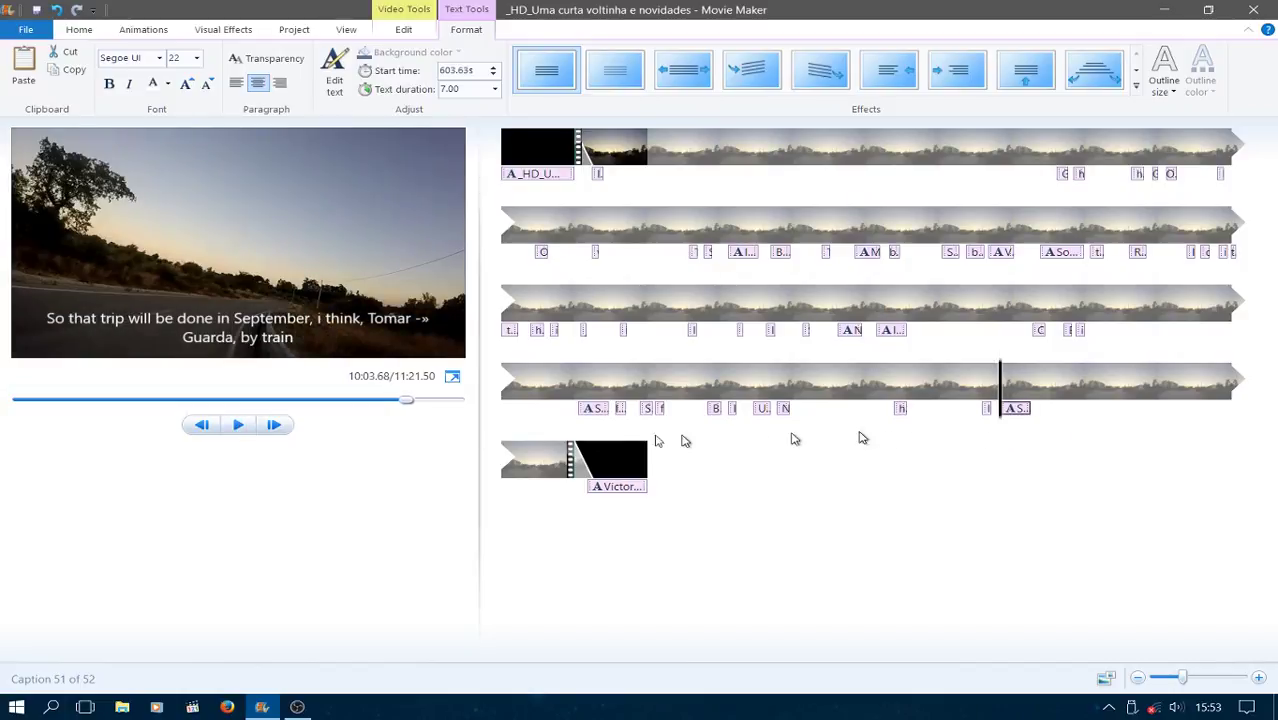
# - Play the video to about 10:11.5 to check when the September caption ends, and set its text duration to 8.00 seconds
pyautogui.click(239, 425)
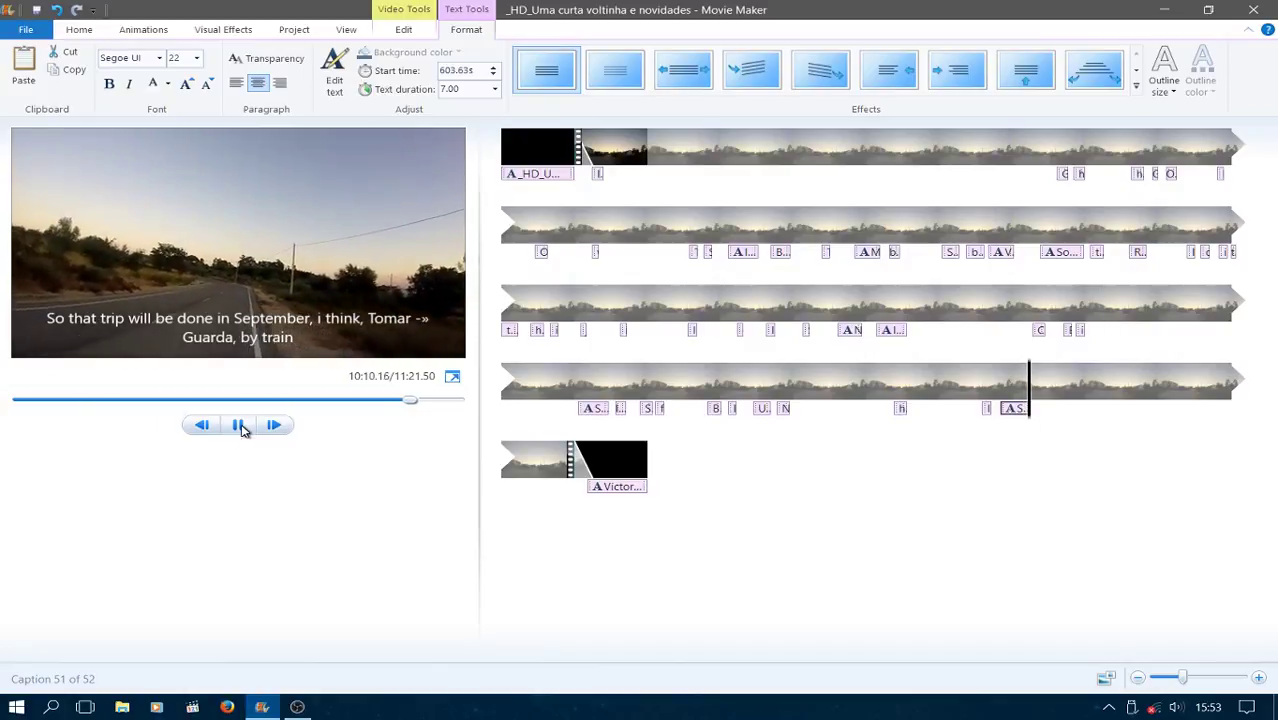
pyautogui.hotkey('ctrl', 'a')
pyautogui.click(240, 425)
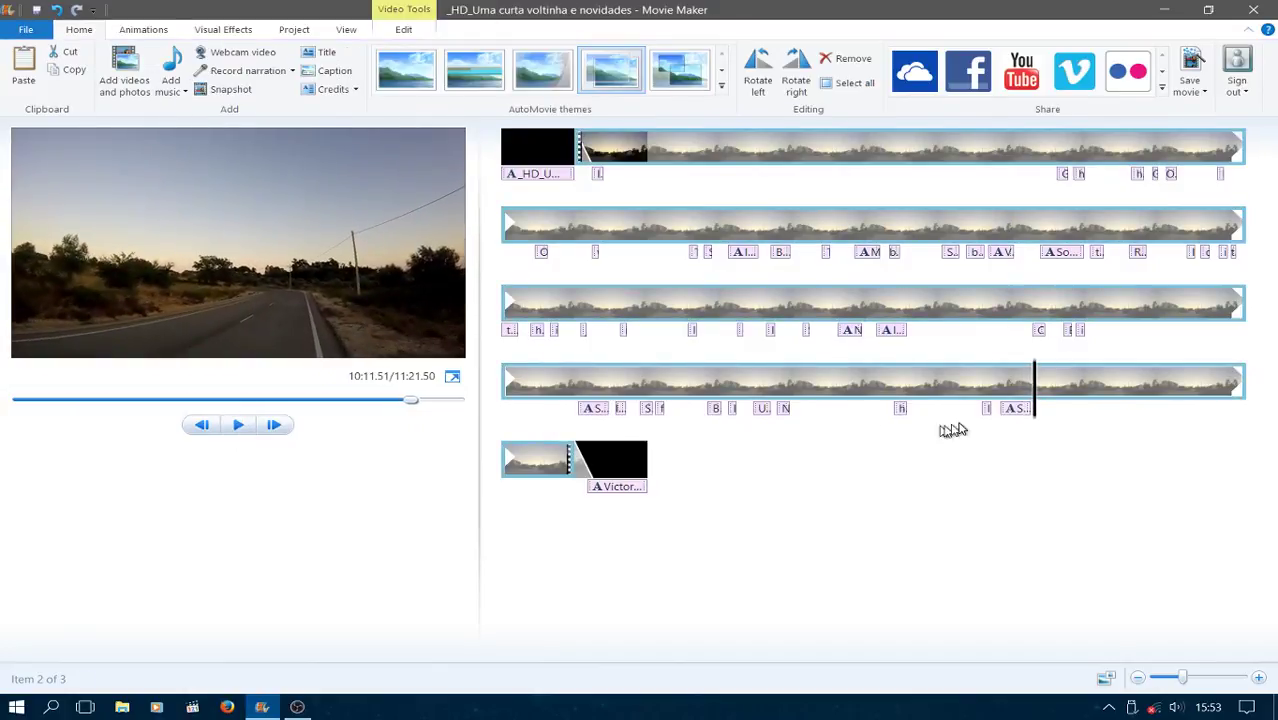
pyautogui.click(1013, 408)
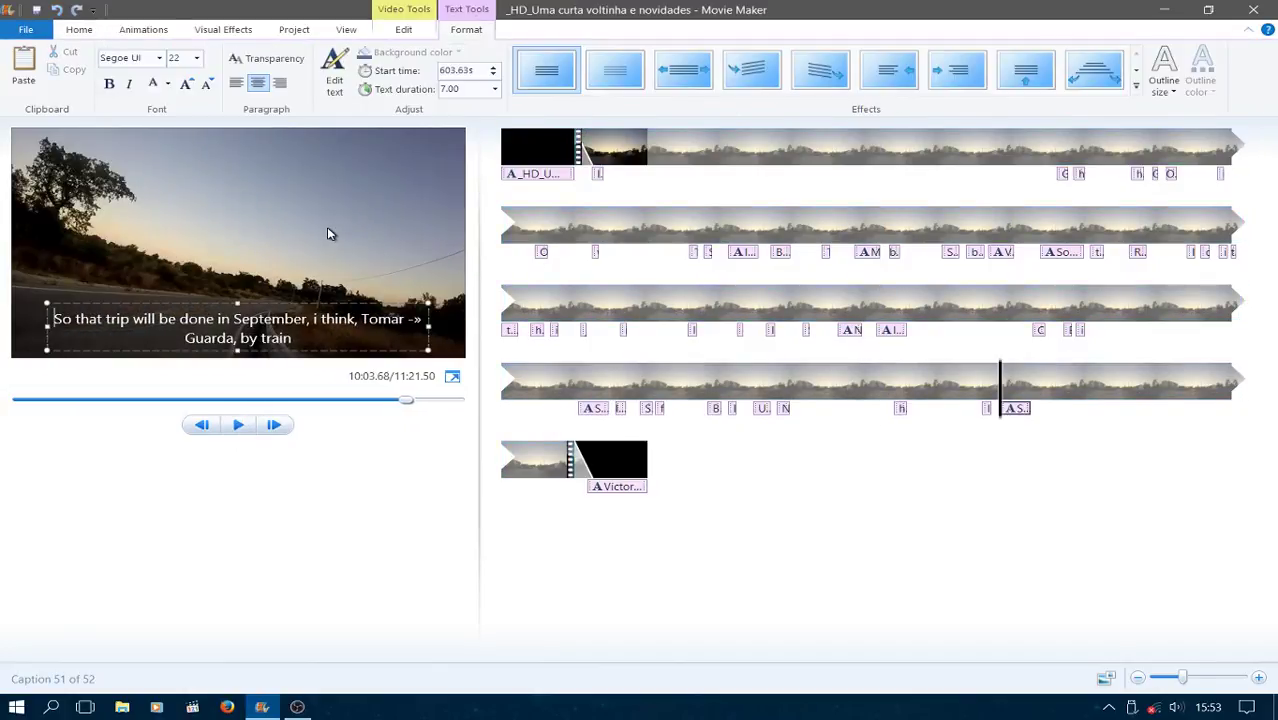
pyautogui.click(495, 92)
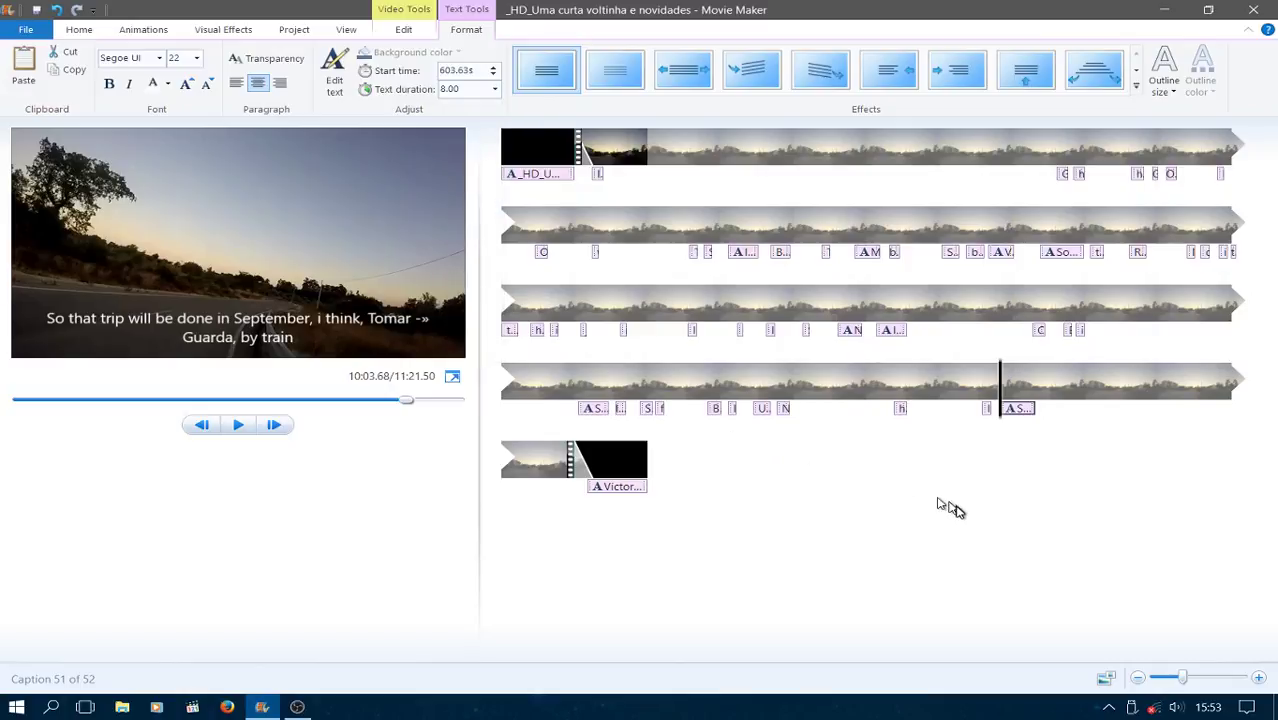
# - Play on to about 10:22.8 and add a caption there reading "Will be on the Intercity fast train" with the plain text effect
pyautogui.moveTo(1005, 420); pyautogui.dragTo(1024, 421)
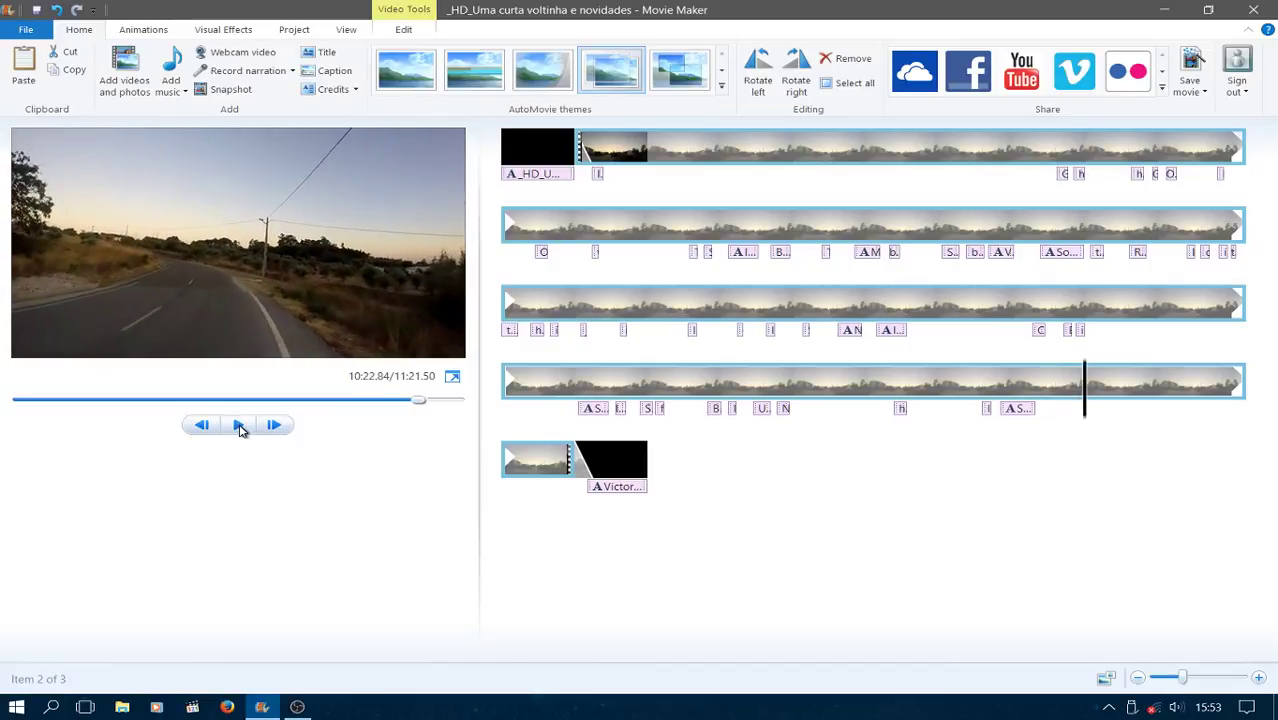
pyautogui.click(240, 428)
pyautogui.click(334, 72)
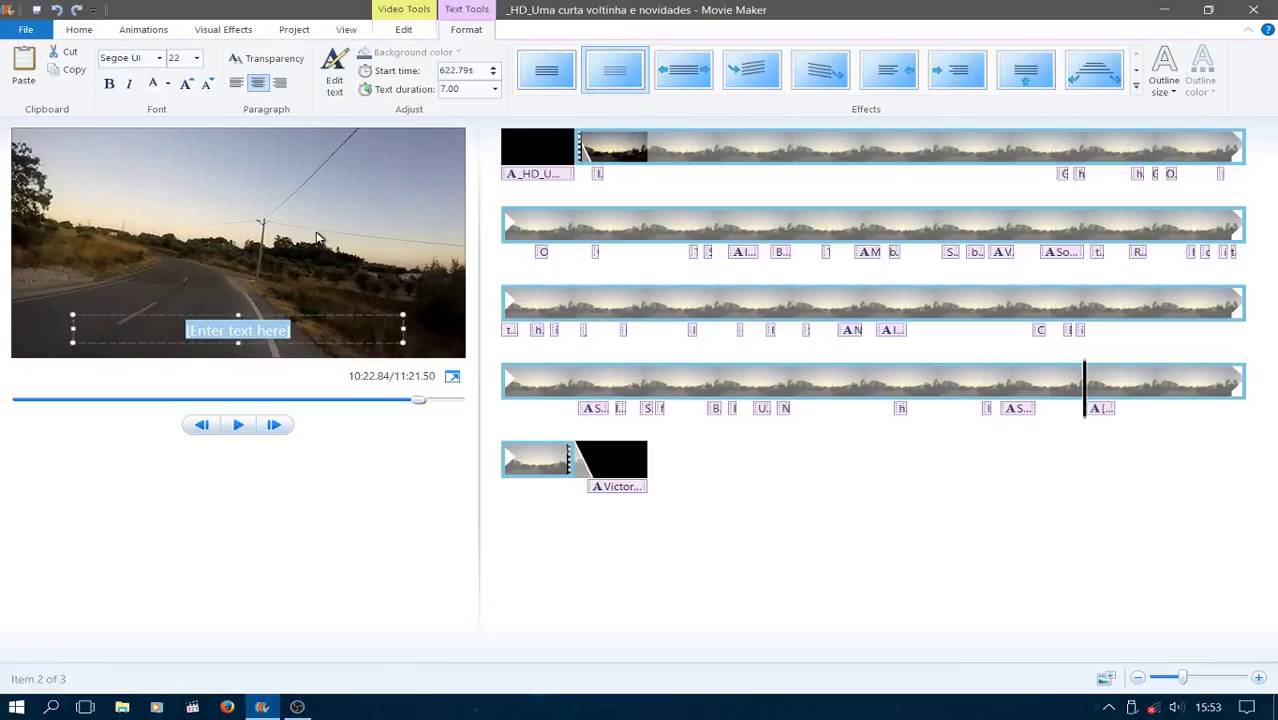
pyautogui.write('Will be')
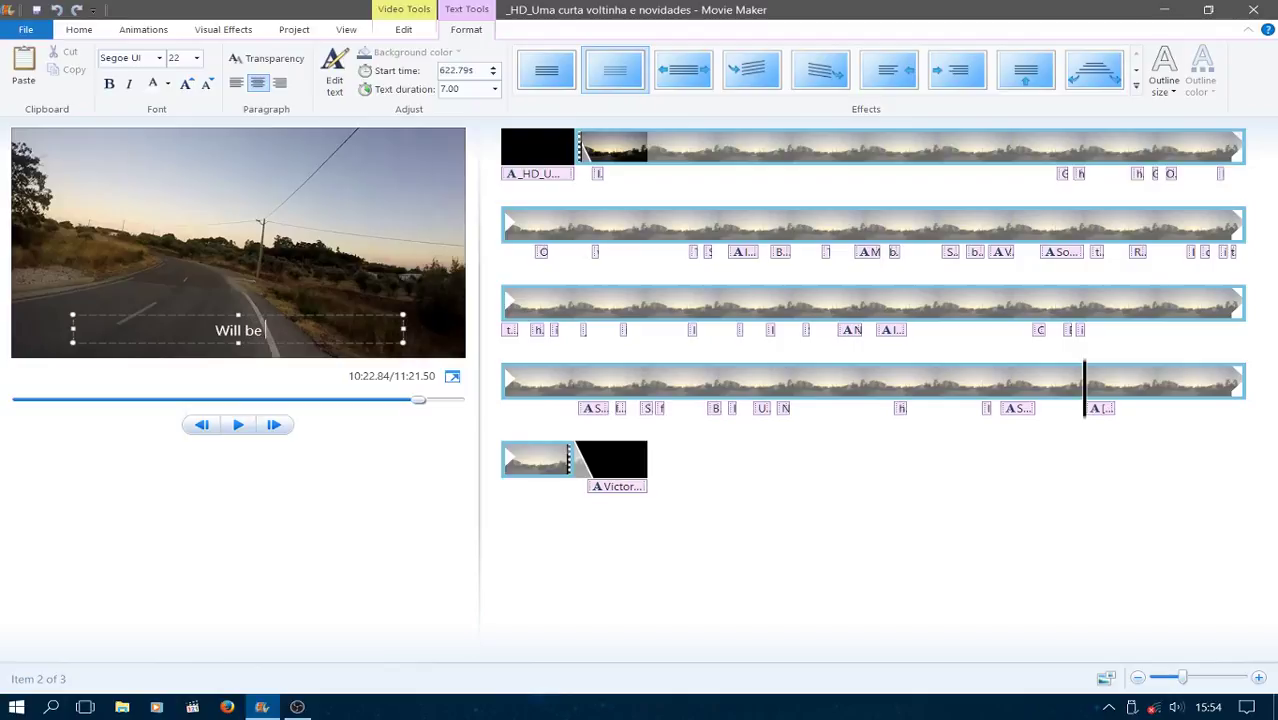
pyautogui.write(' on th')
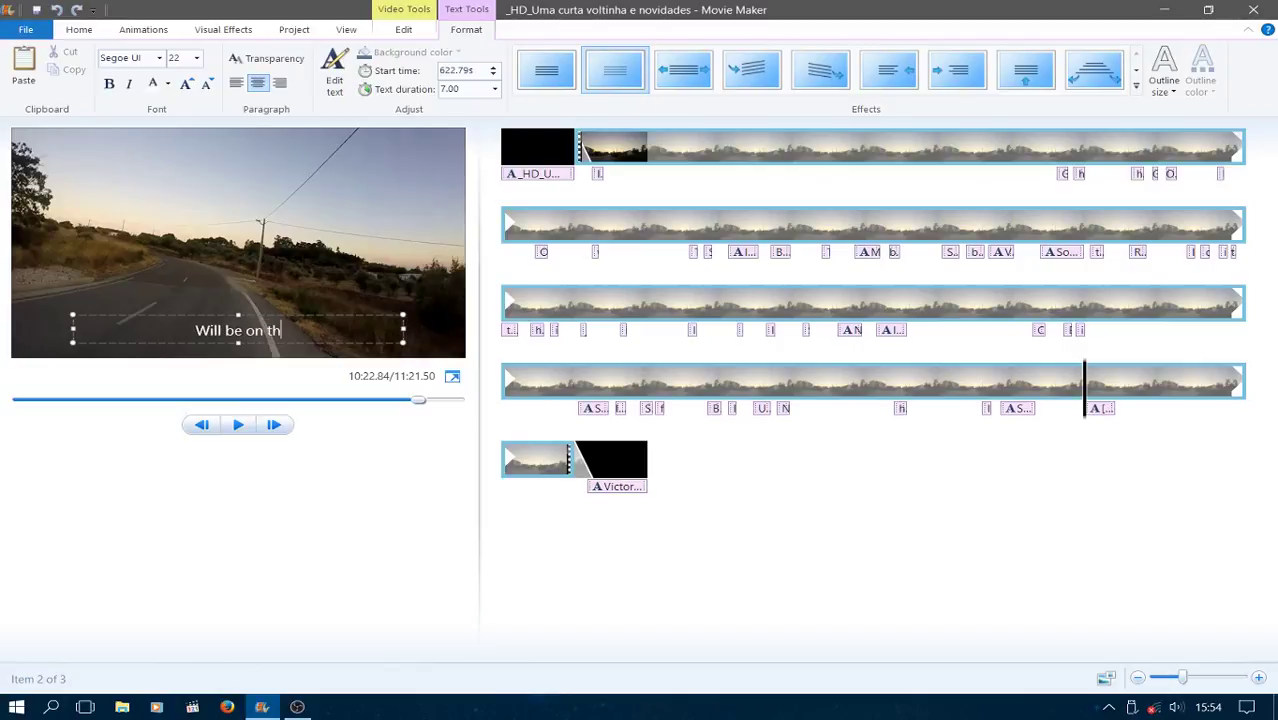
pyautogui.write('e Inte')
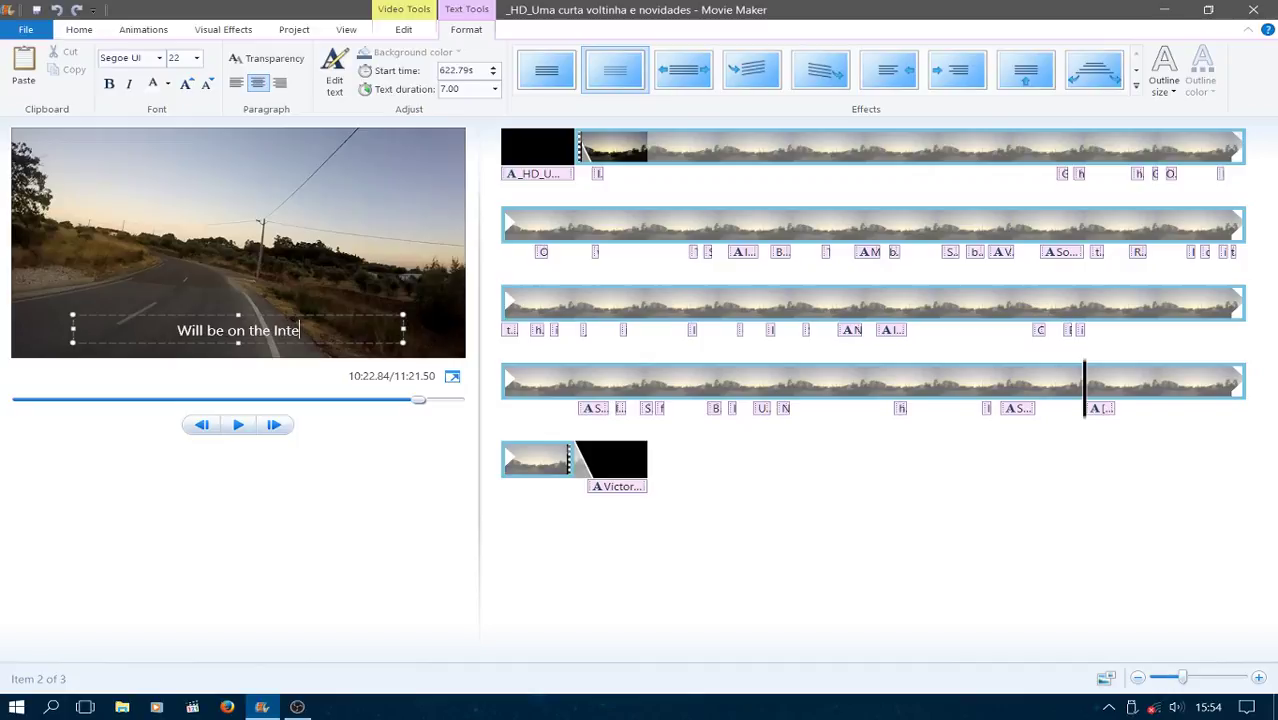
pyautogui.write('rcity')
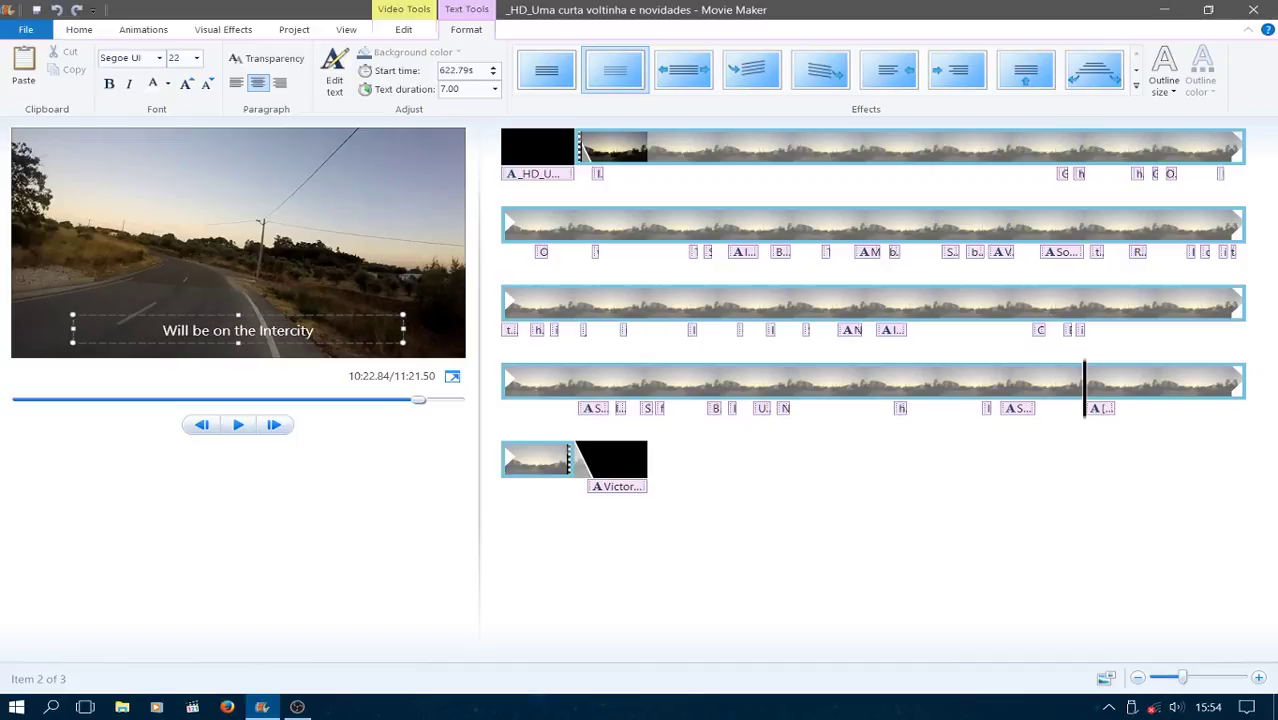
pyautogui.write(' fast')
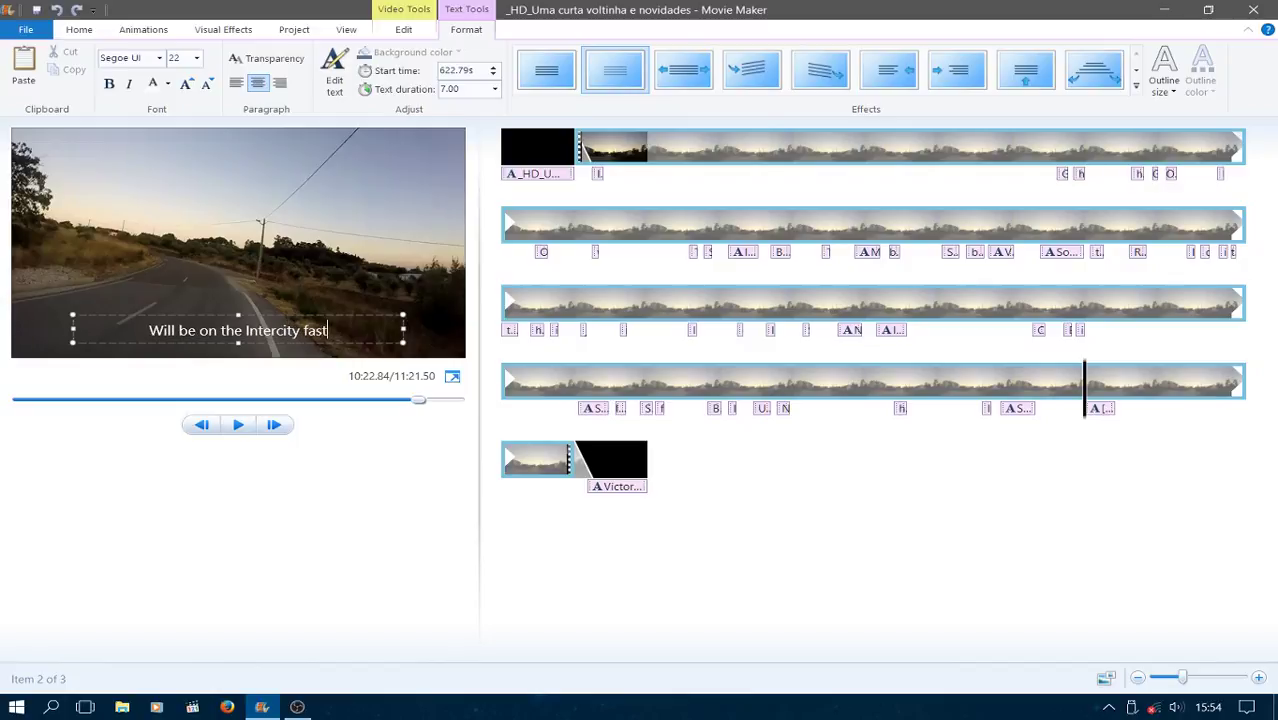
pyautogui.write(' train')
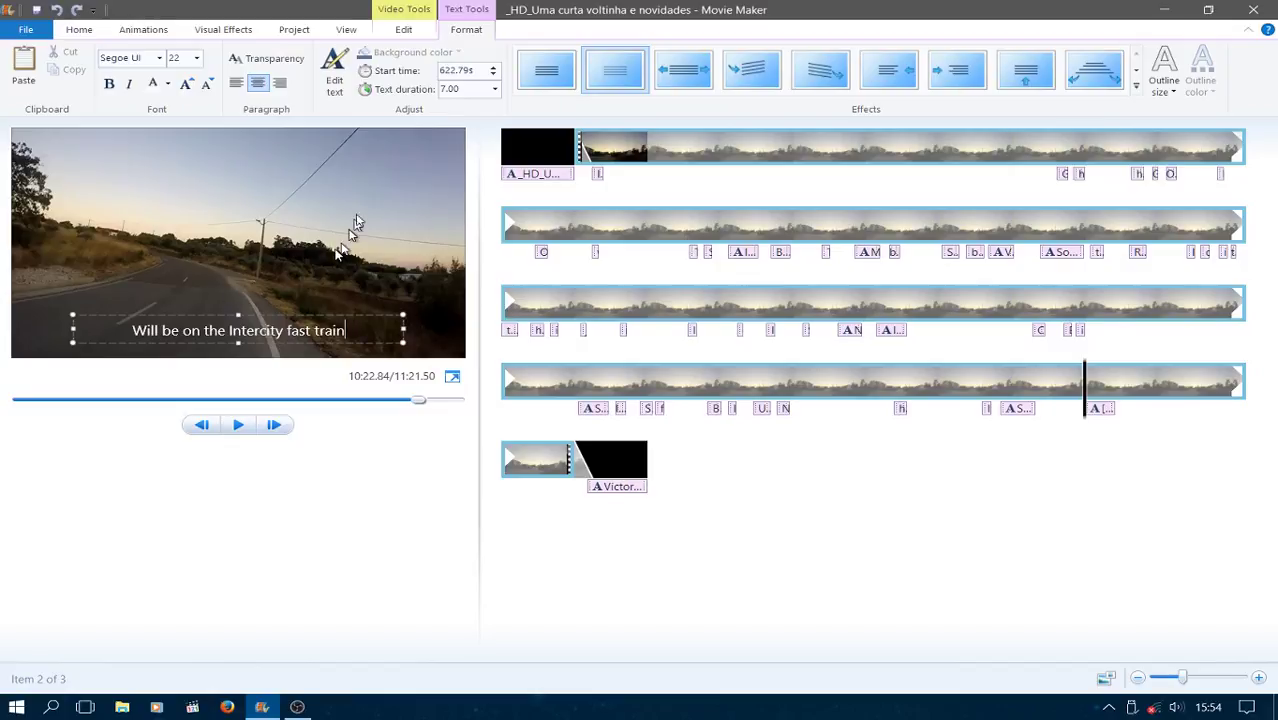
pyautogui.click(545, 72)
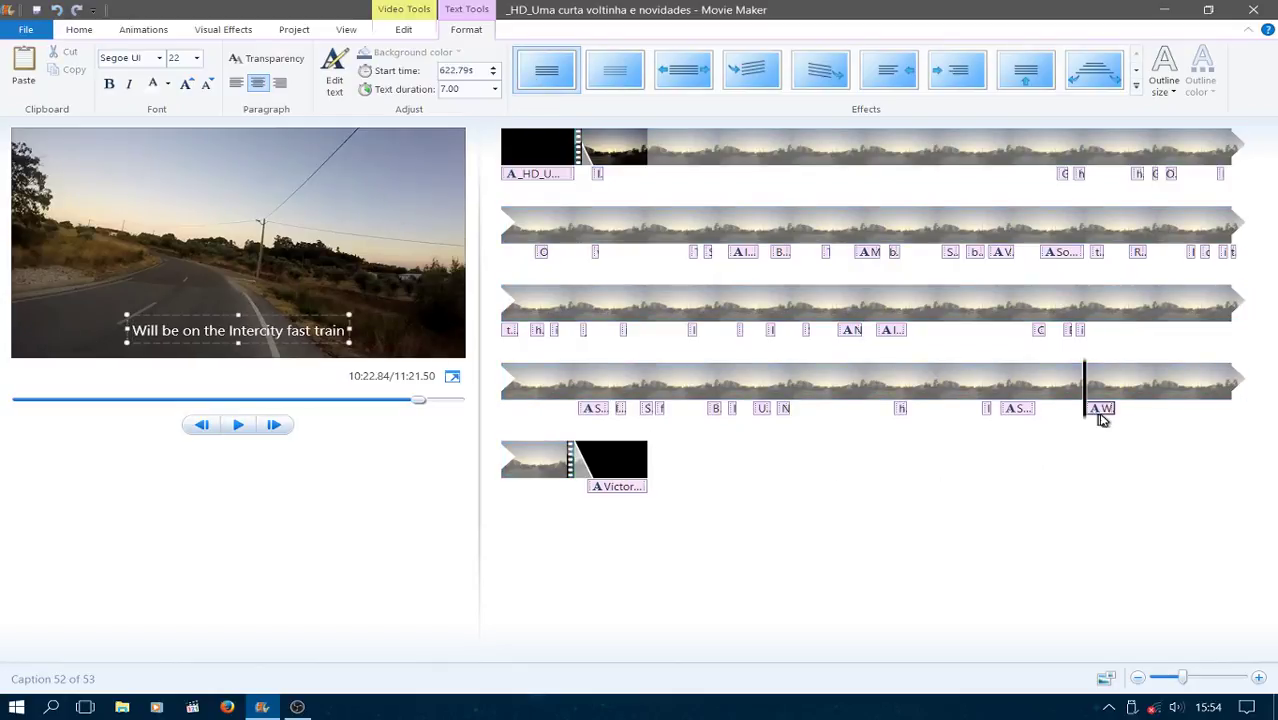
# - Move the Intercity caption earlier to start at 620.10 s and play to about 10:24 to check its timing
pyautogui.moveTo(1097, 414); pyautogui.dragTo(1076, 425)
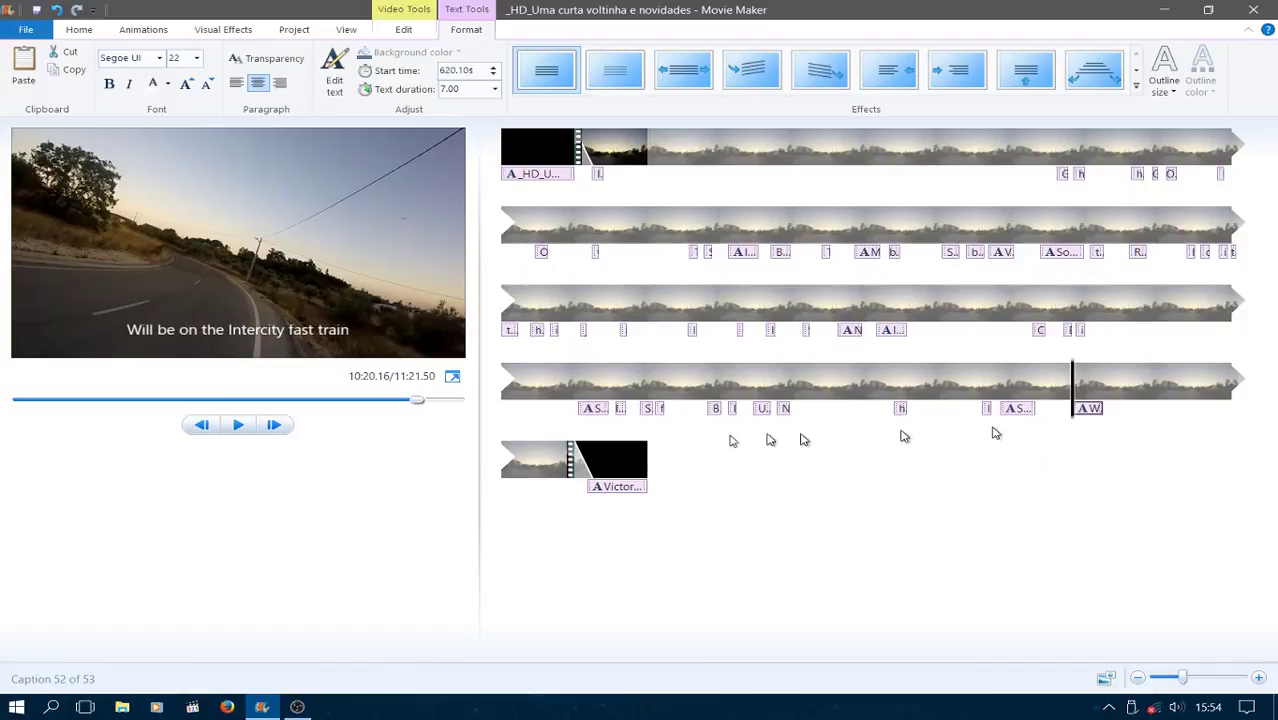
pyautogui.click(232, 430)
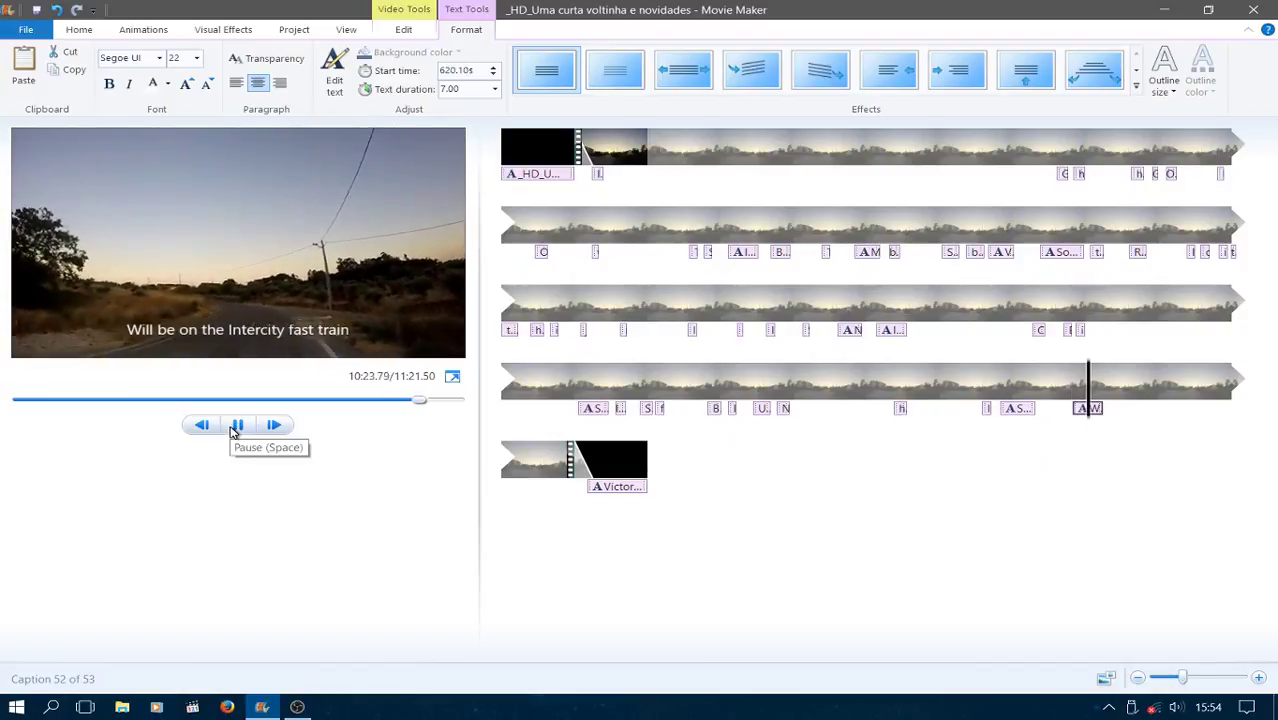
pyautogui.click(232, 430)
# - Widen the Intercity caption's text box, extend its text to "Will be on the Intercity fast train, i still don't know", and place it slightly lower
pyautogui.click(336, 334)
pyautogui.moveTo(350, 330); pyautogui.dragTo(436, 331)
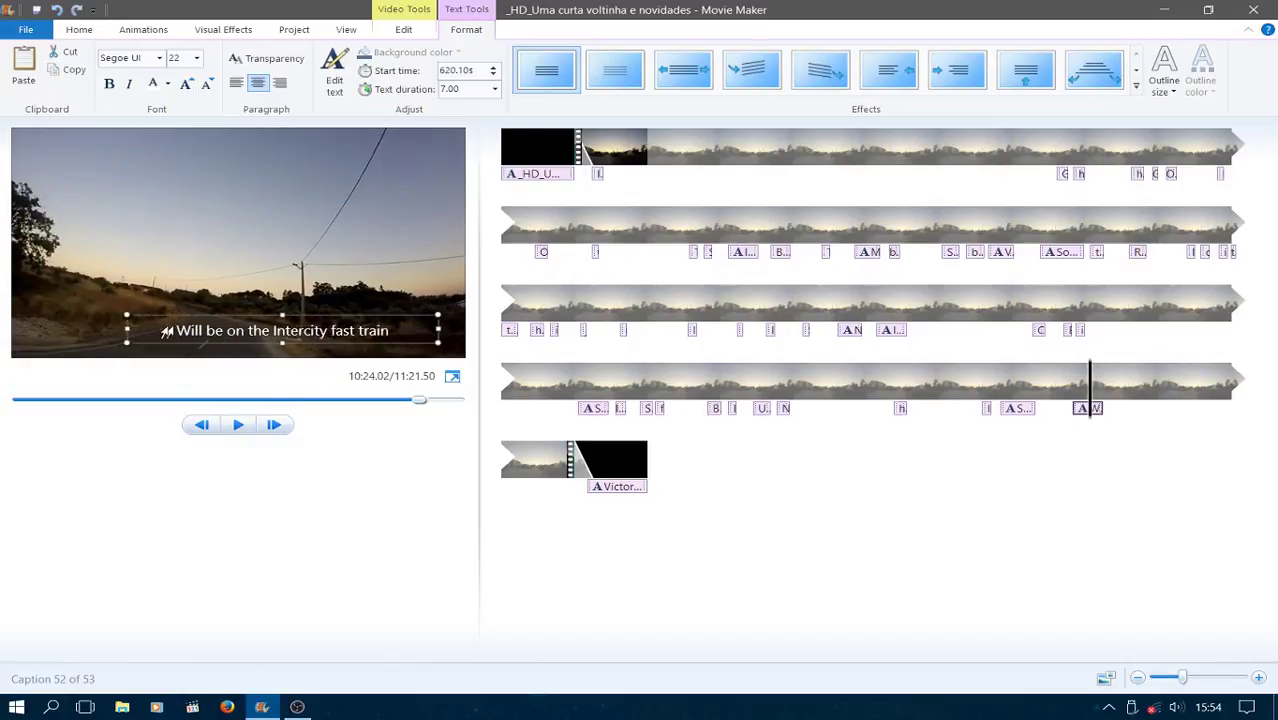
pyautogui.moveTo(126, 328); pyautogui.dragTo(57, 328)
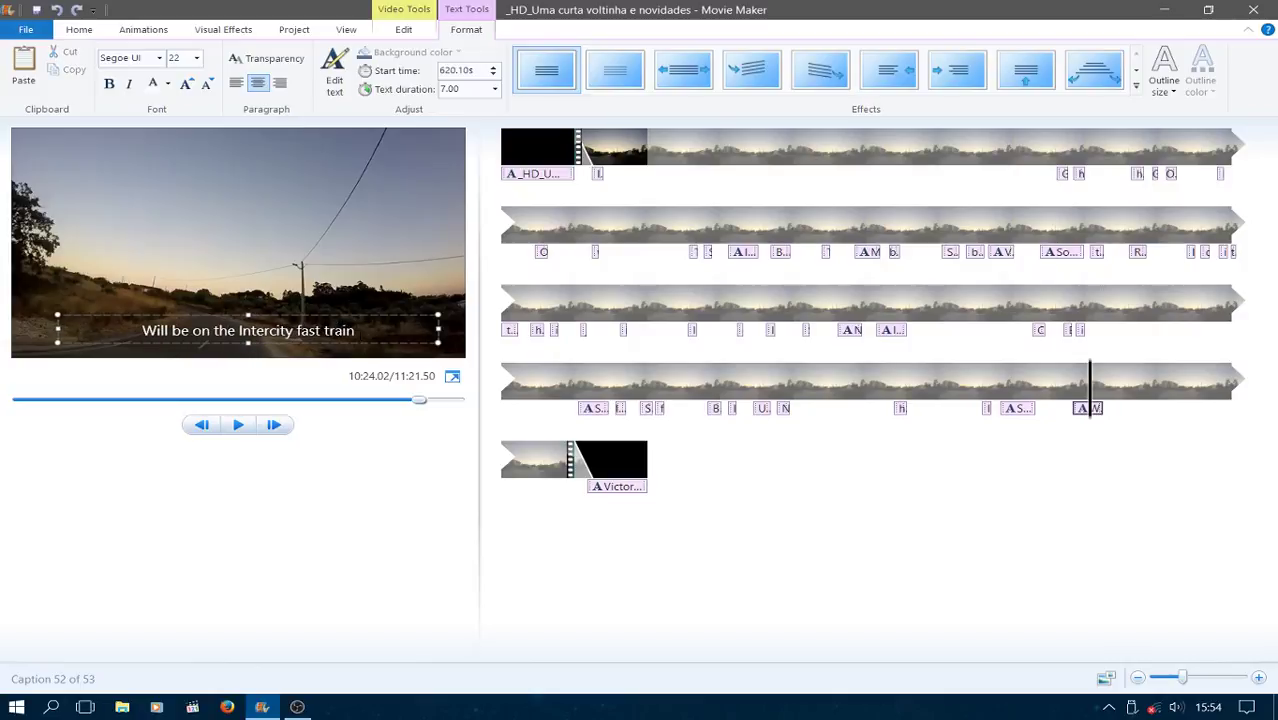
pyautogui.write(', i')
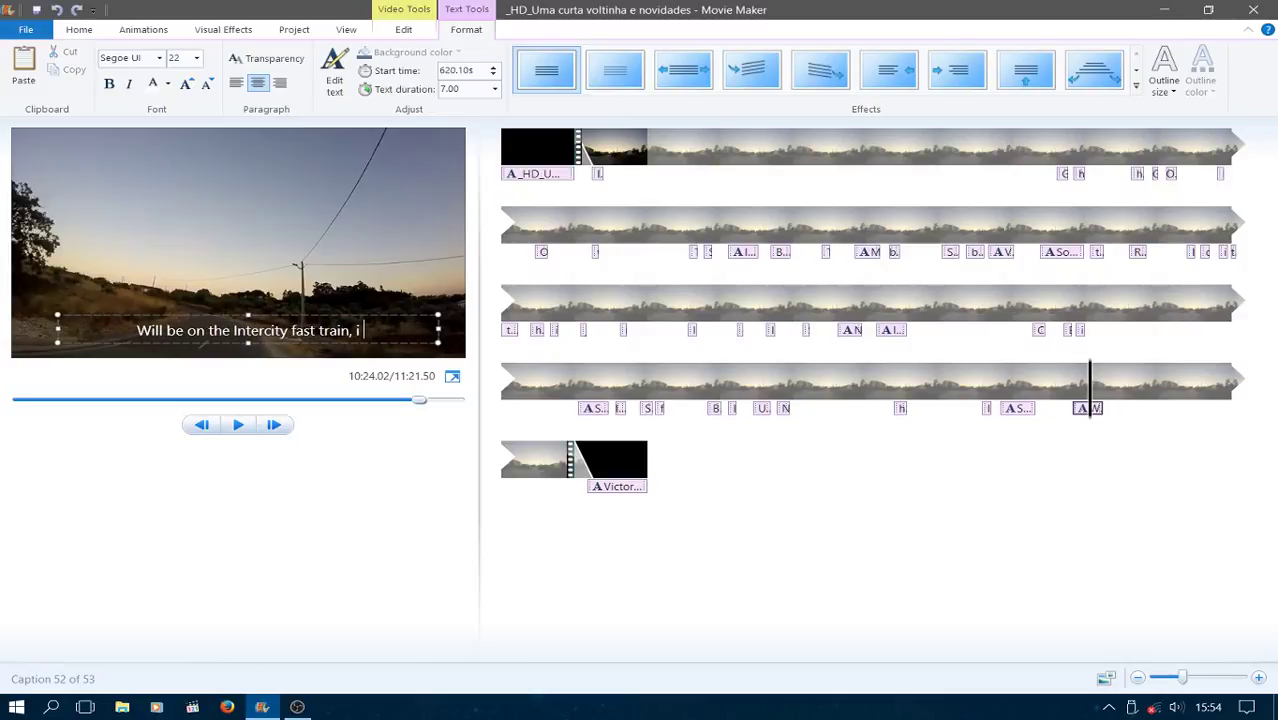
pyautogui.write(' still')
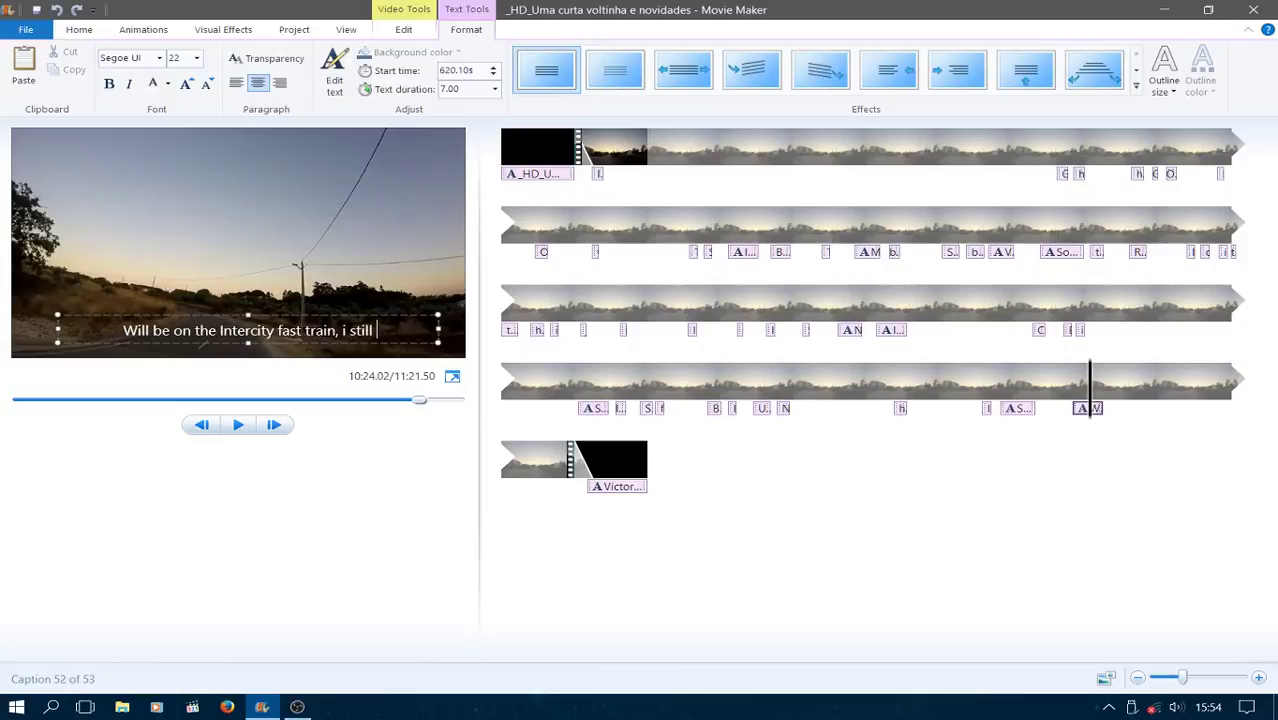
pyautogui.write(" don't")
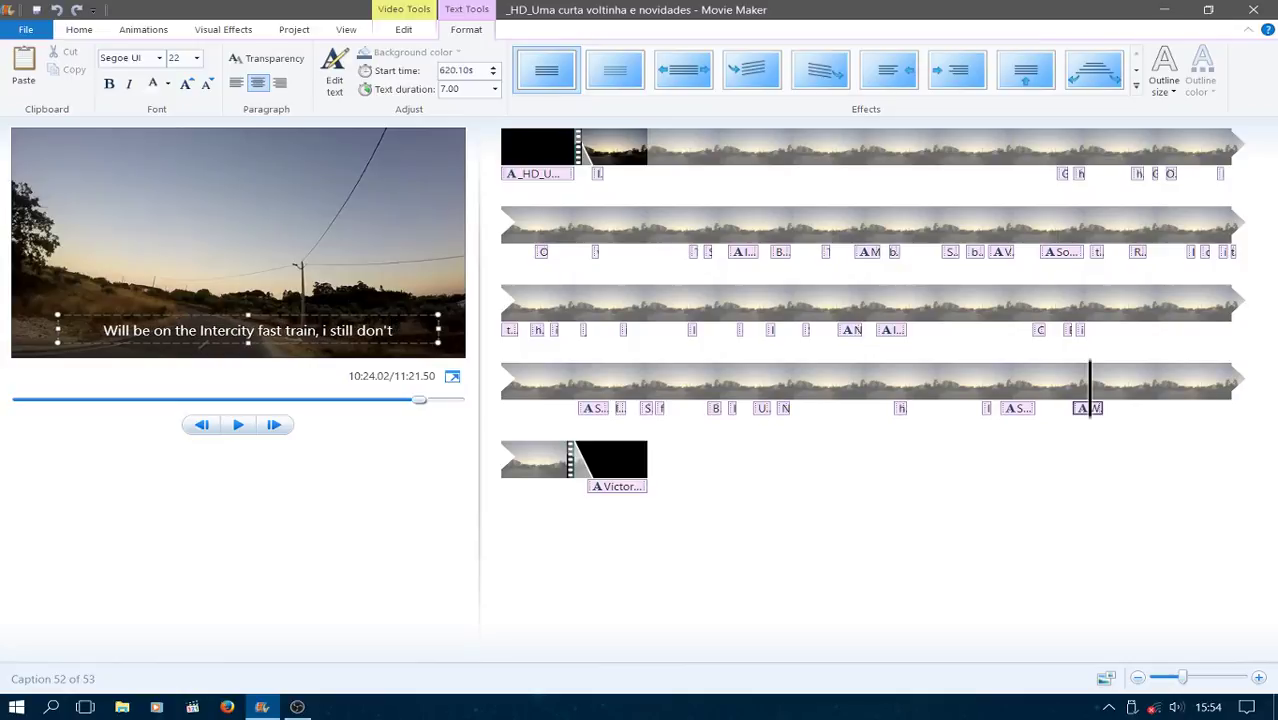
pyautogui.write(' know')
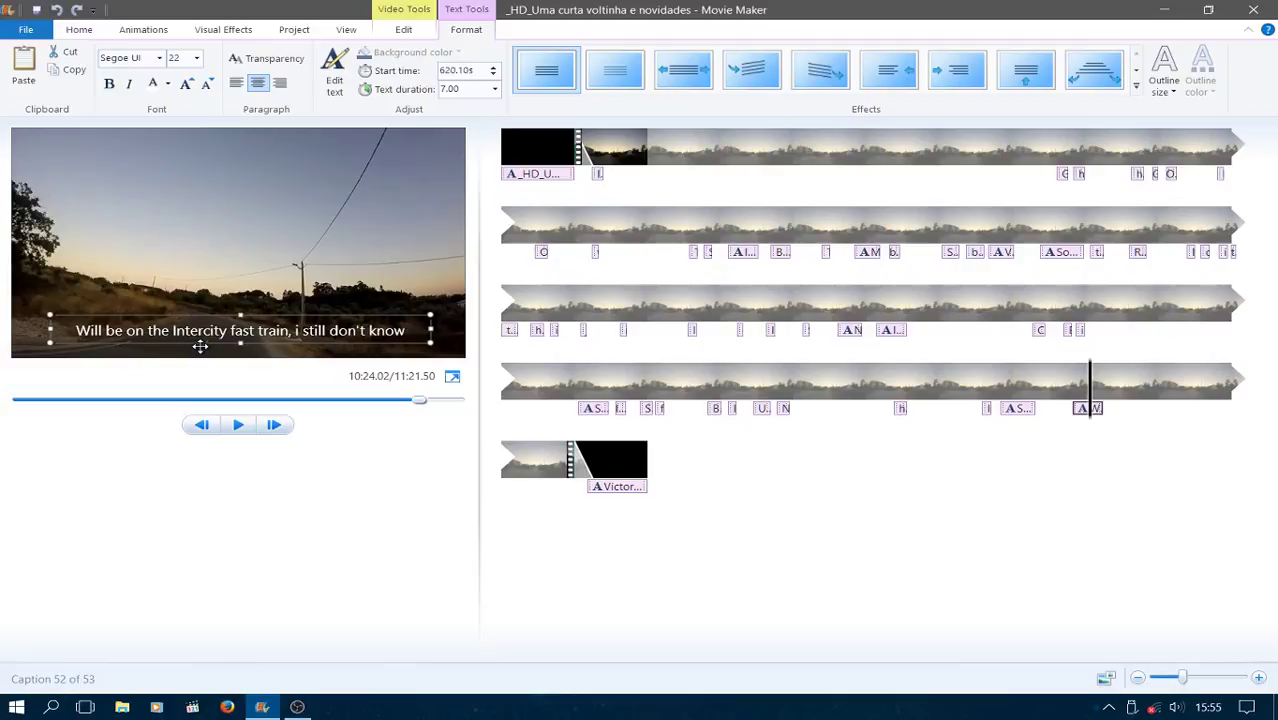
pyautogui.moveTo(200, 346); pyautogui.dragTo(200, 347)
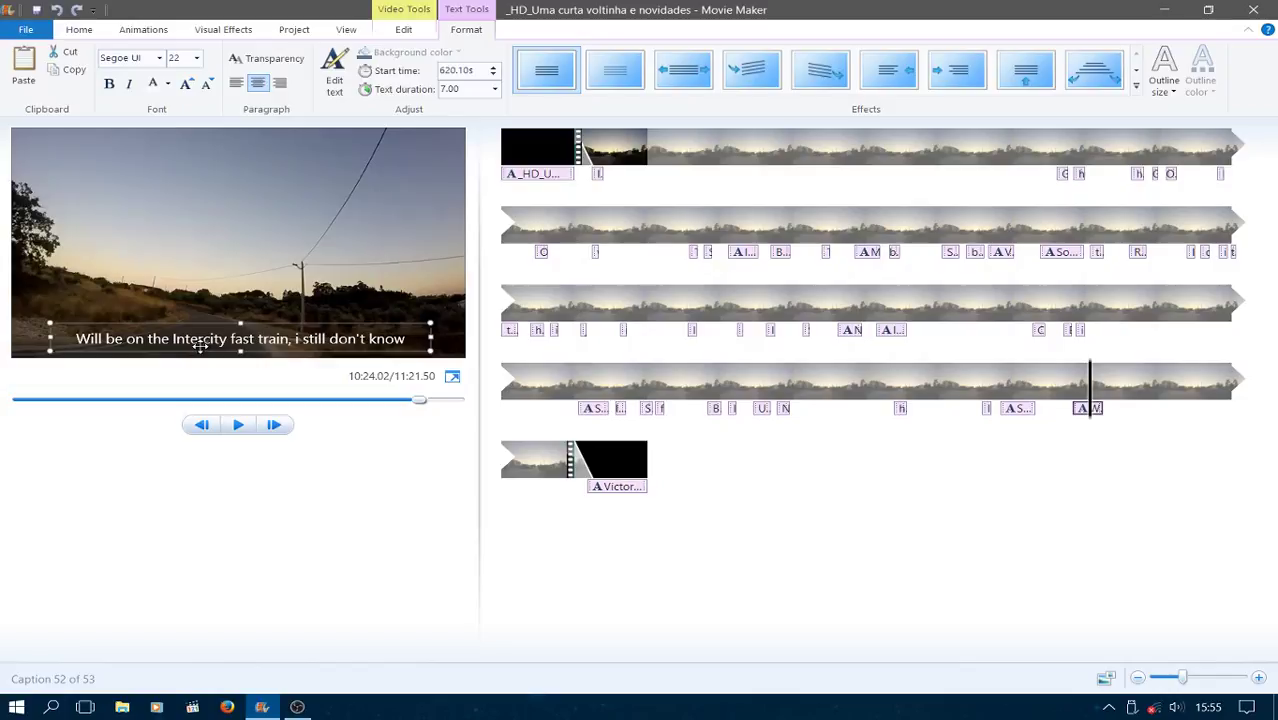
# - Play to about 10:24.8, set the Intercity caption's text duration to 4.00 seconds, and replay its opening against the speech
pyautogui.click(237, 426)
pyautogui.click(240, 428)
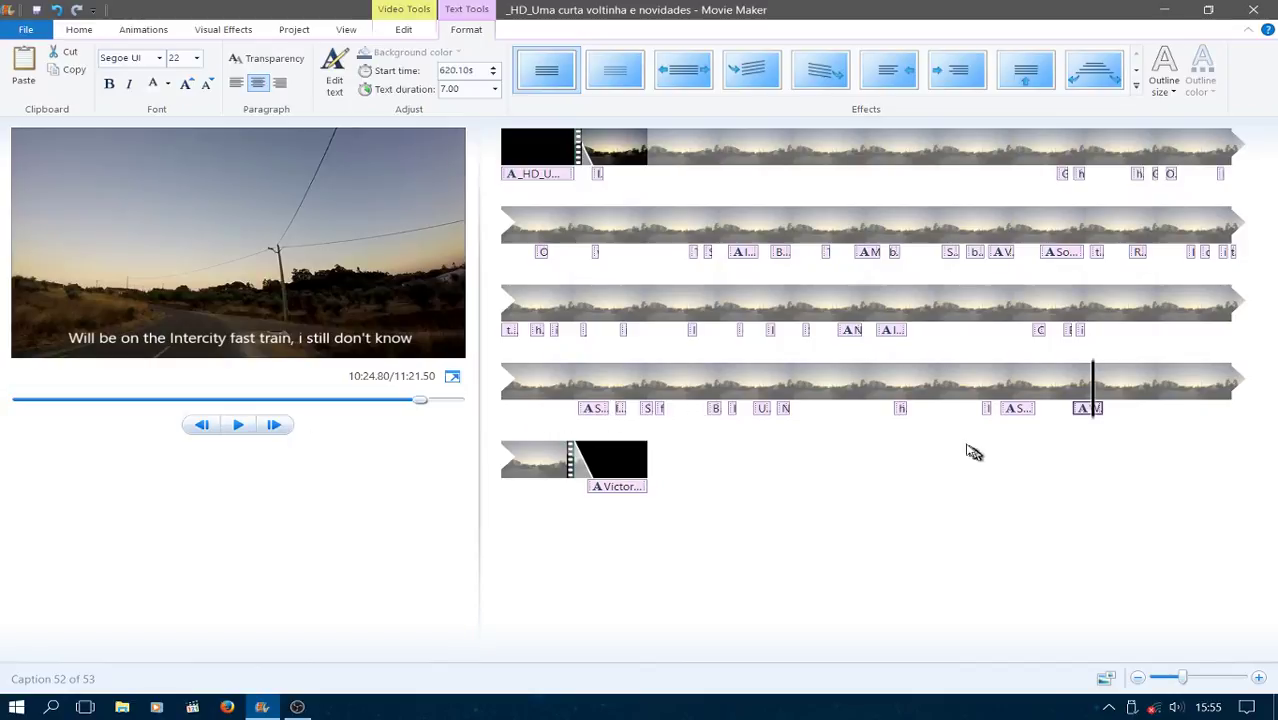
pyautogui.click(496, 89)
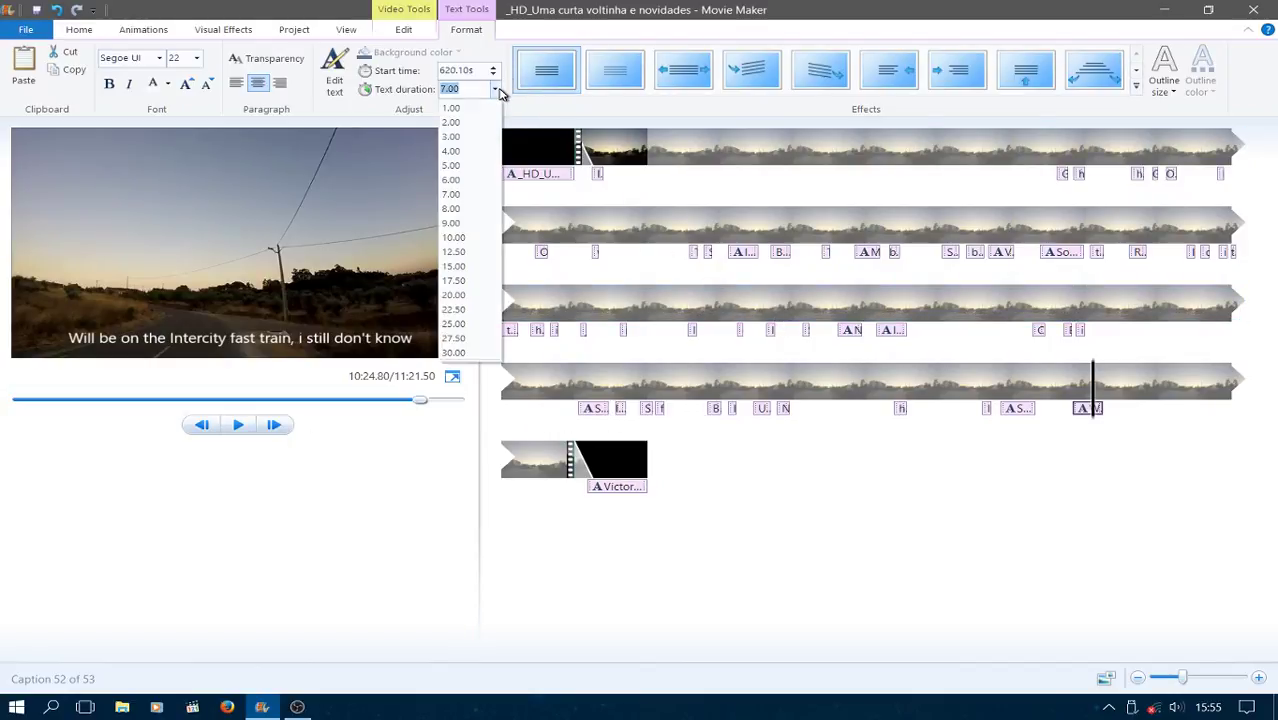
pyautogui.click(640, 300)
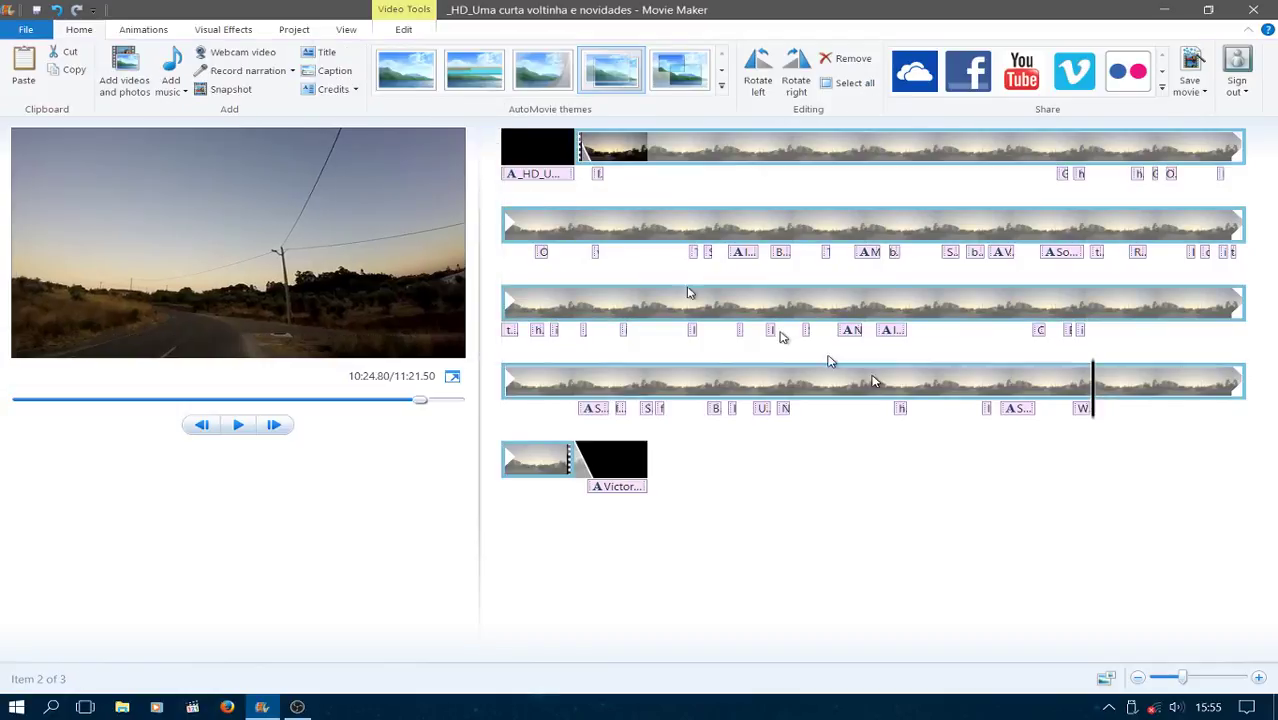
pyautogui.click(1081, 412)
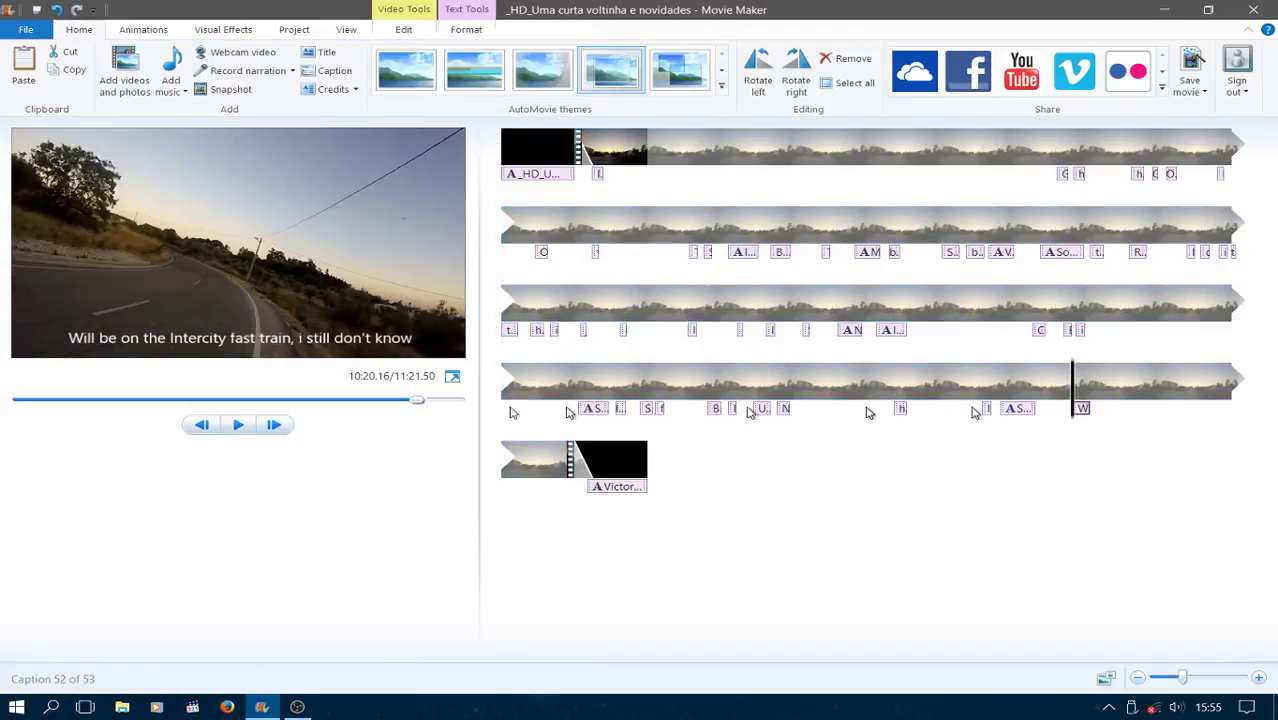
pyautogui.click(225, 428)
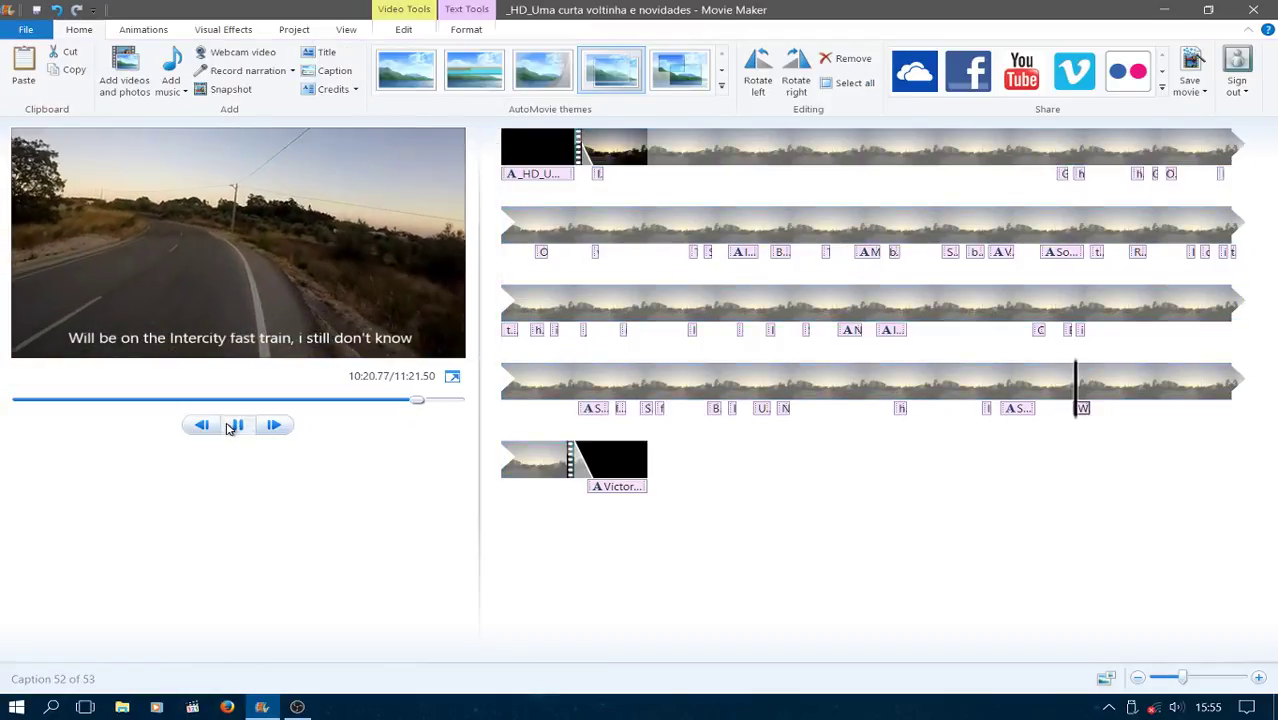
# - Move the Intercity caption earlier on the timeline to start at 618.54 s, playing to about 10:23 to check it against the speech
pyautogui.moveTo(1087, 416); pyautogui.dragTo(1066, 406)
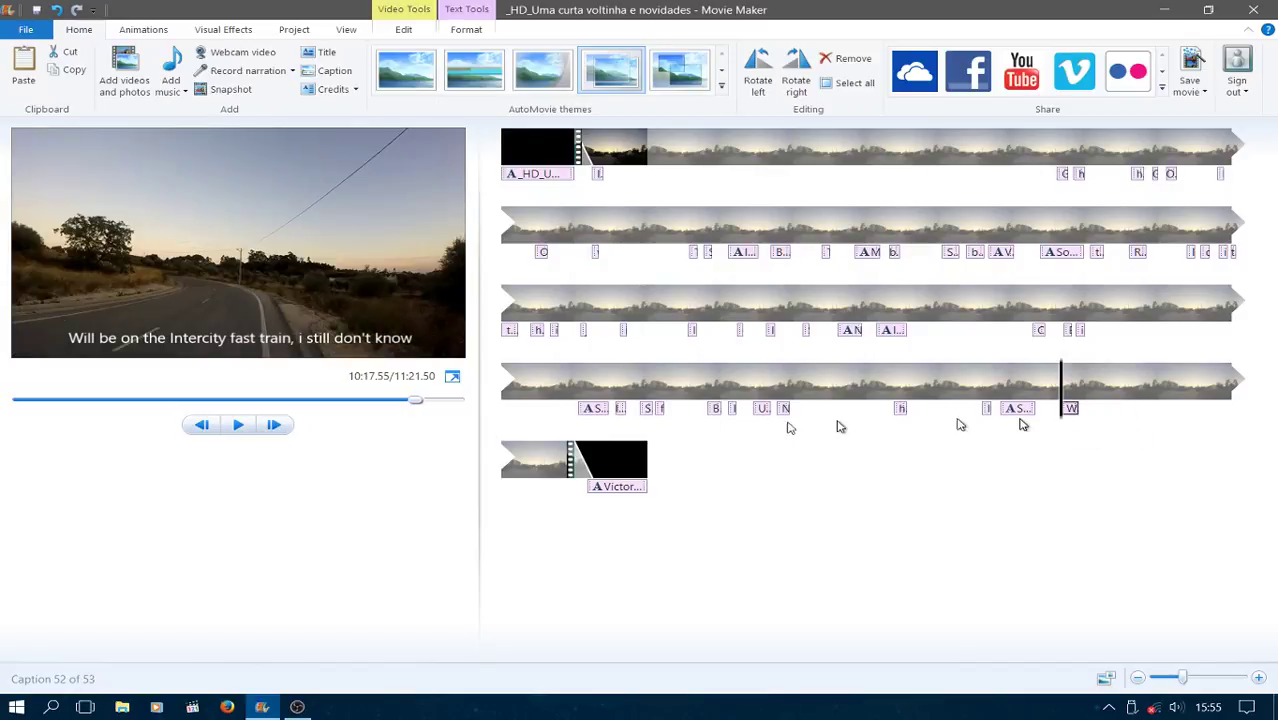
pyautogui.click(236, 428)
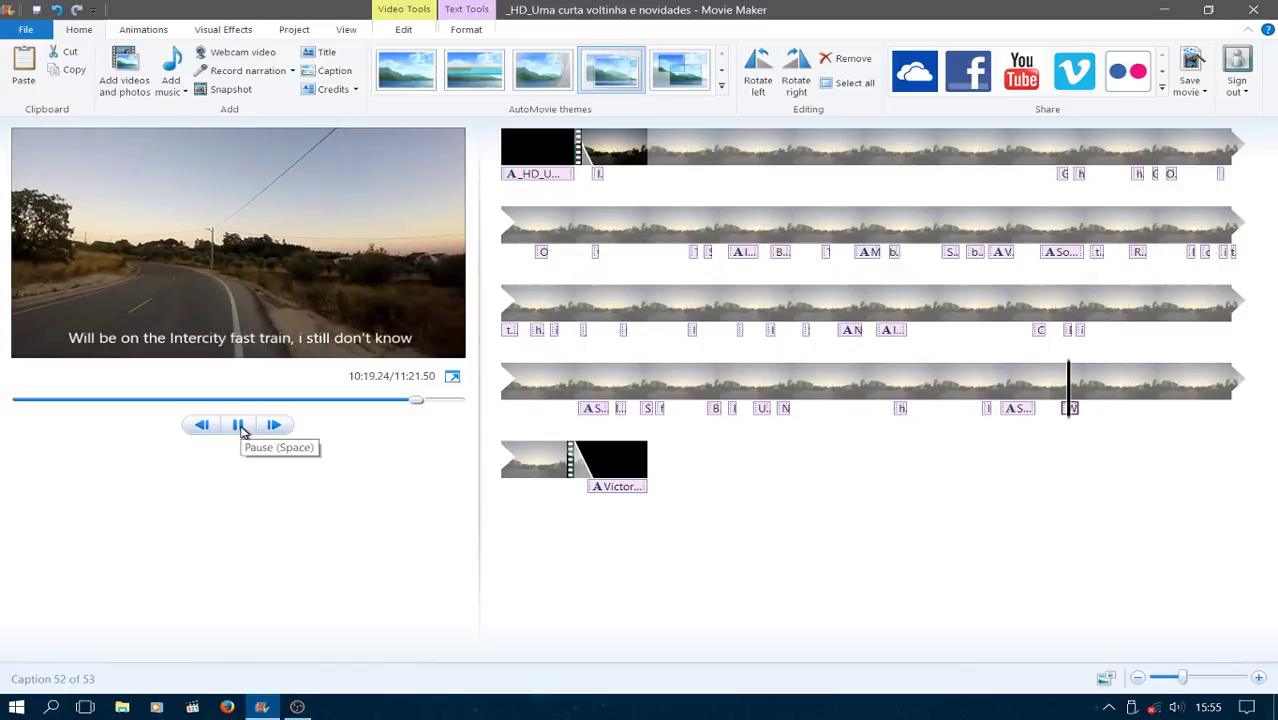
pyautogui.click(240, 428)
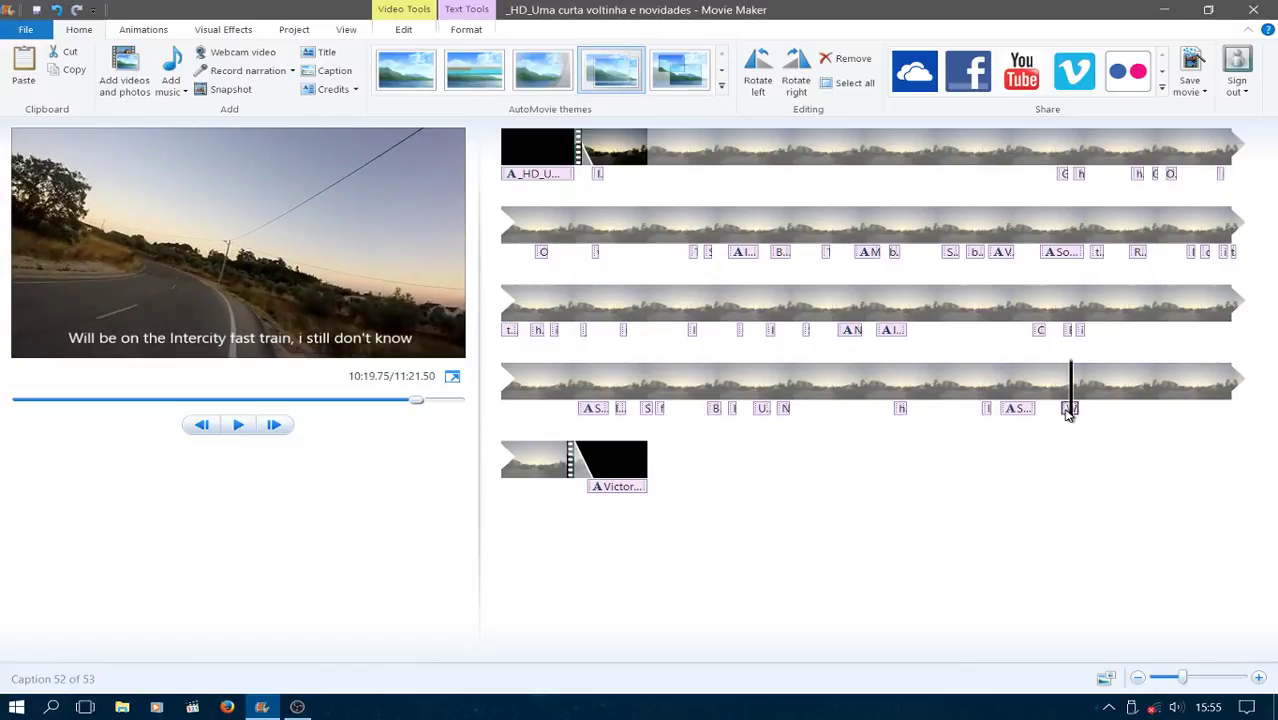
pyautogui.moveTo(1068, 414); pyautogui.dragTo(1073, 420)
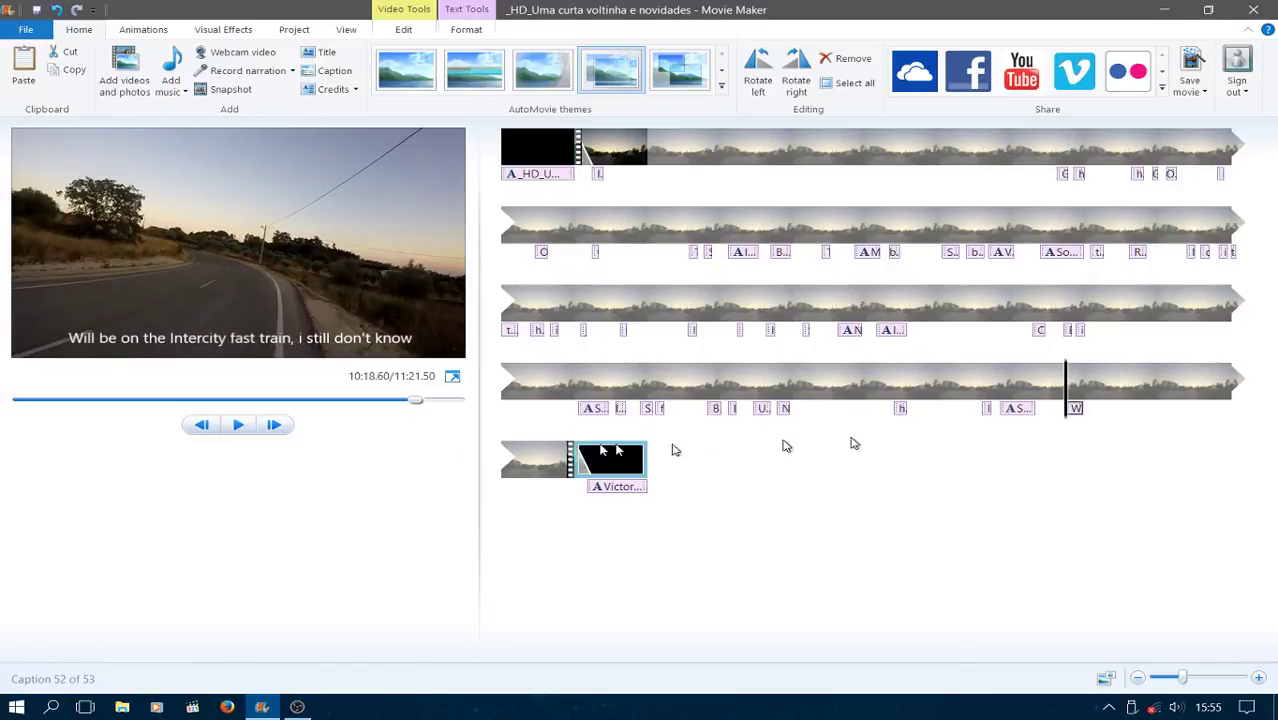
pyautogui.click(237, 428)
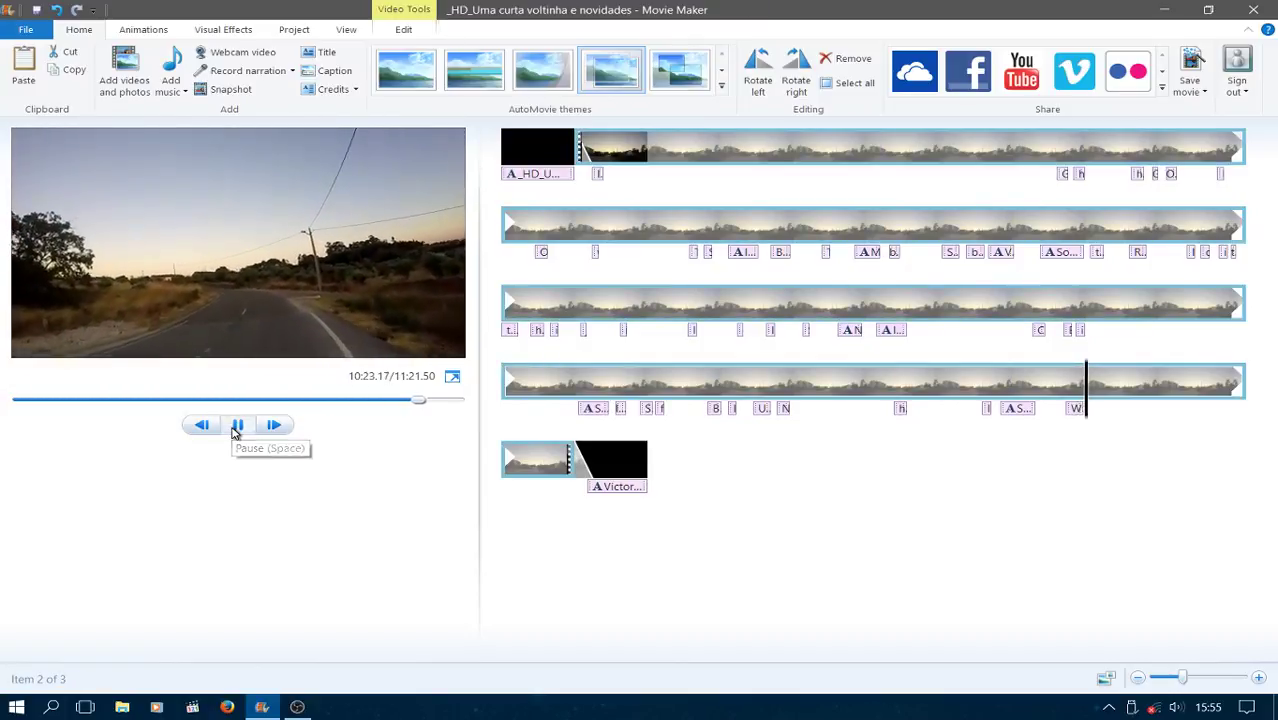
pyautogui.click(236, 428)
# - Set the Intercity caption's text duration to 6.00 seconds and play it through to about 10:24.7 to check its end
pyautogui.click(1078, 410)
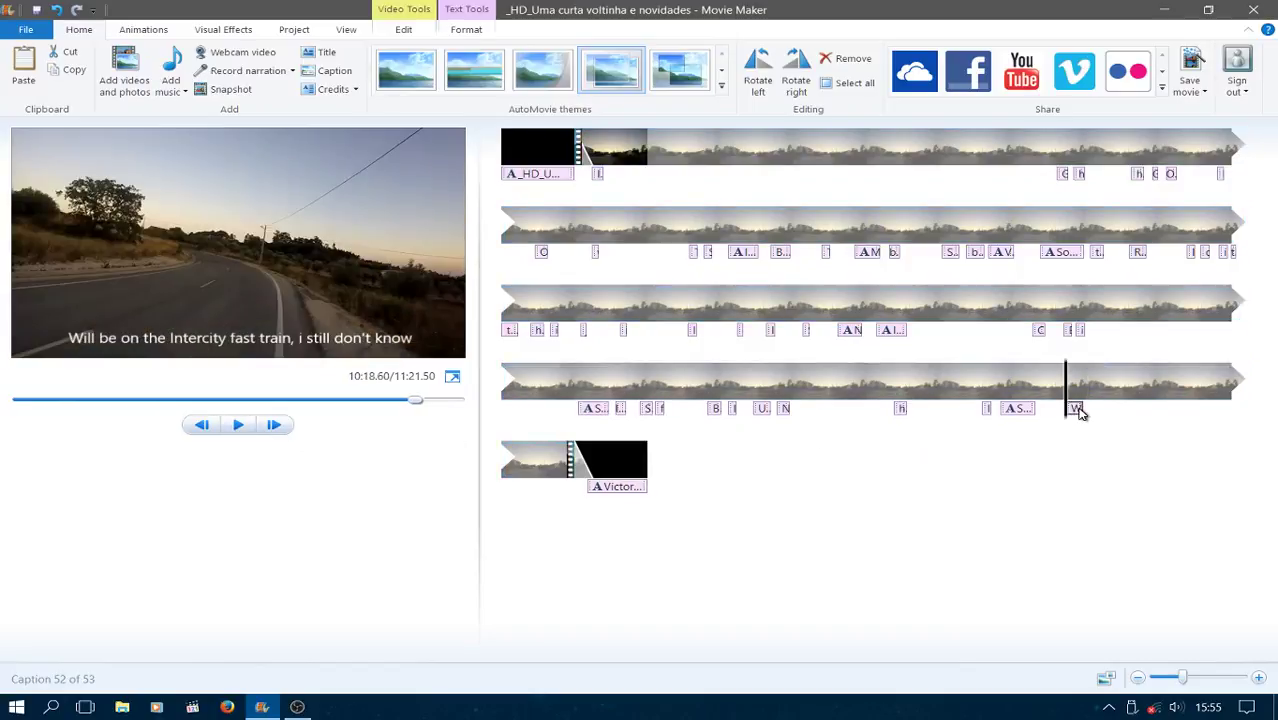
pyautogui.click(298, 327)
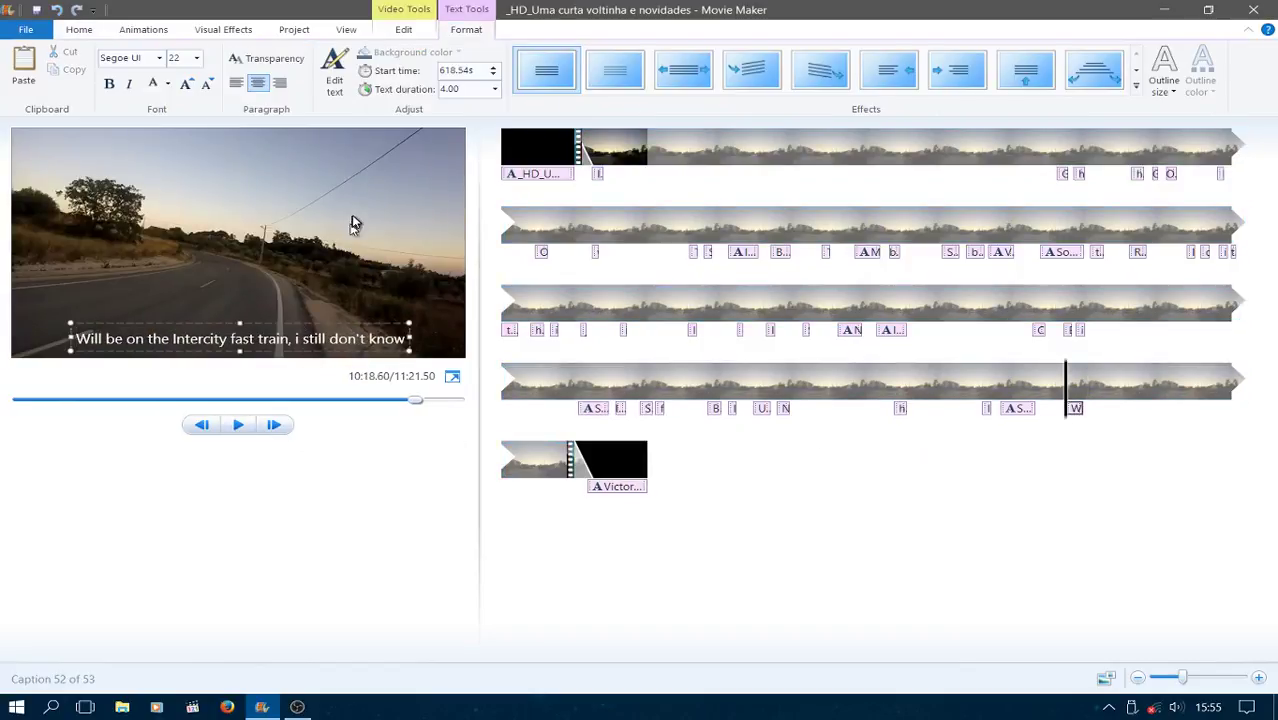
pyautogui.click(495, 91)
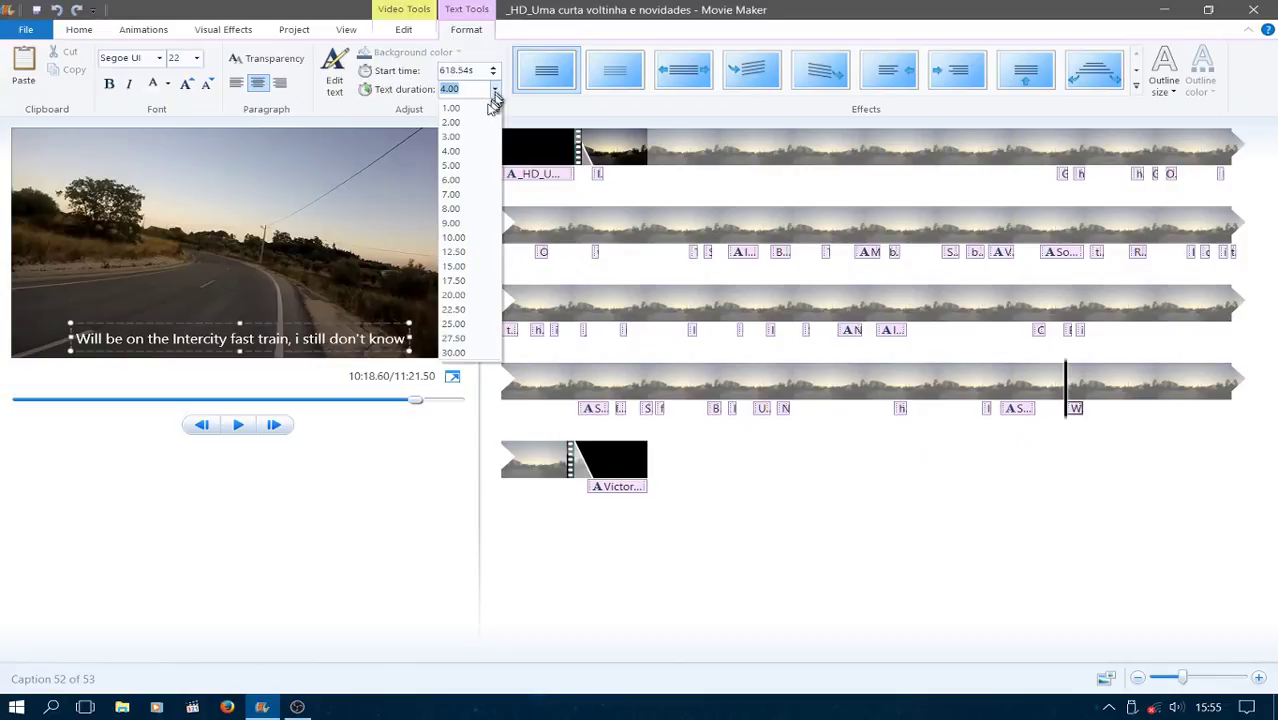
pyautogui.click(468, 184)
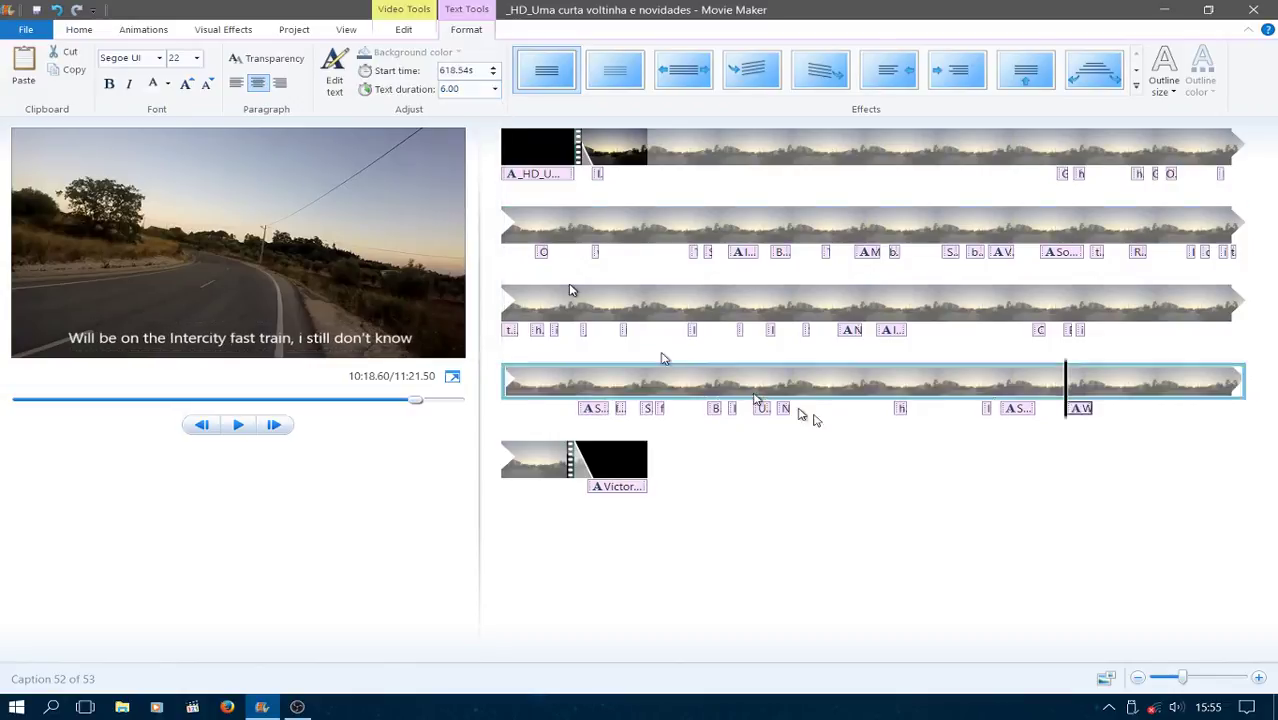
pyautogui.click(232, 430)
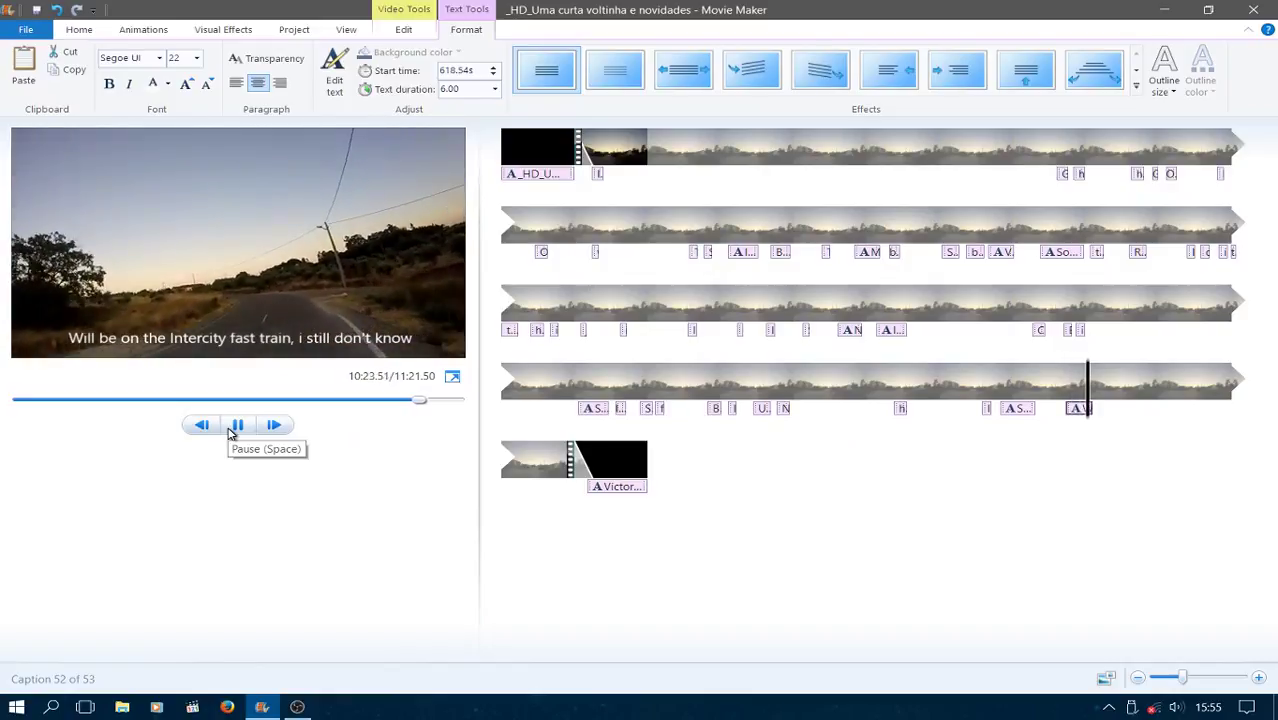
pyautogui.click(237, 426)
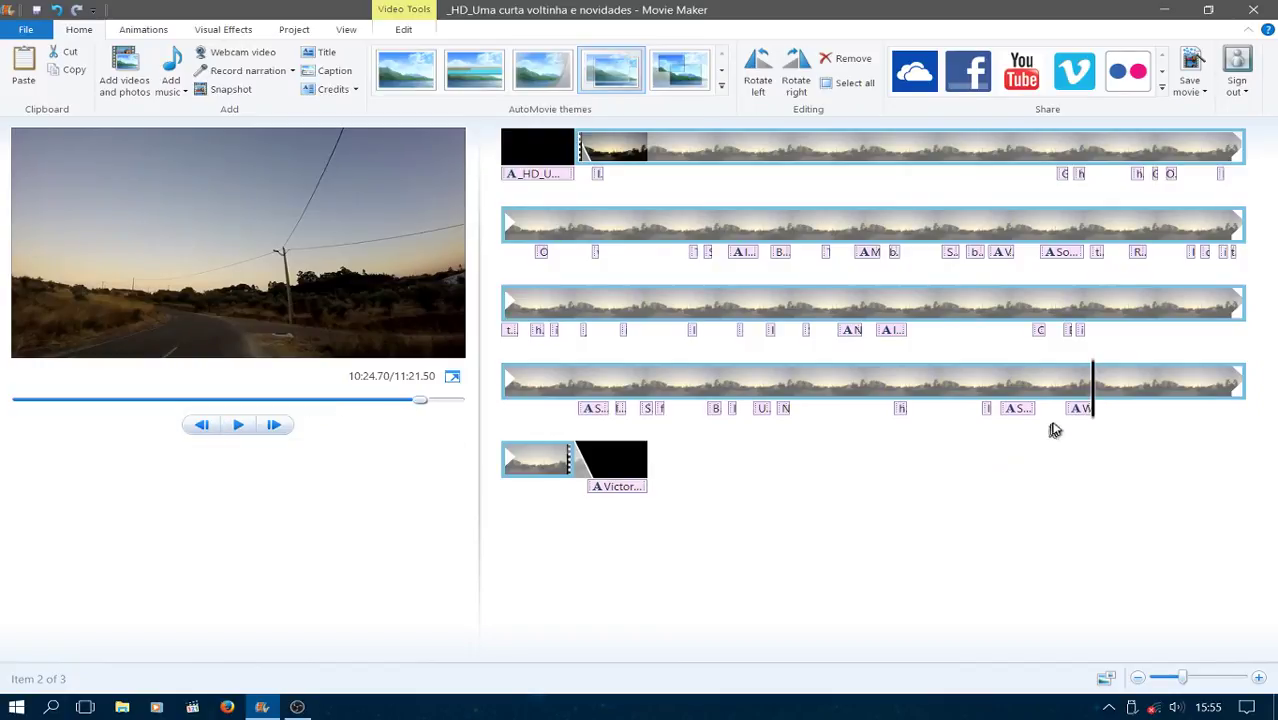
# - Set the Intercity caption's text duration to 5.50 seconds and play the video on from about 10:26 to 10:42
pyautogui.click(1079, 412)
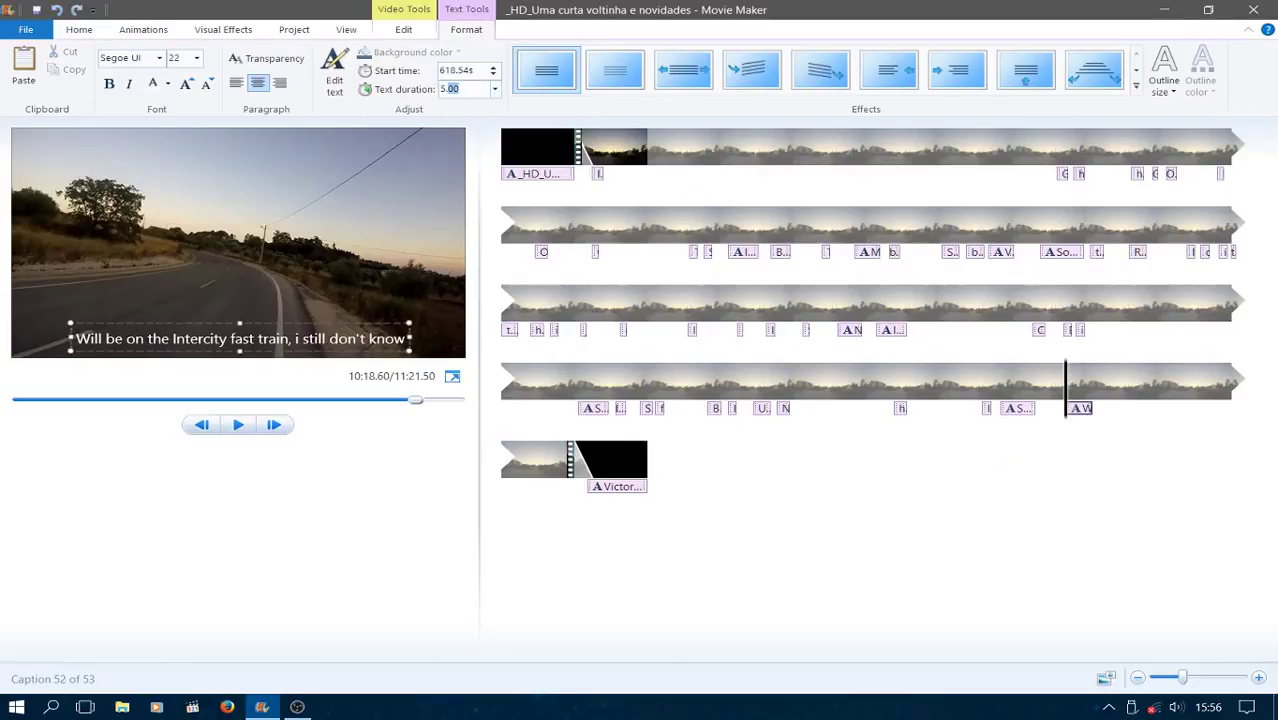
pyautogui.press('Return')
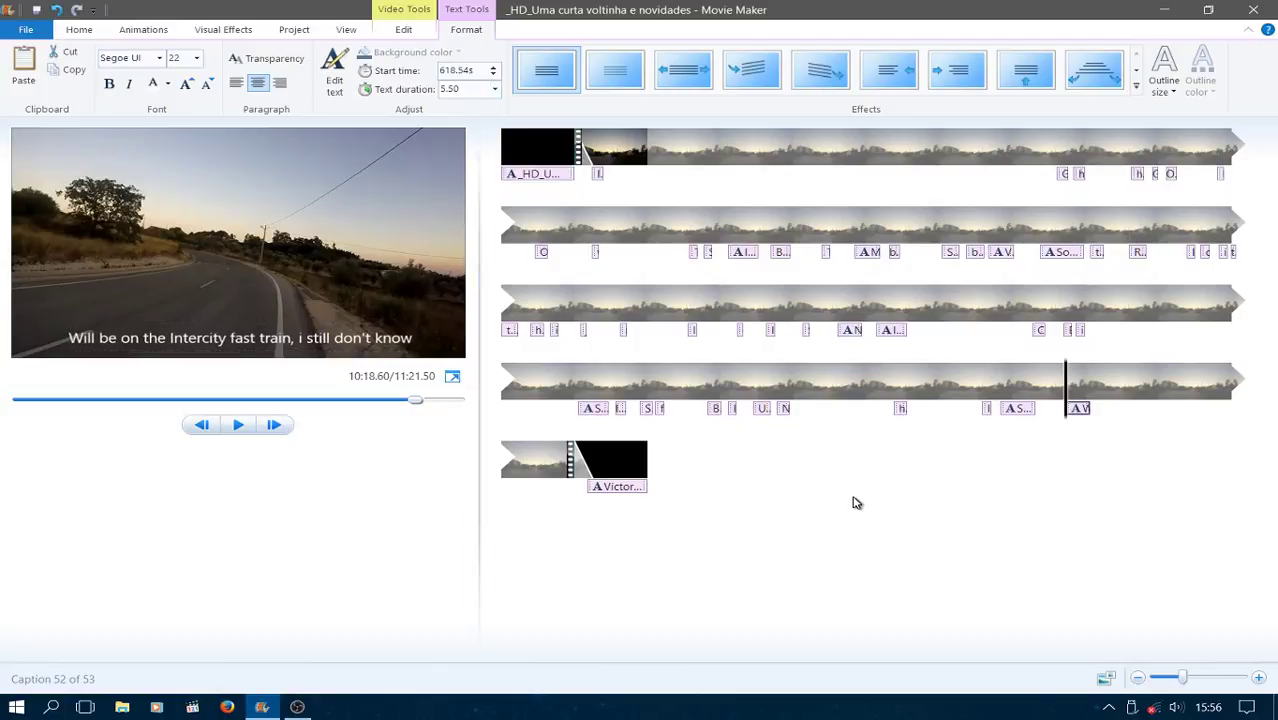
pyautogui.moveTo(1068, 422); pyautogui.dragTo(1099, 427)
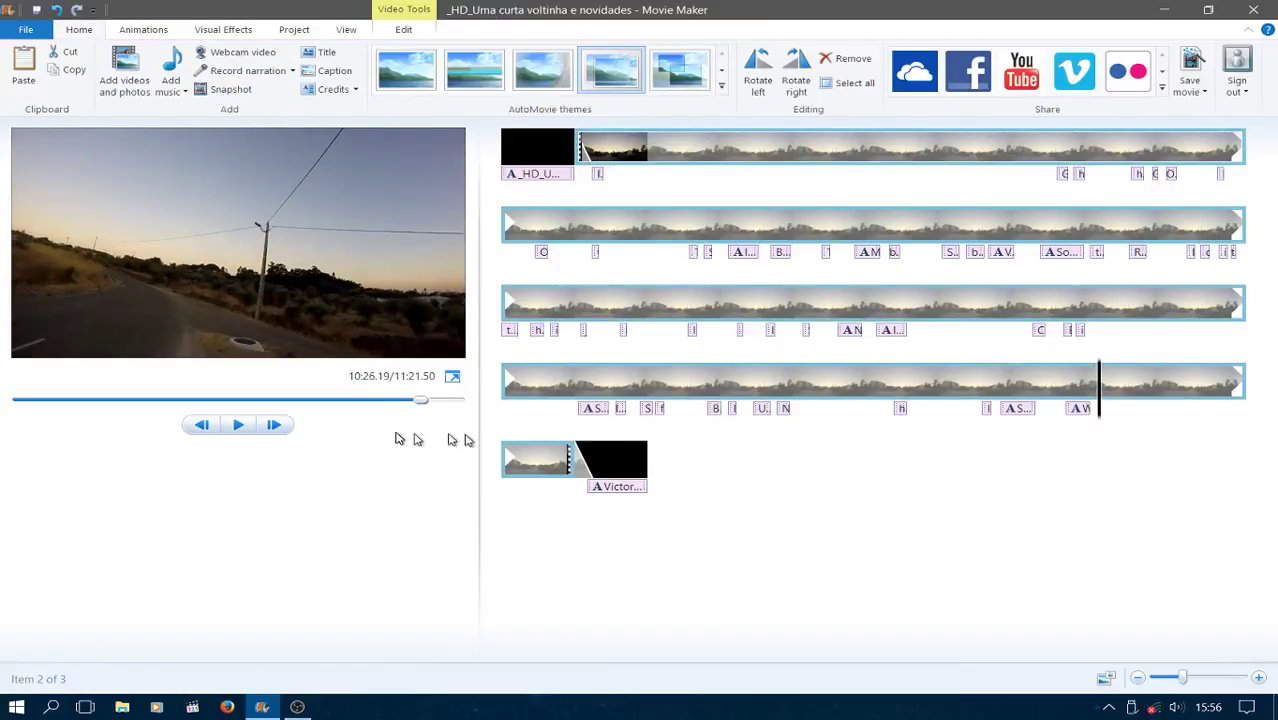
pyautogui.click(241, 425)
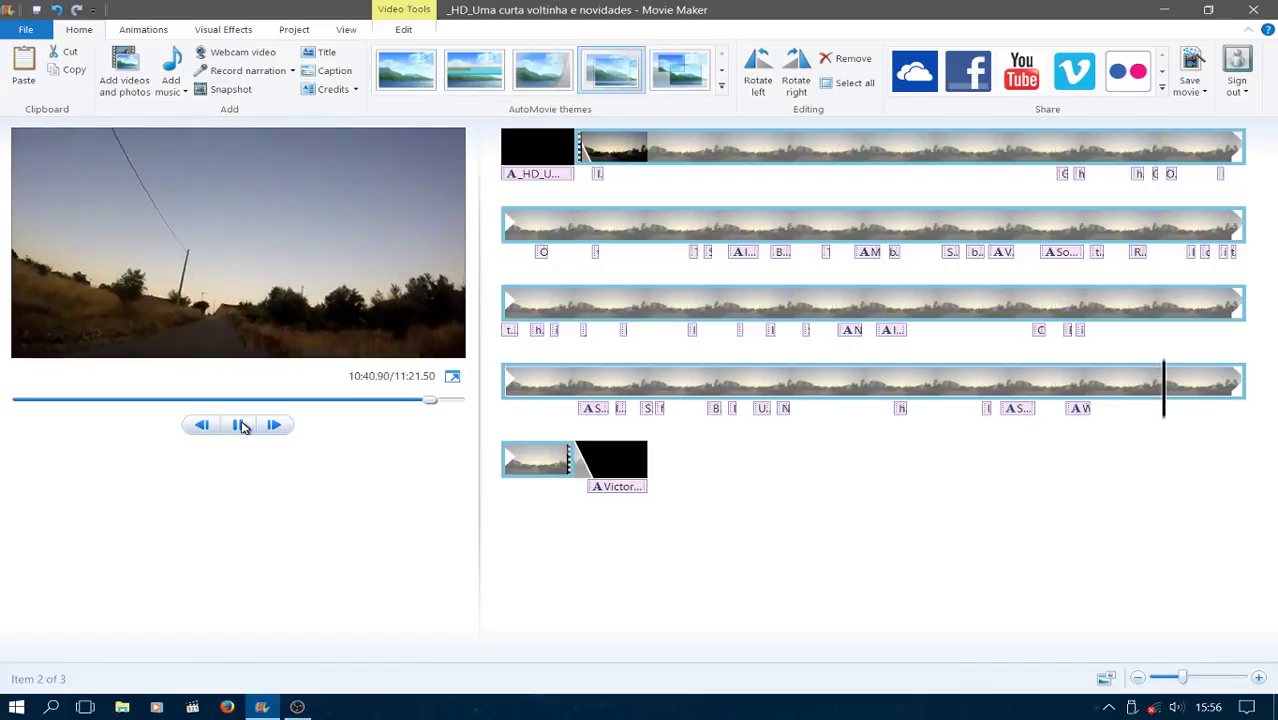
pyautogui.click(240, 425)
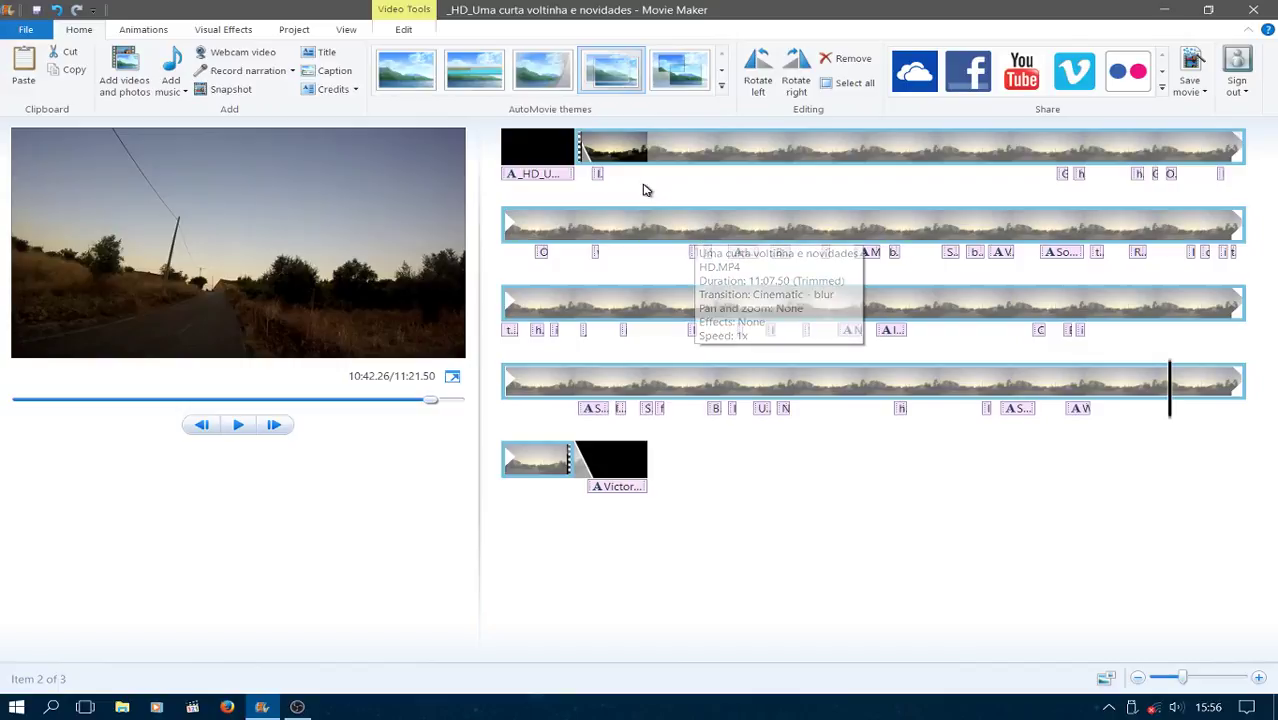
# - Review the captioned video from the opening title at lower volume, resuming playback from about 1:47 and 3:10 to check the captions
pyautogui.click(519, 163)
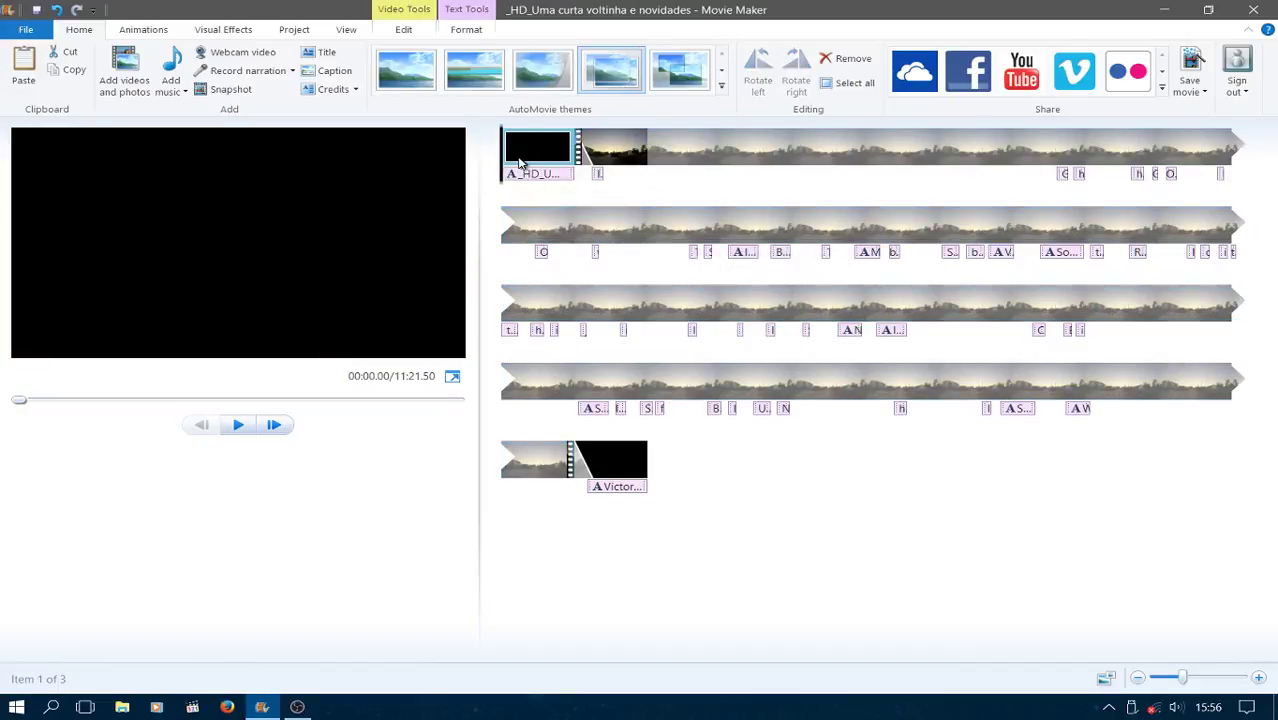
pyautogui.click(241, 426)
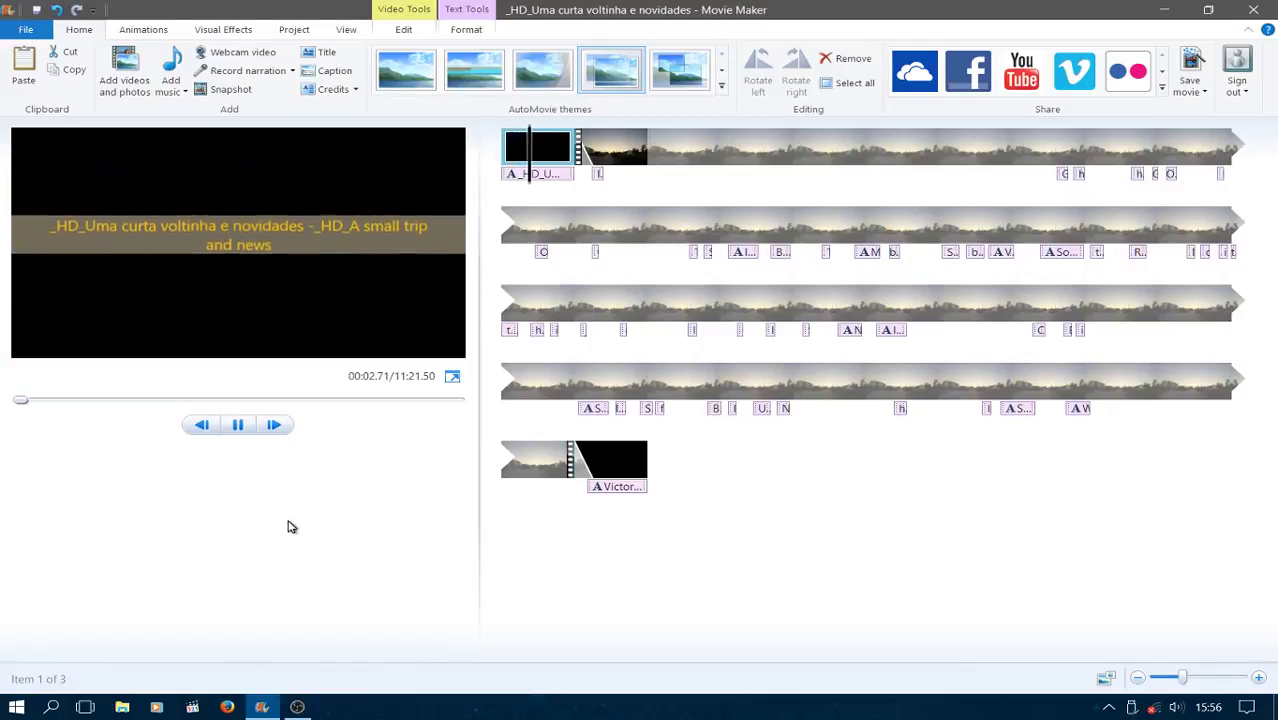
pyautogui.press('XF86AudioLowerVolume')
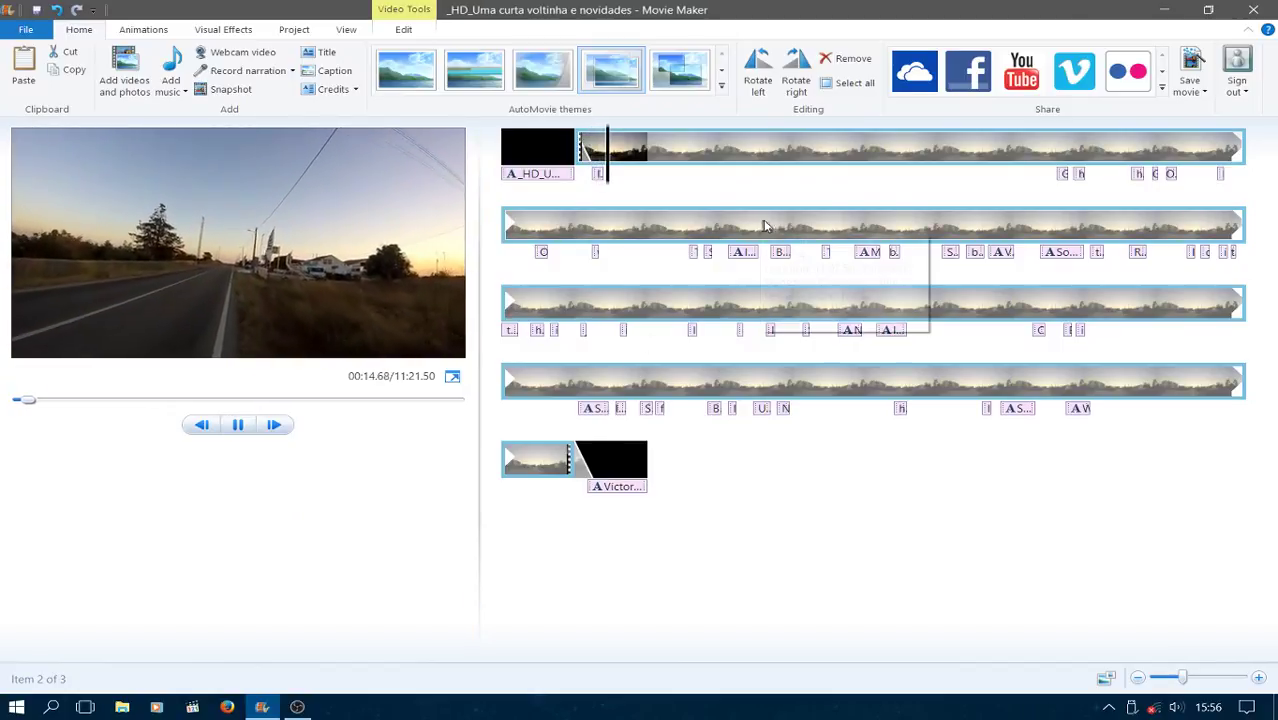
pyautogui.click(1068, 166)
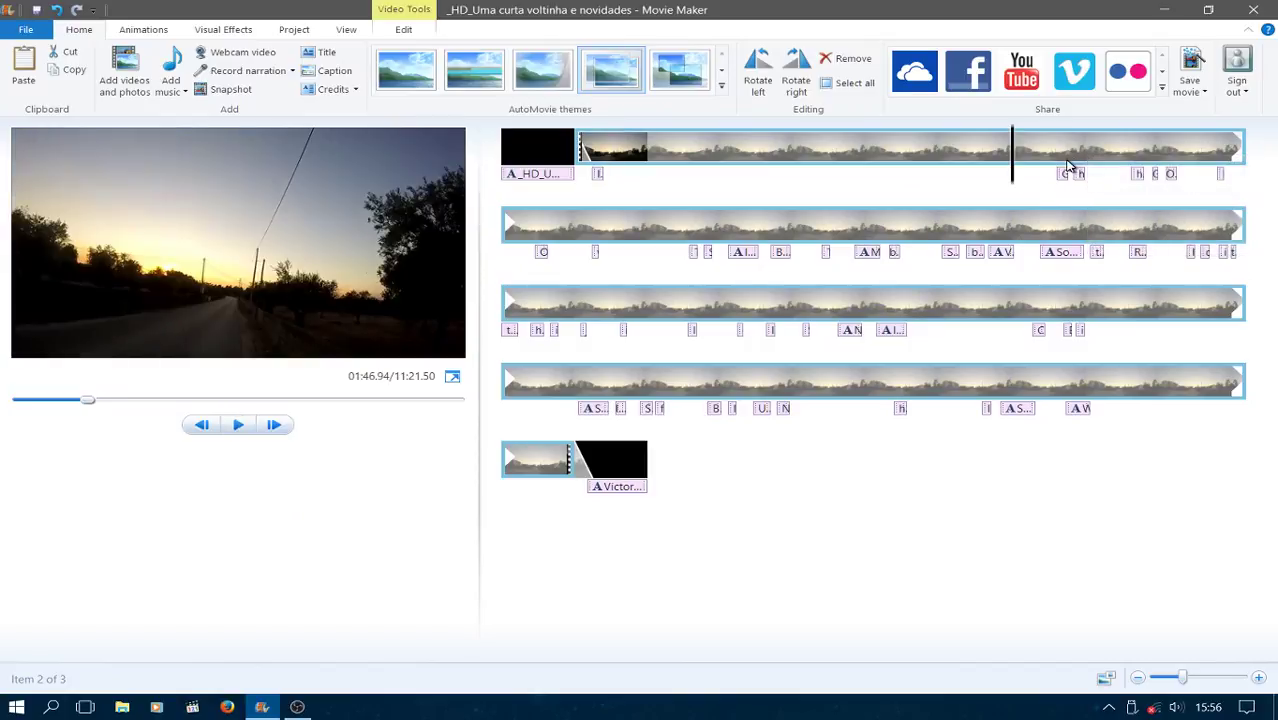
pyautogui.click(239, 428)
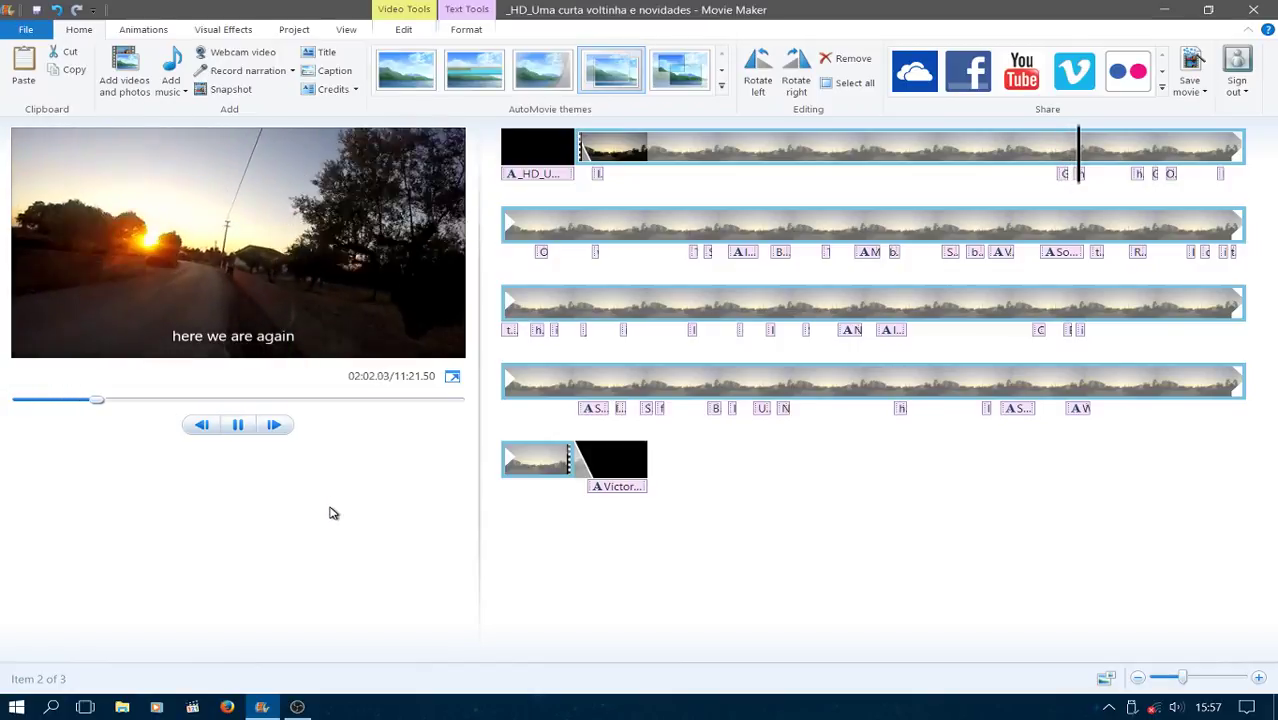
pyautogui.click(648, 258)
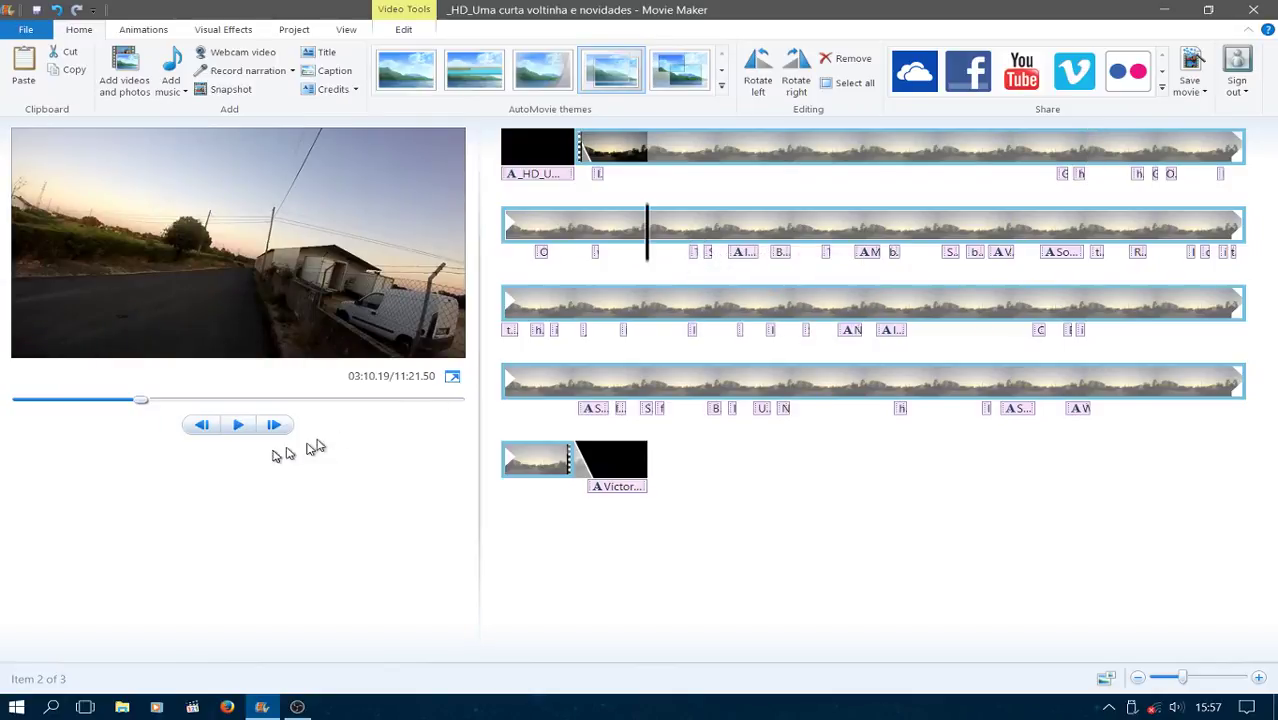
pyautogui.click(240, 430)
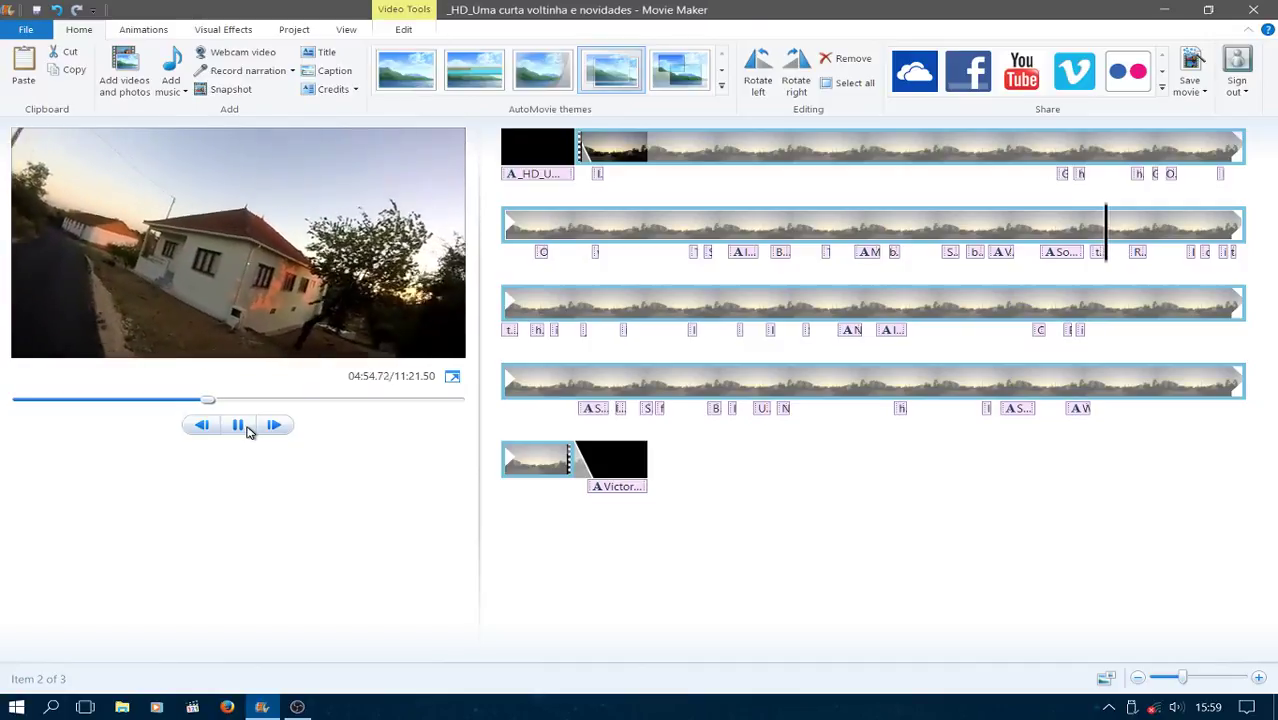
# - Stop the review at about 4:55 and play the video's final stretch from about 10:56 through the closing credits to check the ending
pyautogui.click(249, 431)
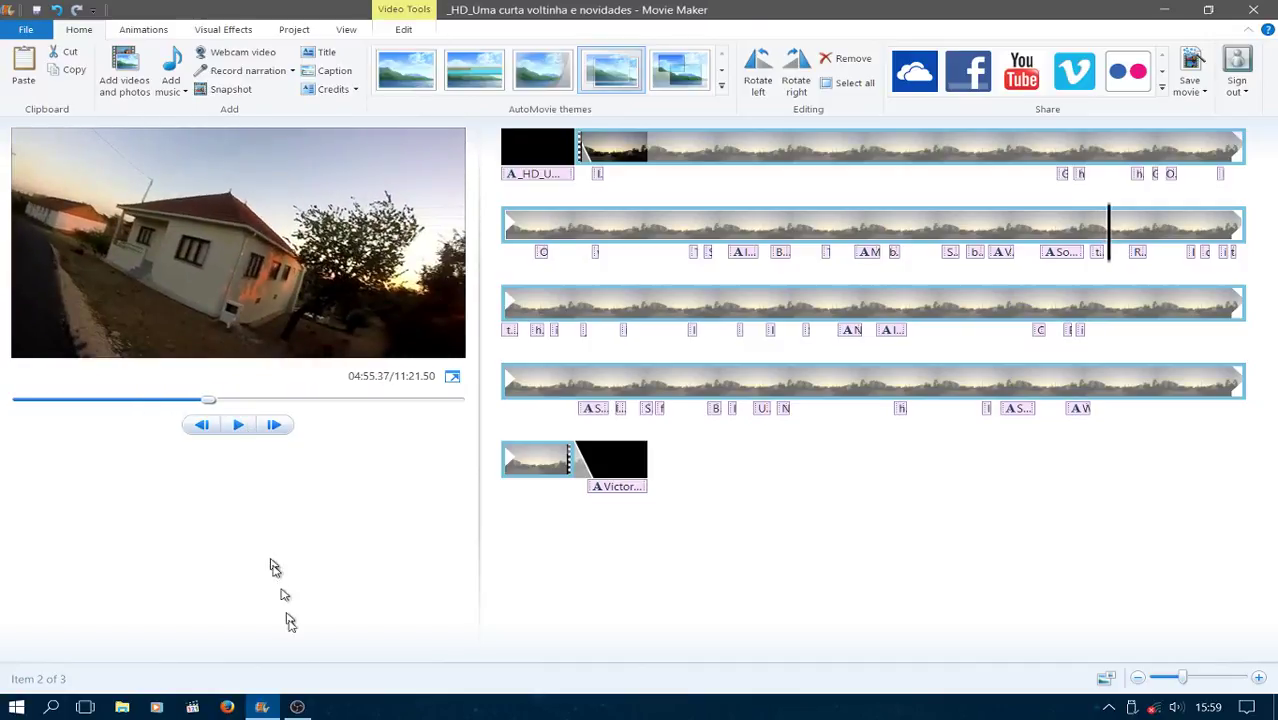
pyautogui.click(556, 462)
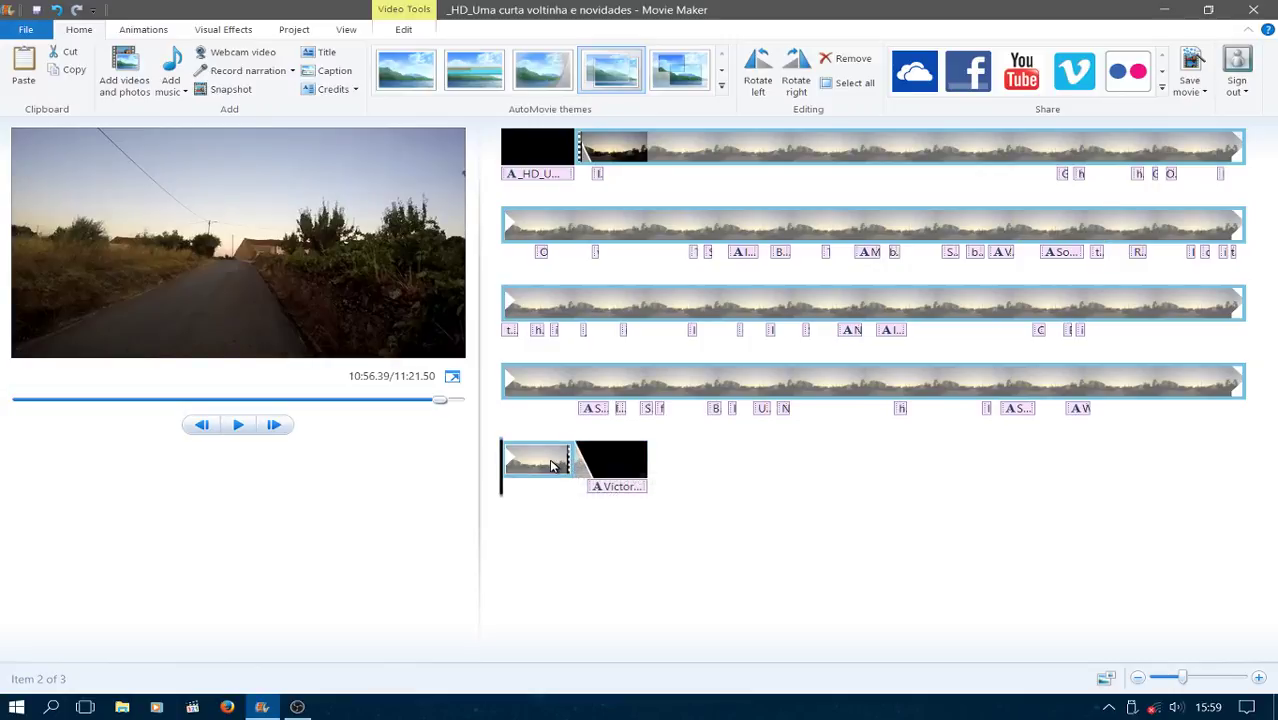
pyautogui.click(240, 425)
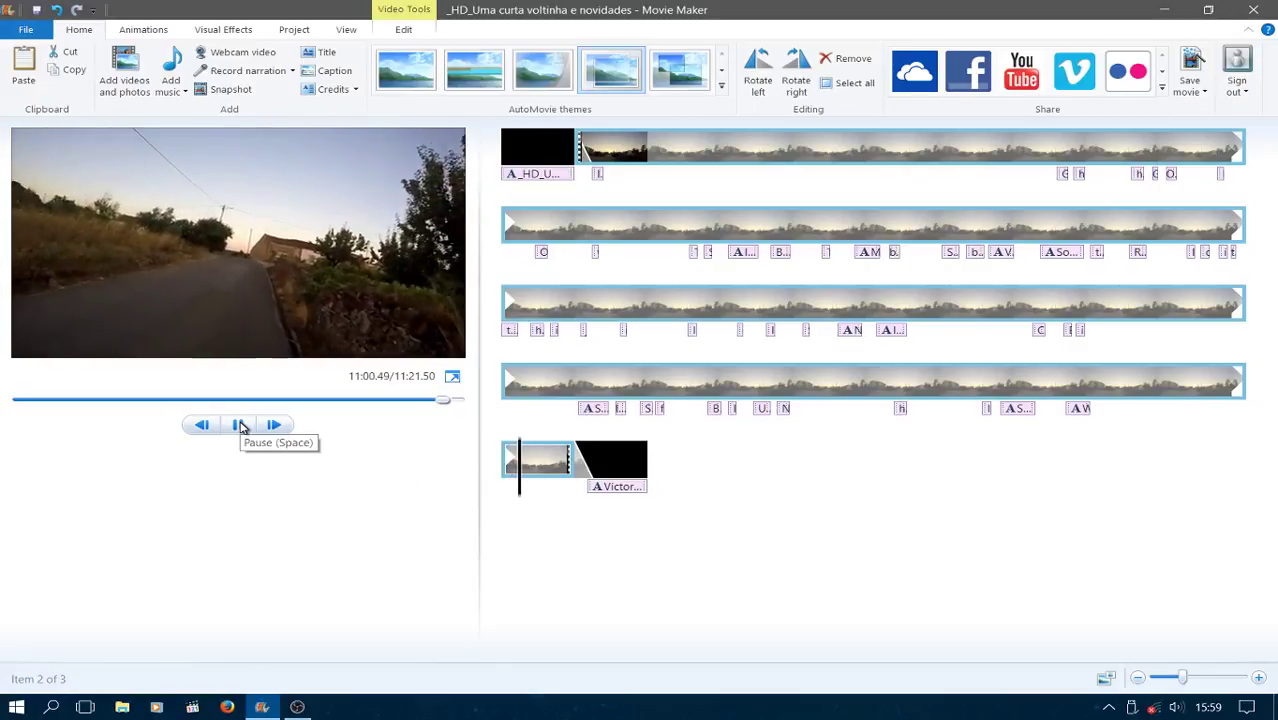
pyautogui.click(240, 426)
pyautogui.click(584, 455)
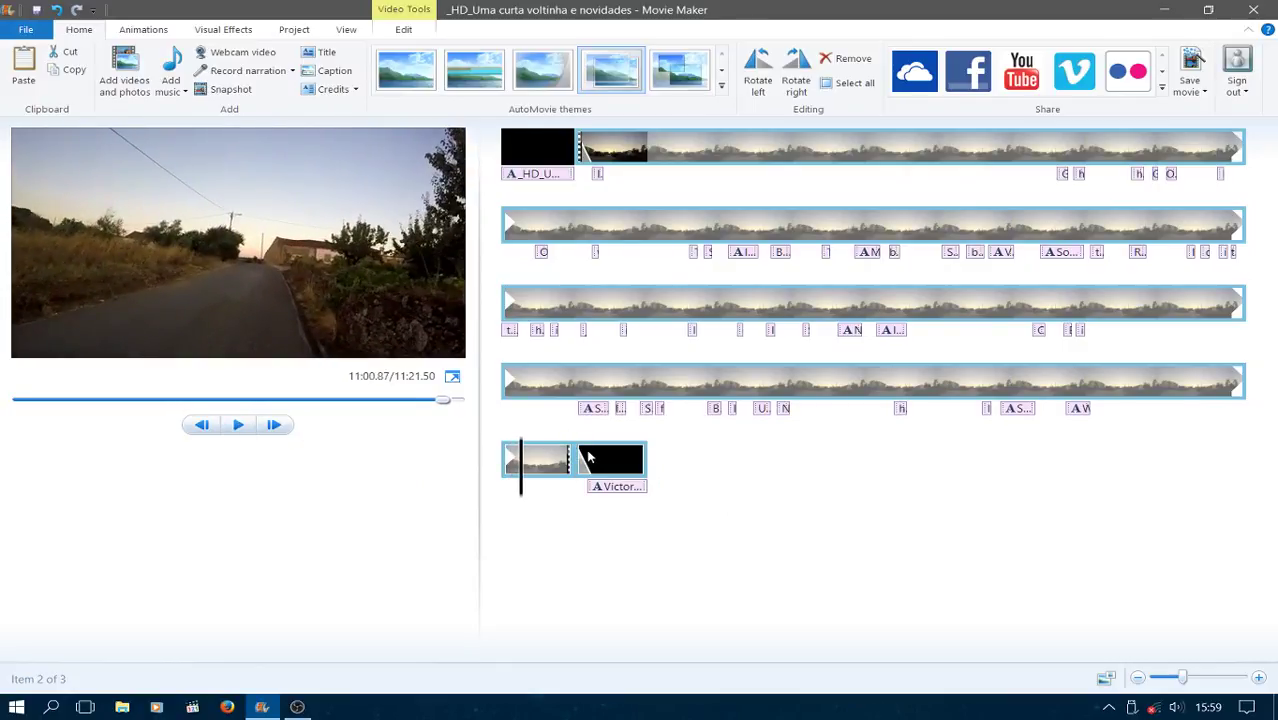
pyautogui.click(238, 426)
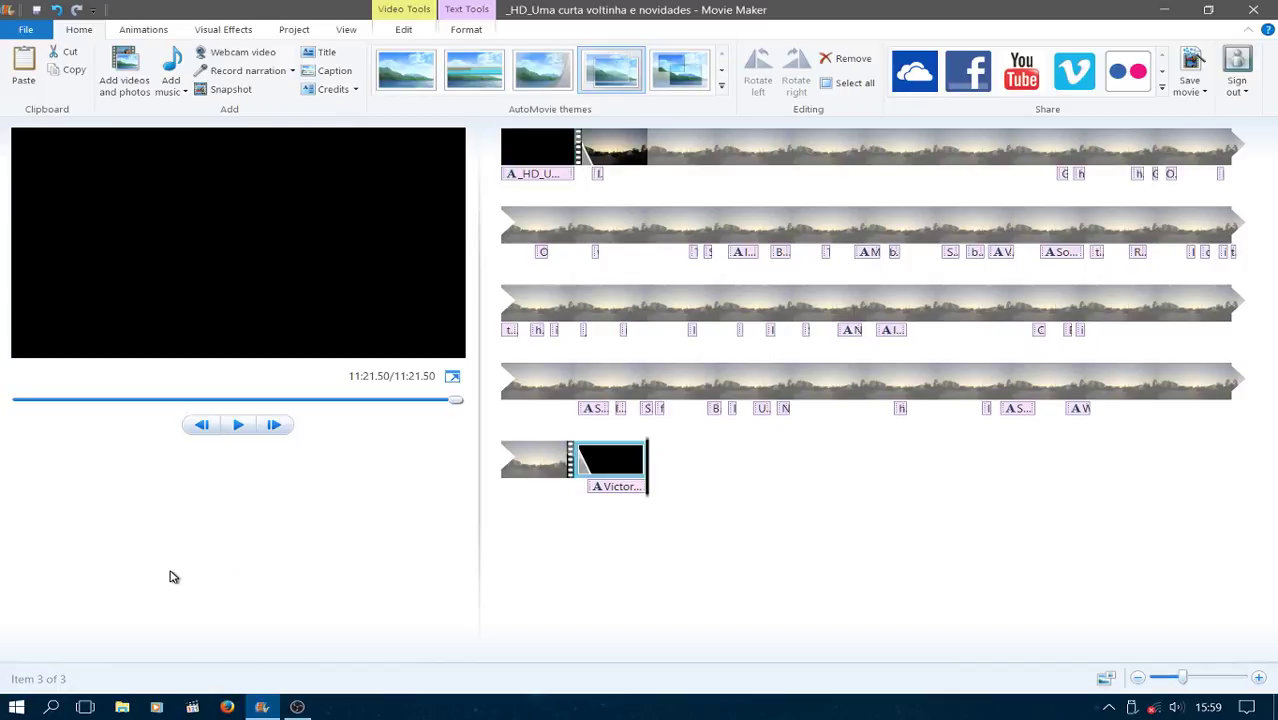
pyautogui.click(299, 708)
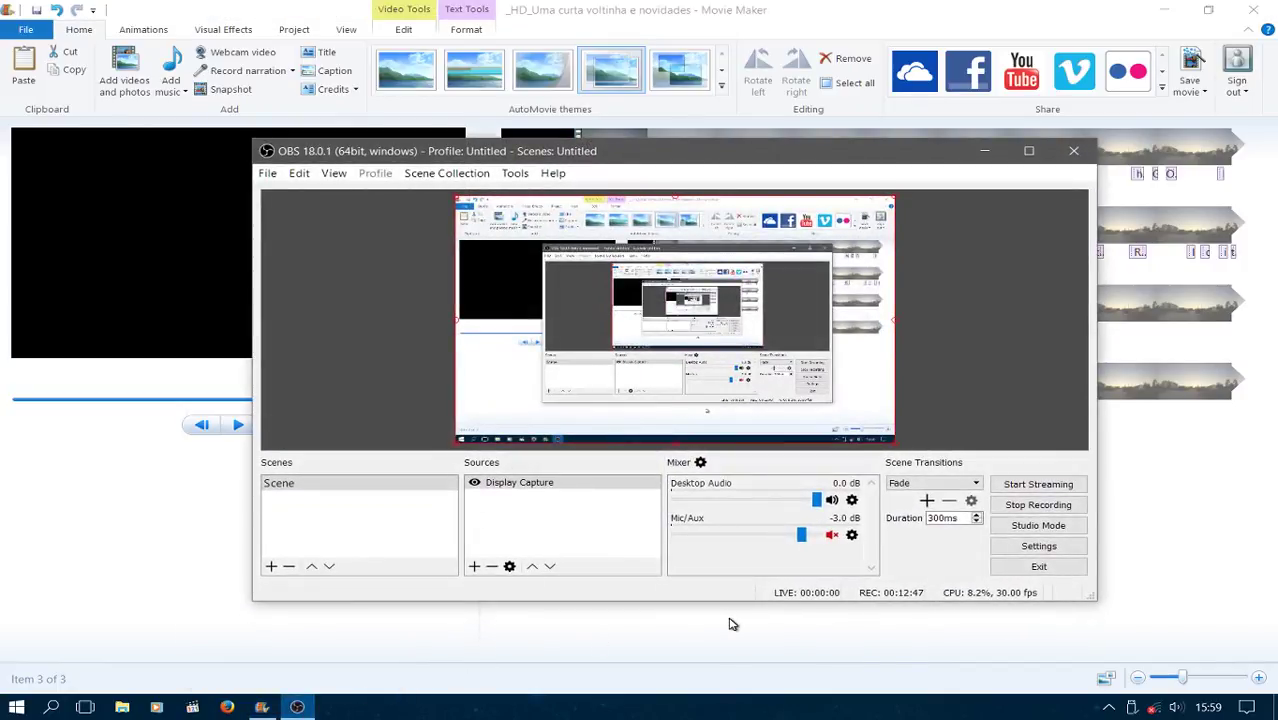